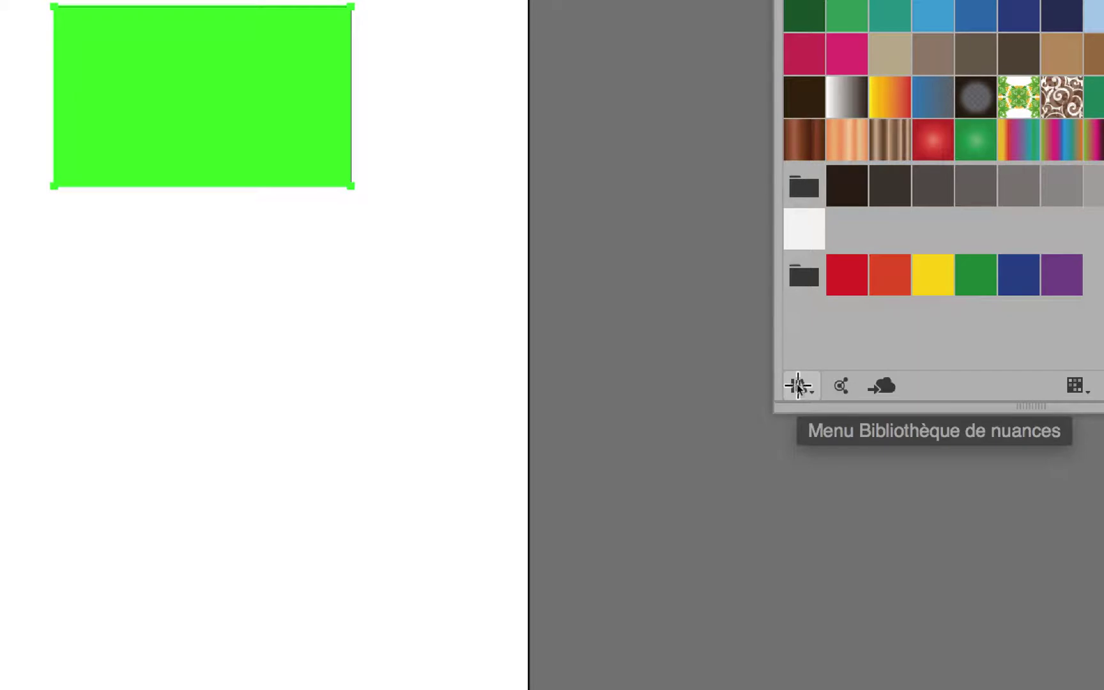
left_click(799, 386)
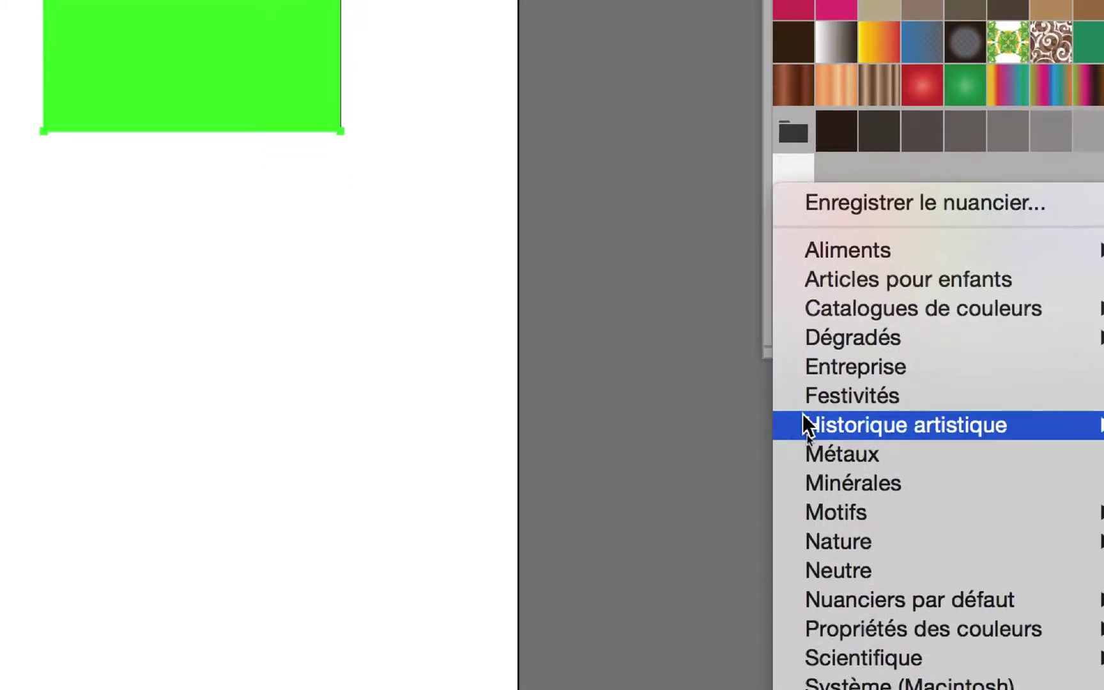
mouse_move(825, 511)
mouse_move(715, 511)
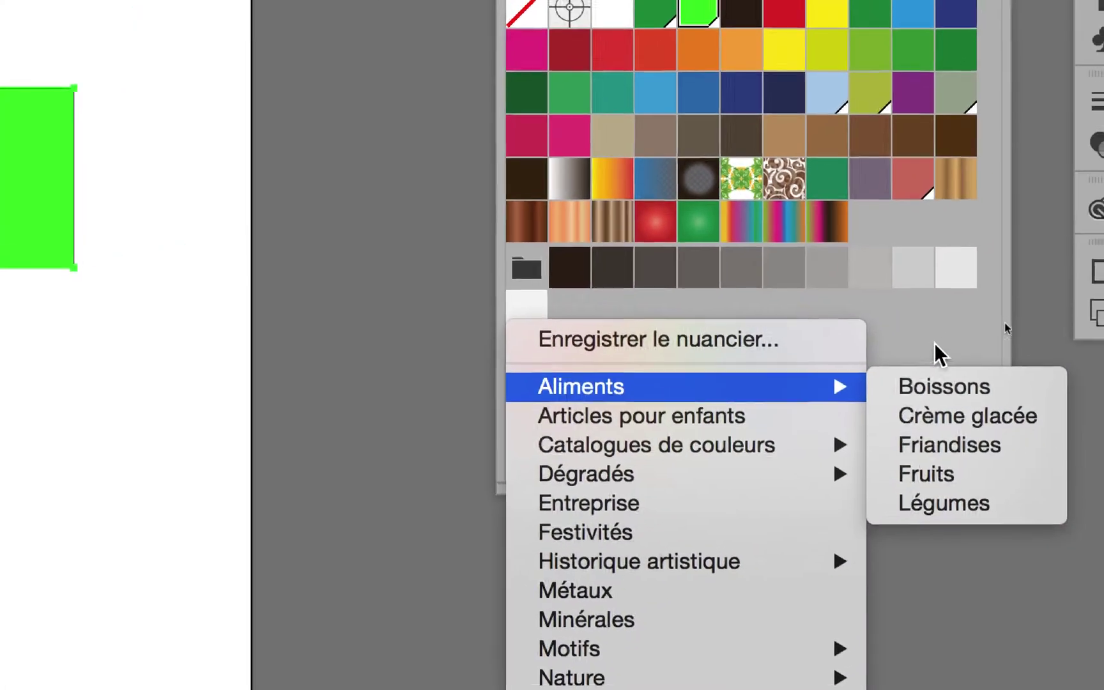
left_click(935, 343)
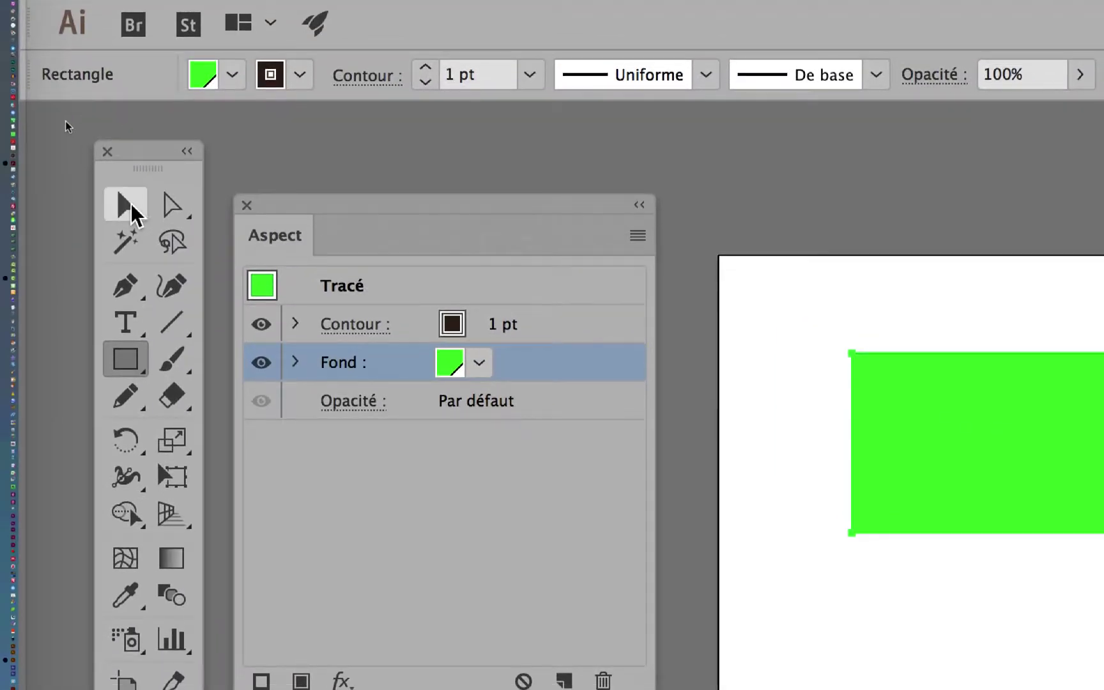
Step: Activate the Selection tool and open the Héritage décoratif pattern swatch library
left_click(130, 207)
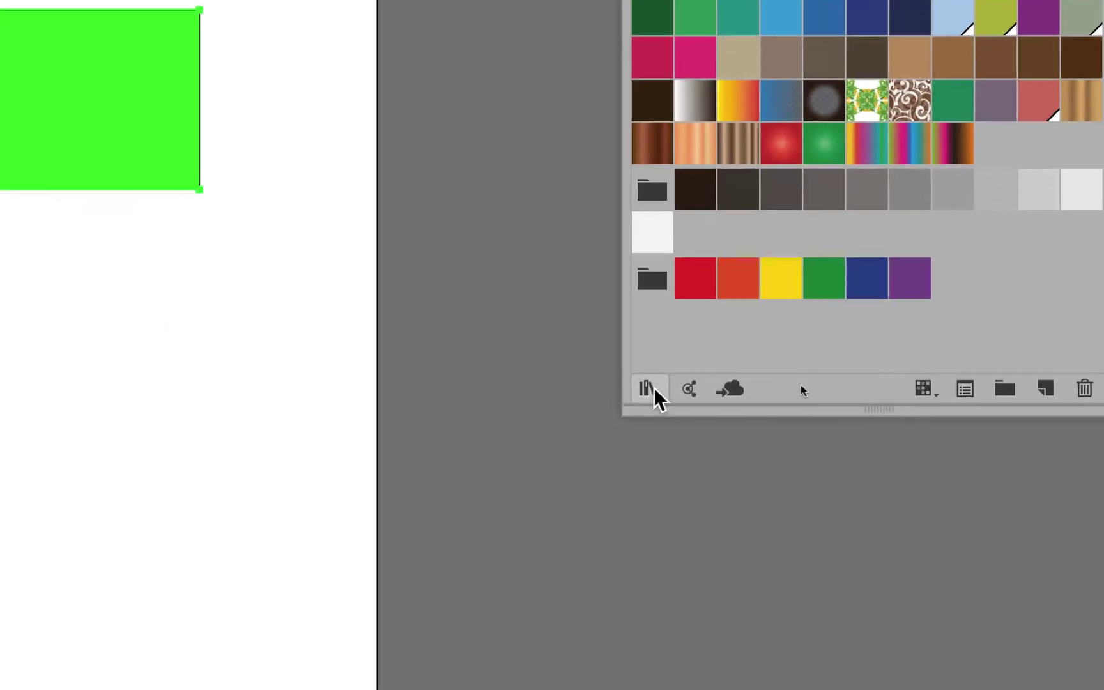
left_click(653, 388)
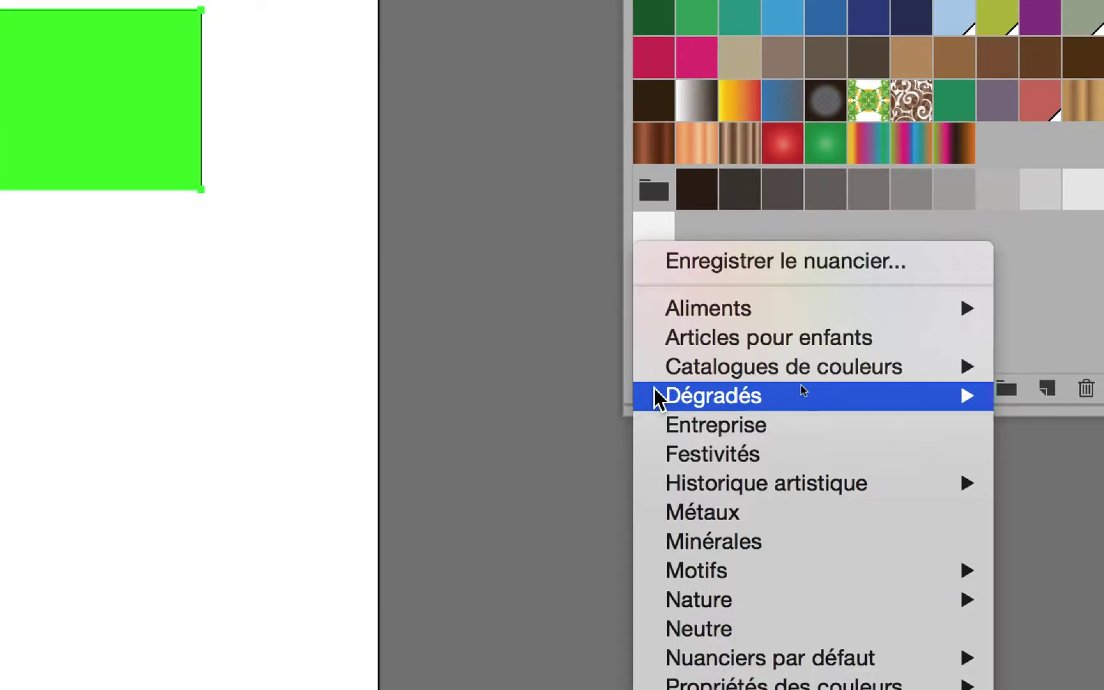
mouse_move(663, 565)
left_click(439, 314)
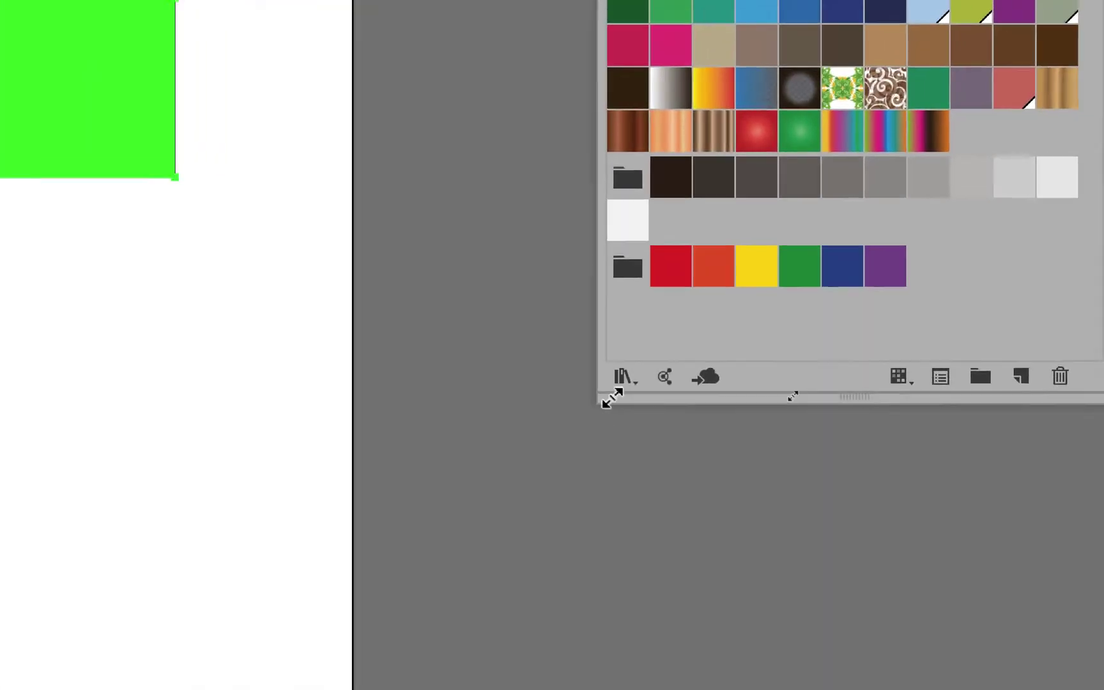
left_click(617, 383)
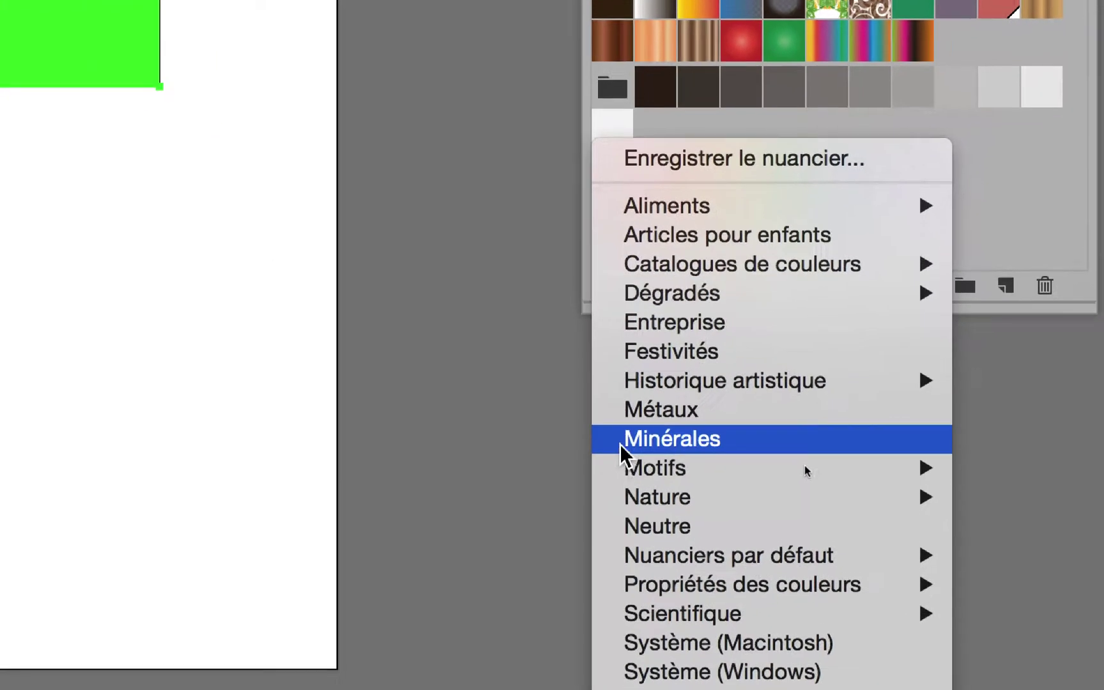
mouse_move(626, 468)
mouse_move(457, 470)
left_click(215, 470)
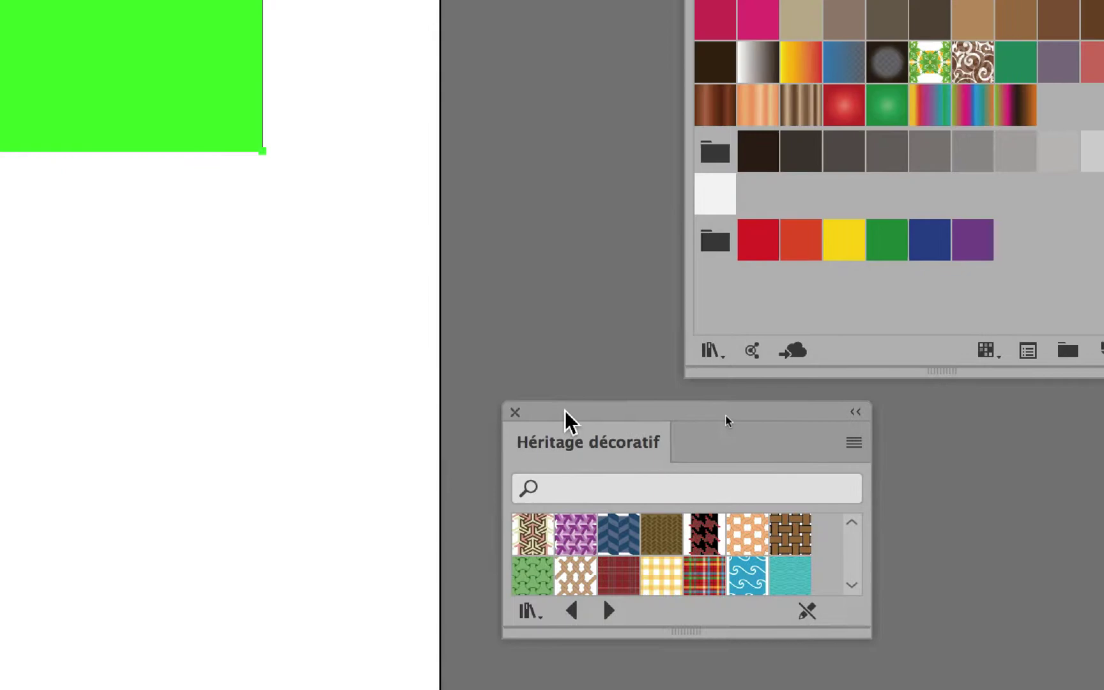
Step: Place the Héritage décoratif library panel below the green rectangle and enlarge it to show all its pattern swatches
left_click_drag(723, 332, 198, 191)
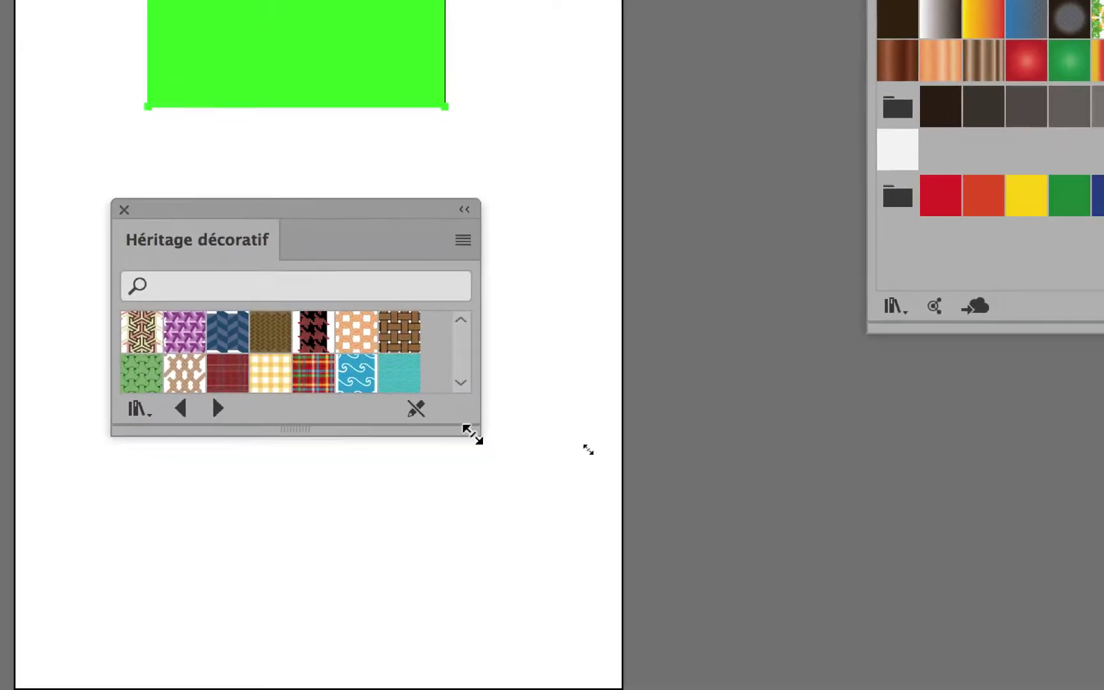
left_click_drag(702, 593, 511, 525)
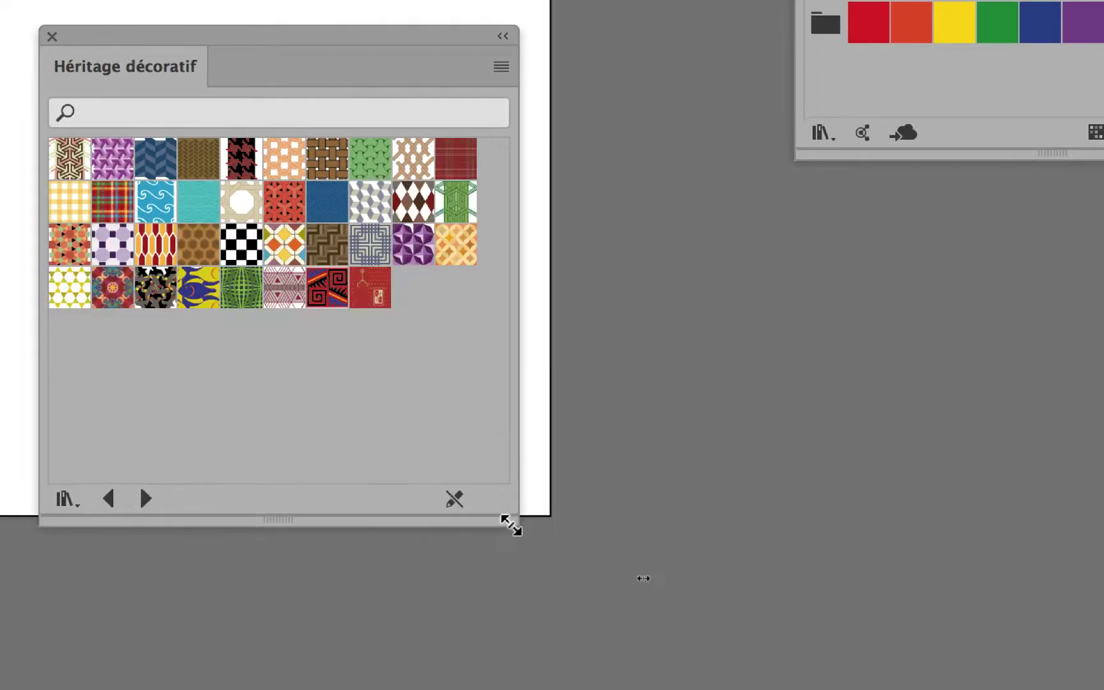
left_click(501, 66)
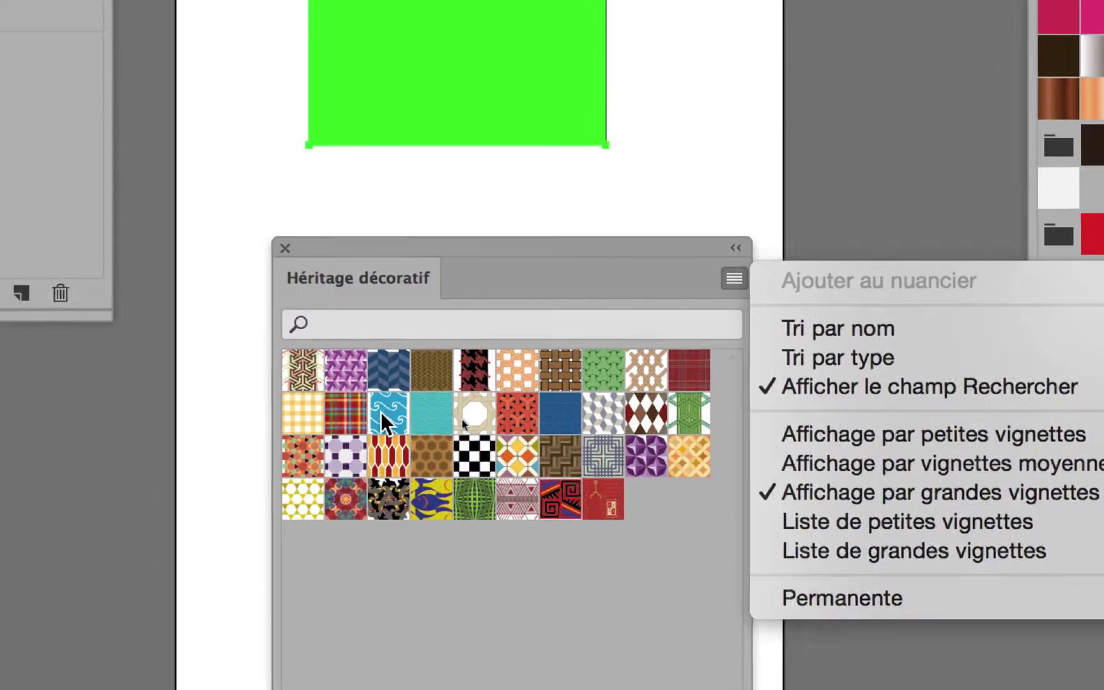
left_click(386, 425)
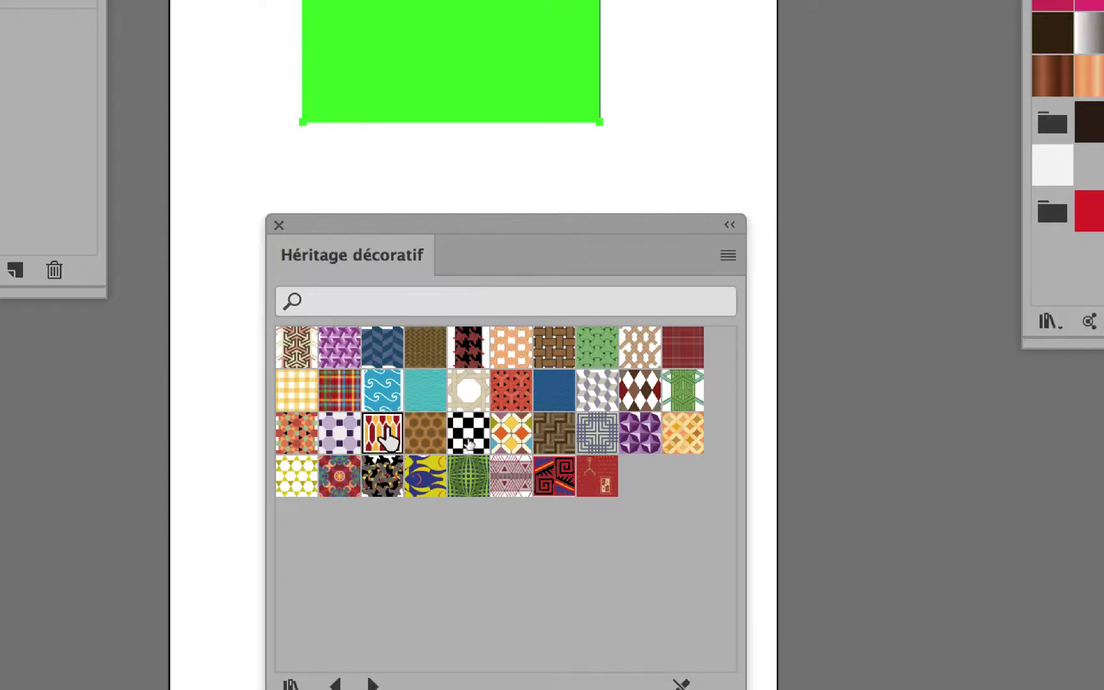
Step: Try several Héritage décoratif patterns as the rectangle's fill, including Couleur Plaid 4, Couleur Pied-de-poule, the brown basket weave and the purple stars
left_click(386, 425)
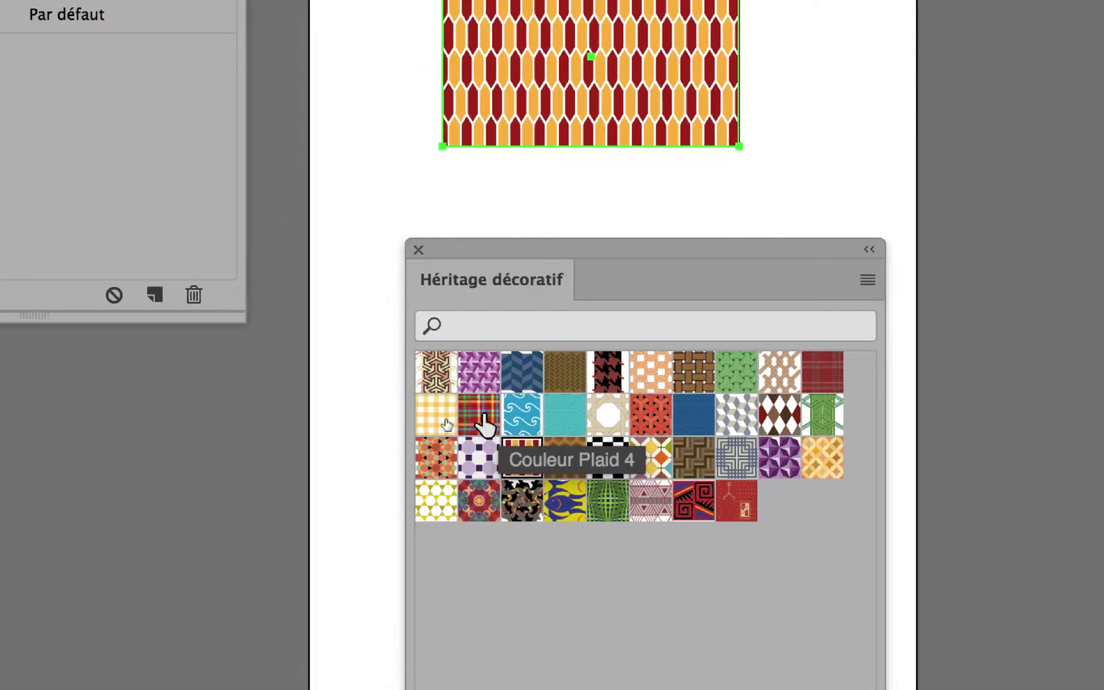
left_click(484, 421)
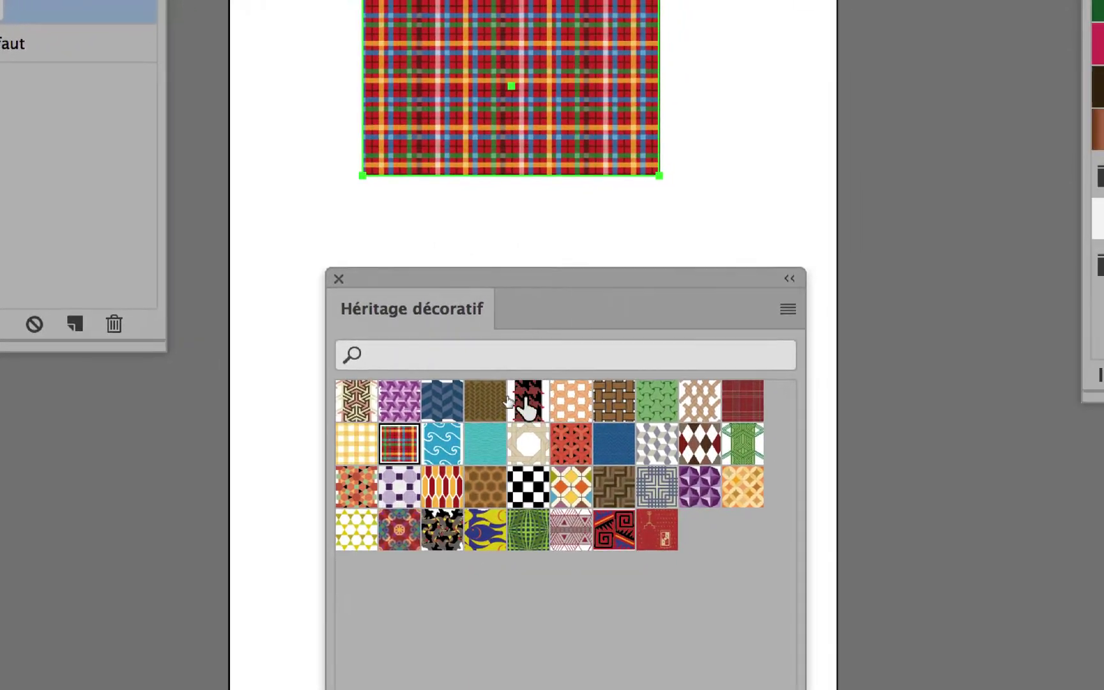
left_click(617, 369)
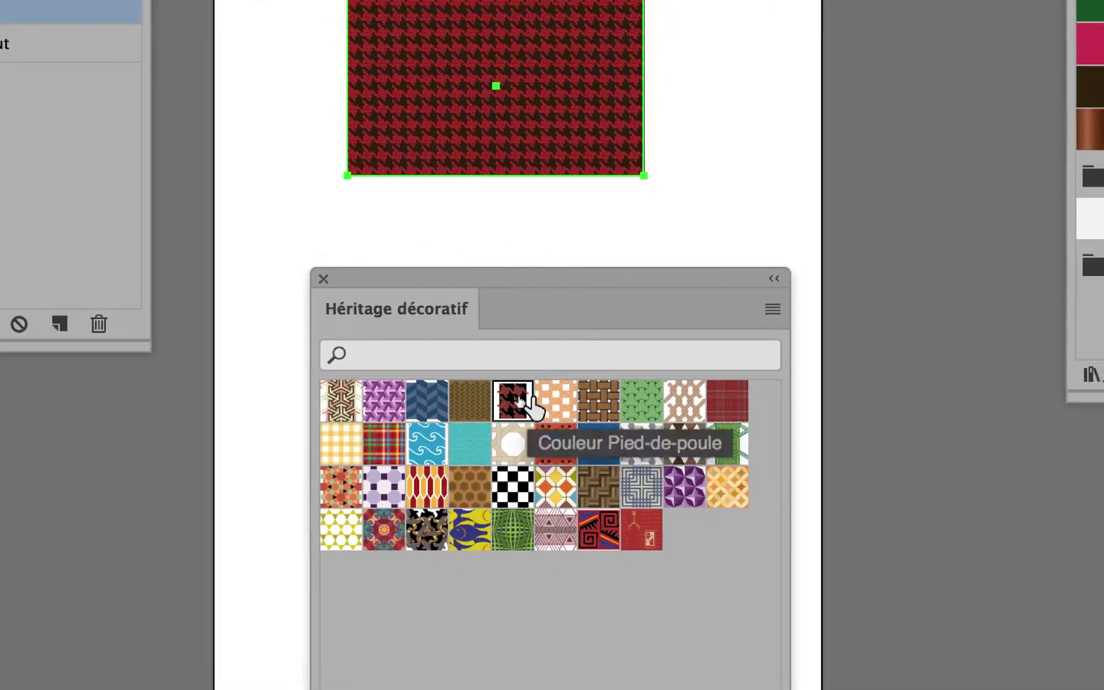
left_click(555, 401)
left_click(599, 400)
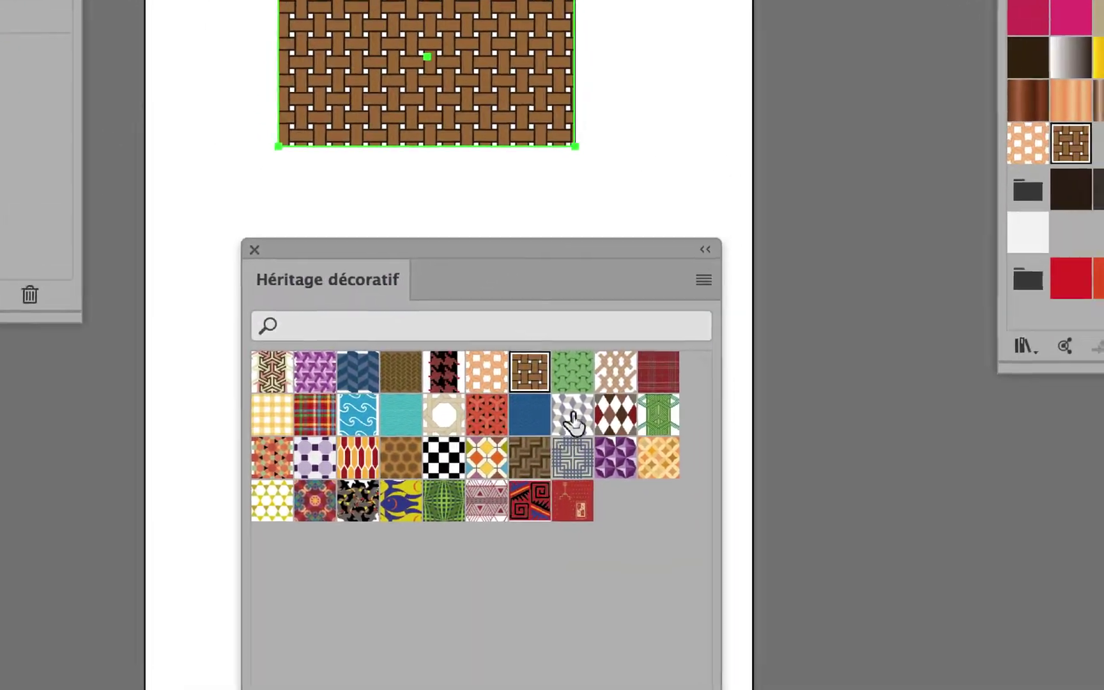
left_click(618, 465)
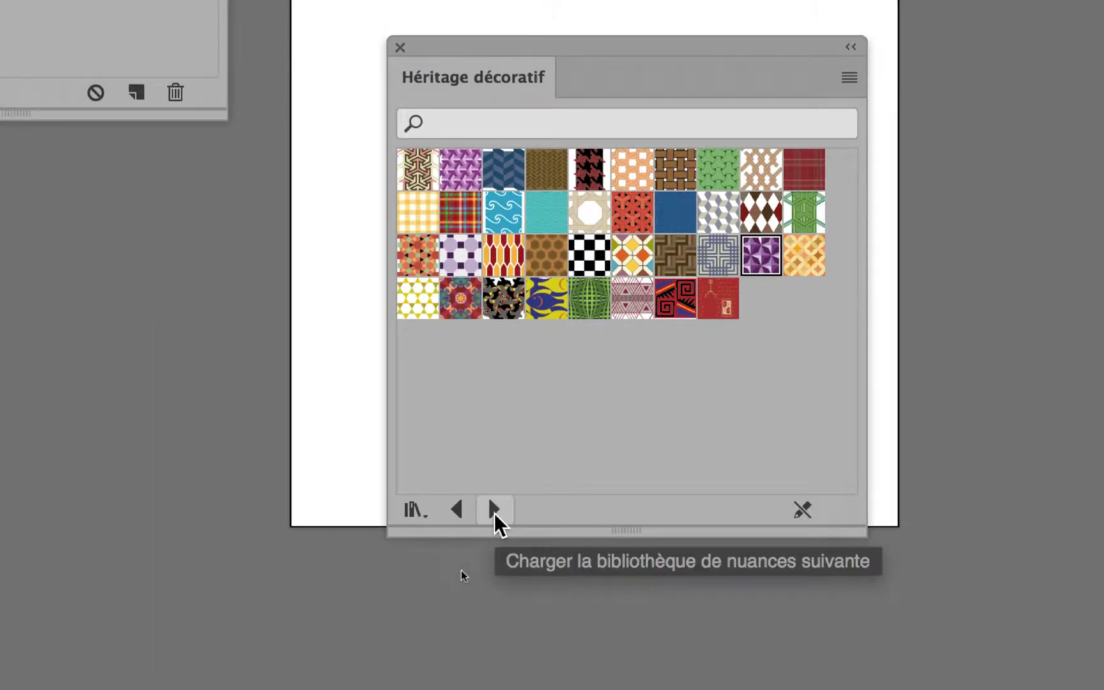
Step: Browse the following swatch libraries to Nature_Feuillage and fill the rectangle with its yellow, red and green leaf pattern on black
left_click(496, 514)
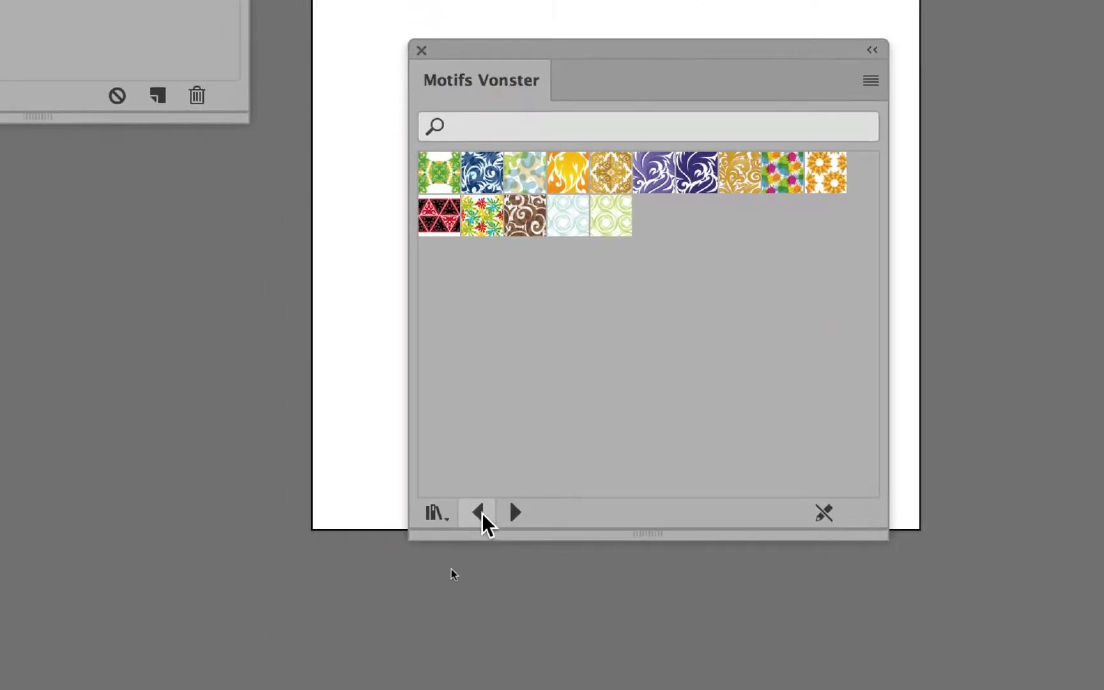
left_click(499, 525)
left_click(499, 525)
left_click(498, 523)
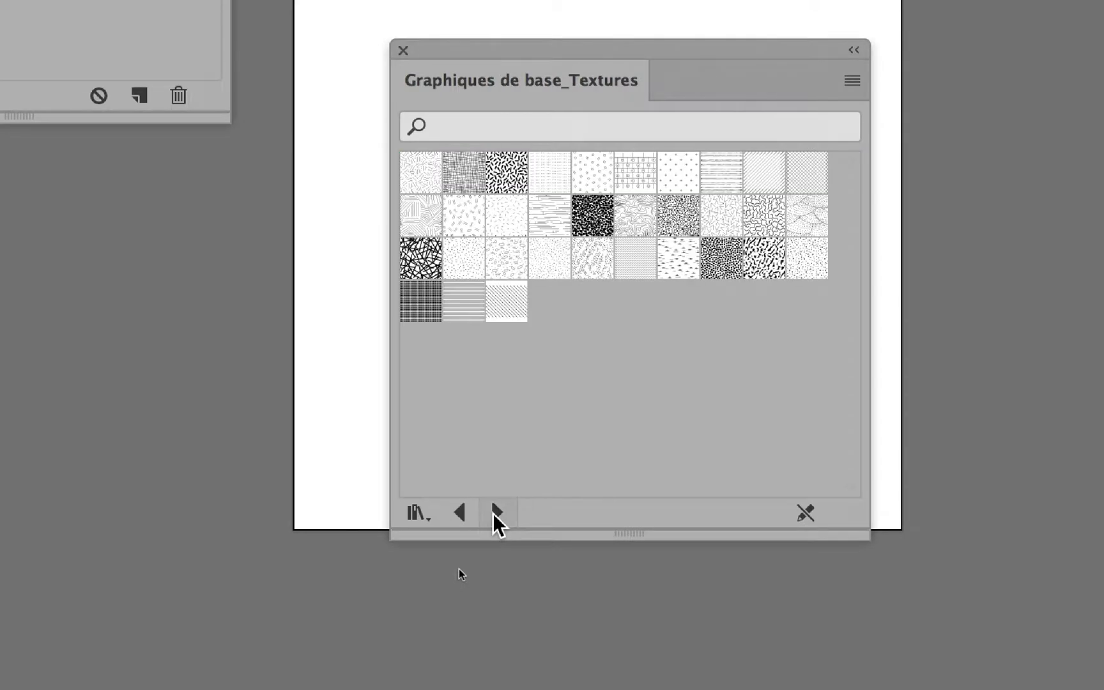
left_click(498, 522)
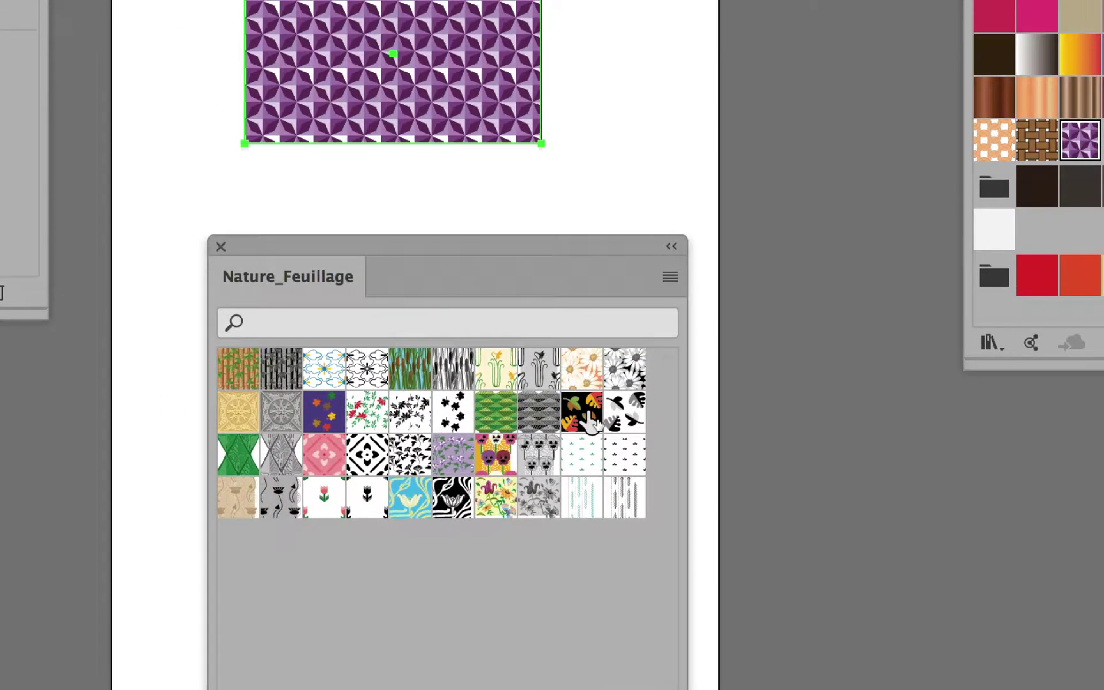
left_click(763, 220)
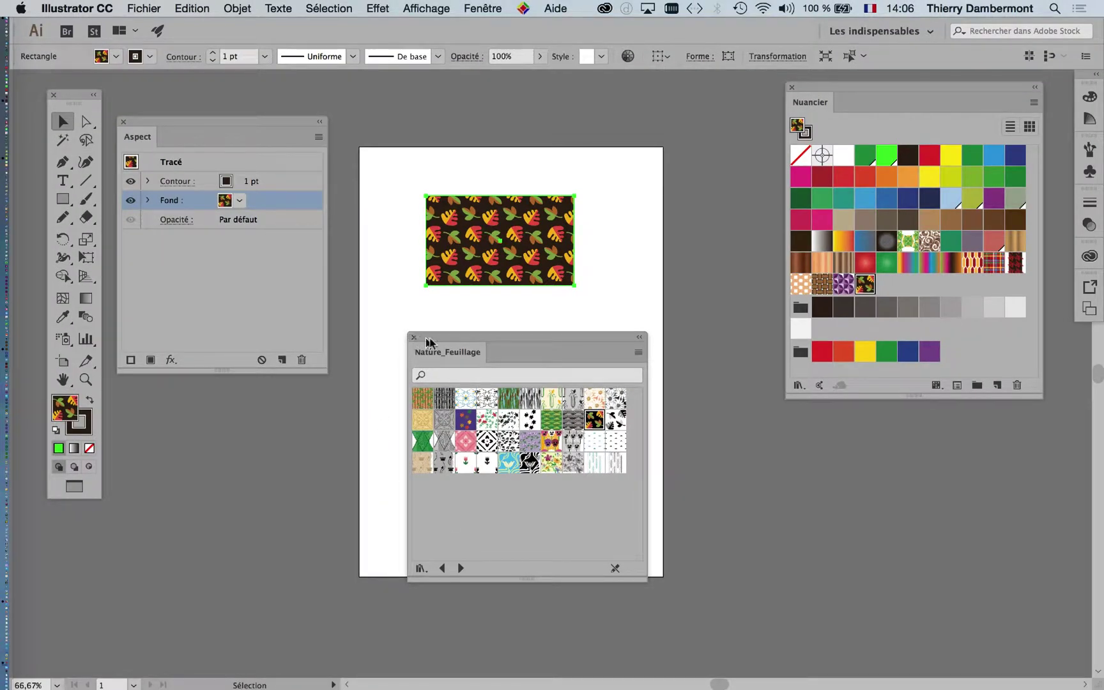
Step: Move the Nature_Feuillage panel clear of the rectangle and scale only the fill pattern uniformly to 200%, without transforming the object
left_click_drag(428, 343, 183, 449)
left_click(518, 205, "super+space")
left_click(522, 208, "super+space")
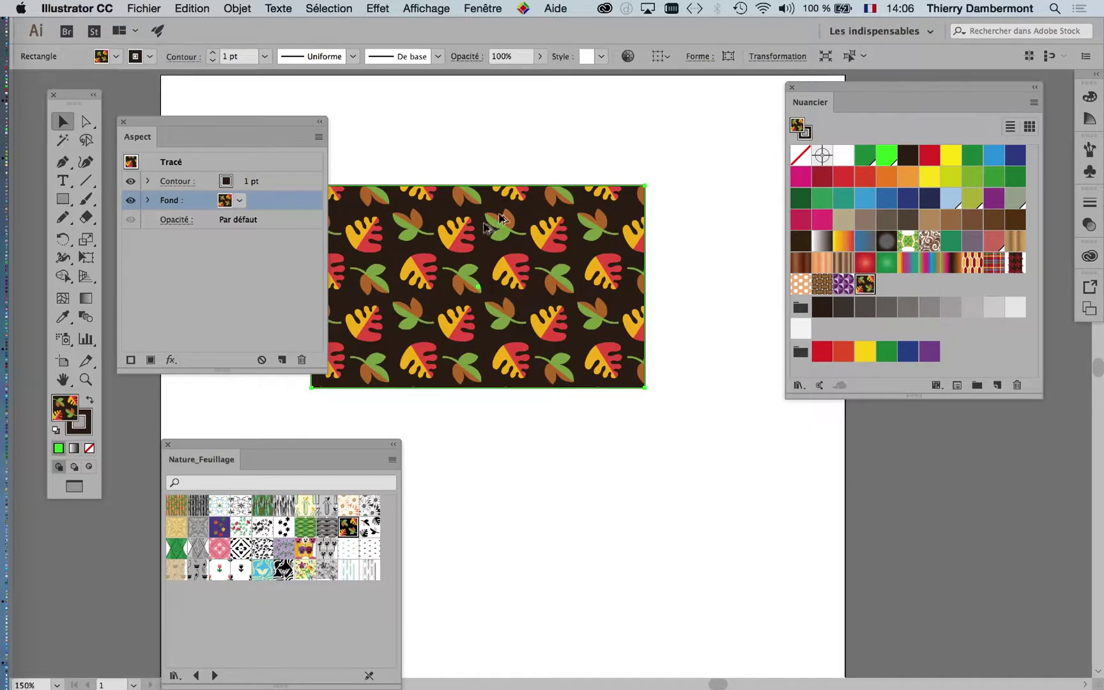
scroll(505, 230, "left", 5)
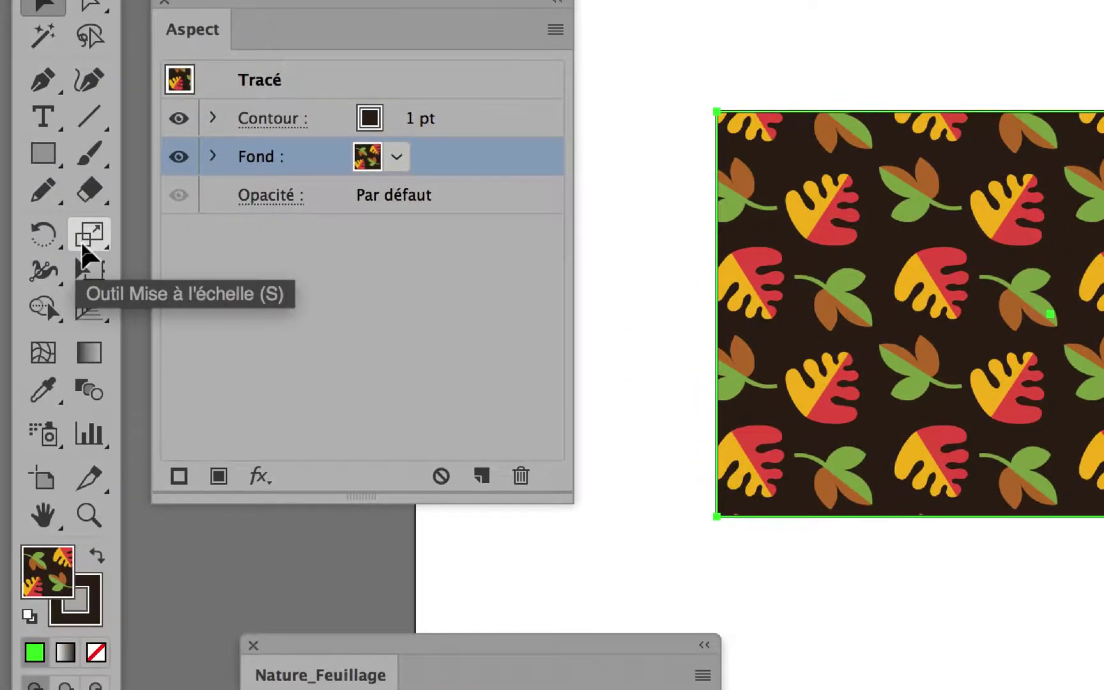
double_click(82, 246)
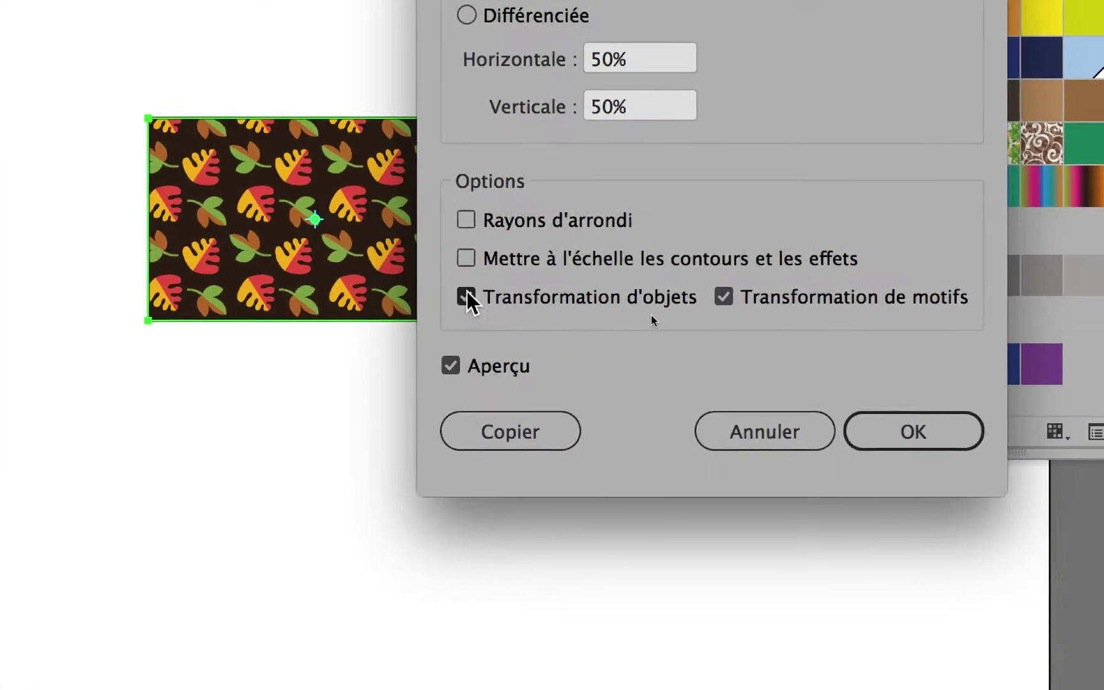
left_click(466, 297)
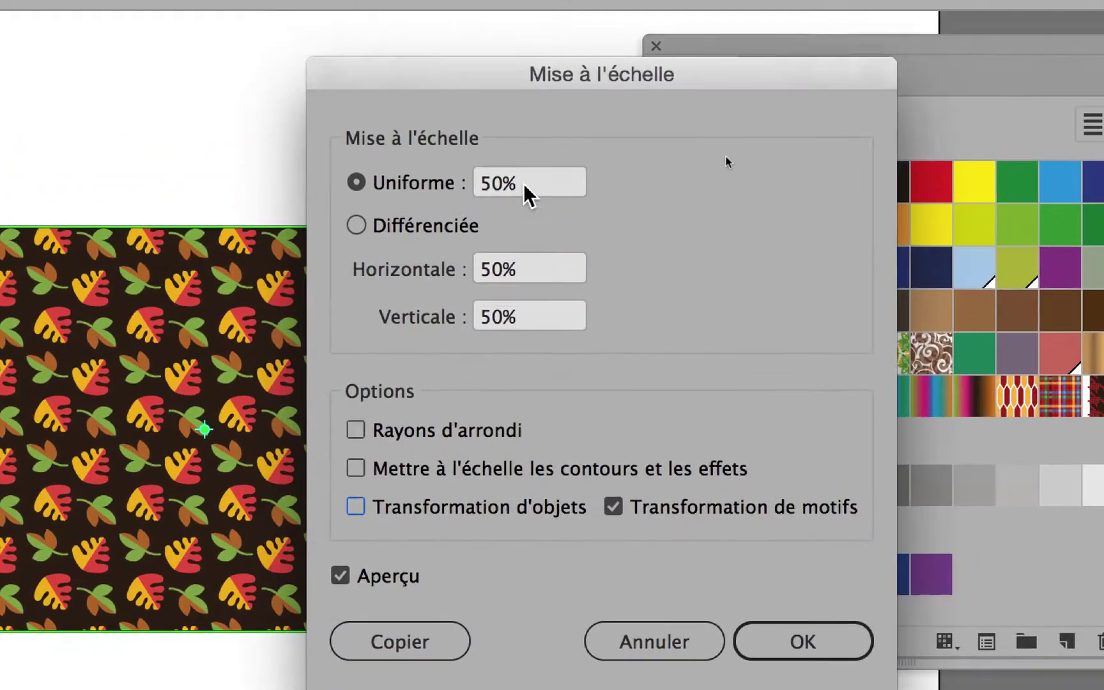
left_click_drag(525, 186, 502, 182)
type("200")
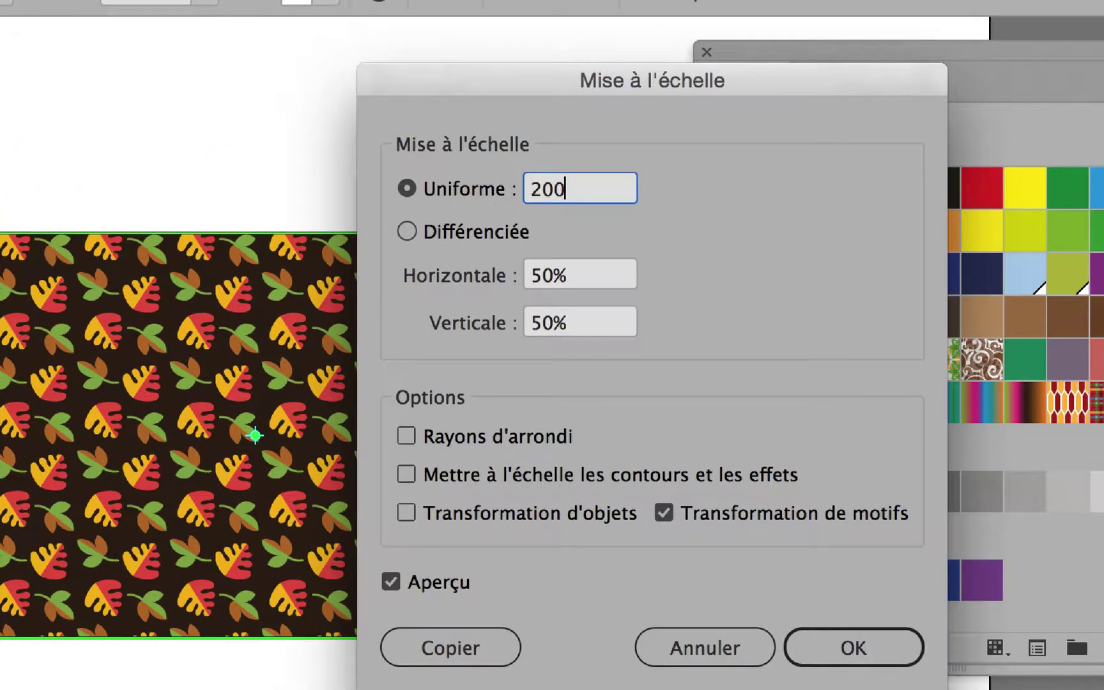
key("Tab")
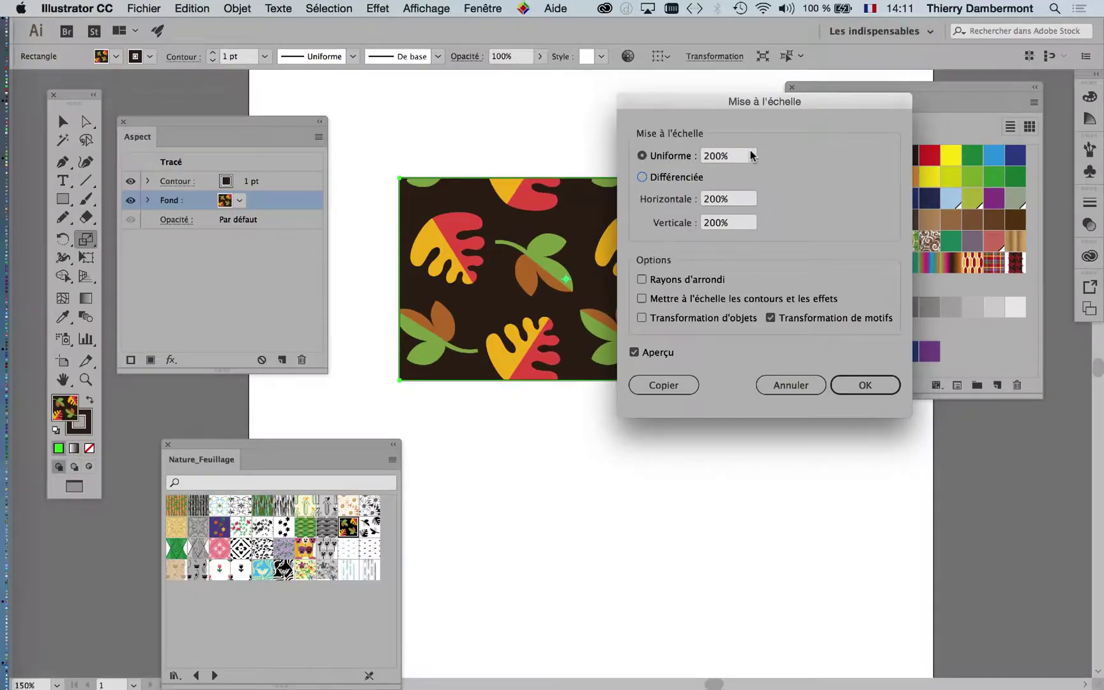
left_click(865, 385)
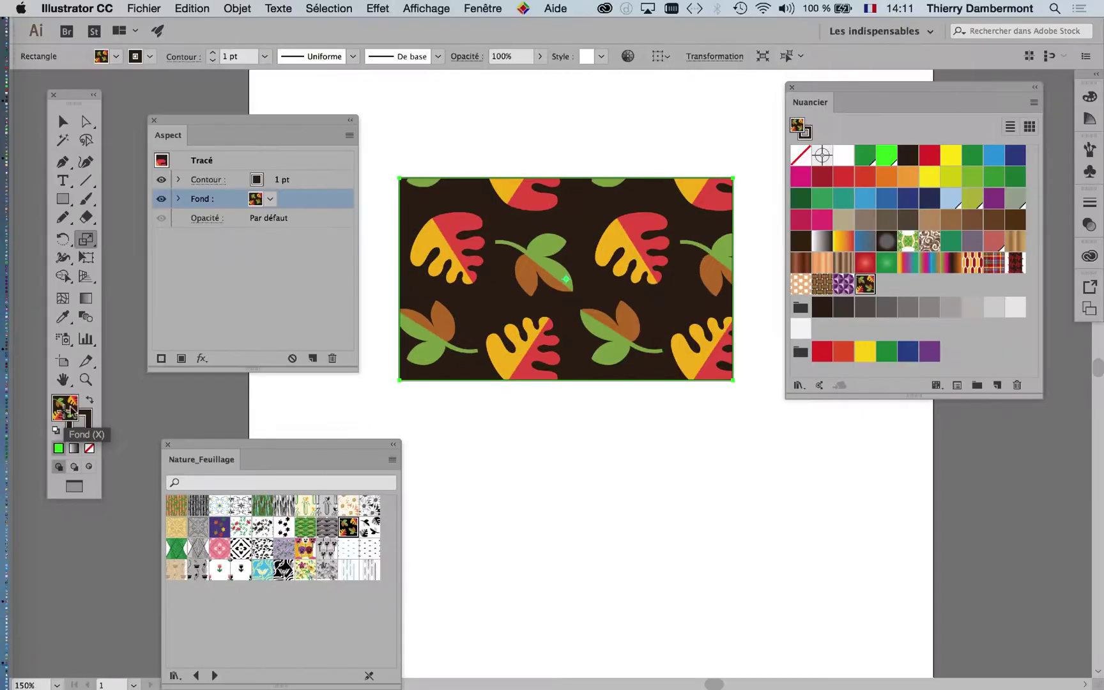
Step: Scale only the rectangle's leaf pattern uniformly to 80% after previewing 150%, and reposition the Aspect panel beside the tools
left_click_drag(190, 118, 171, 117)
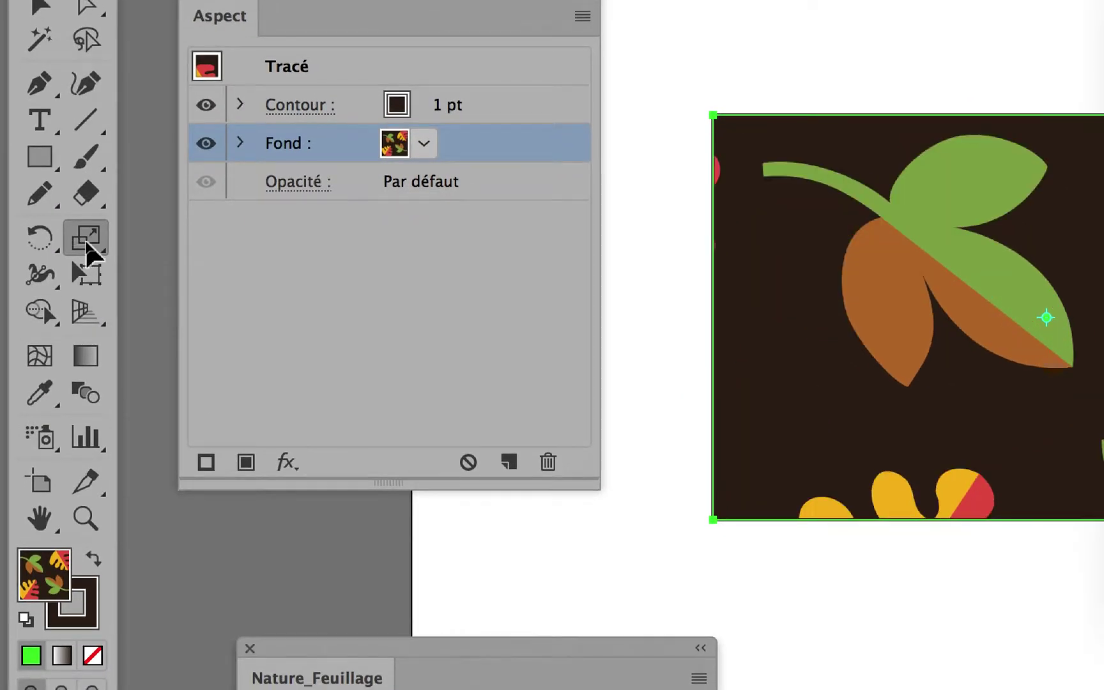
double_click(86, 241)
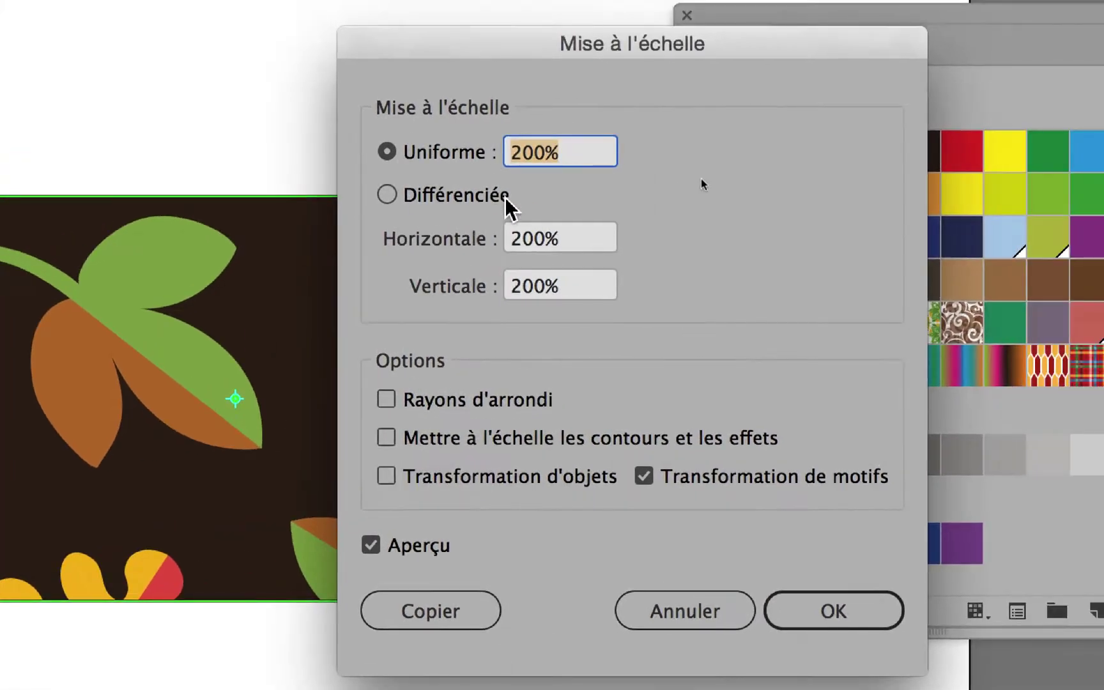
key("Tab")
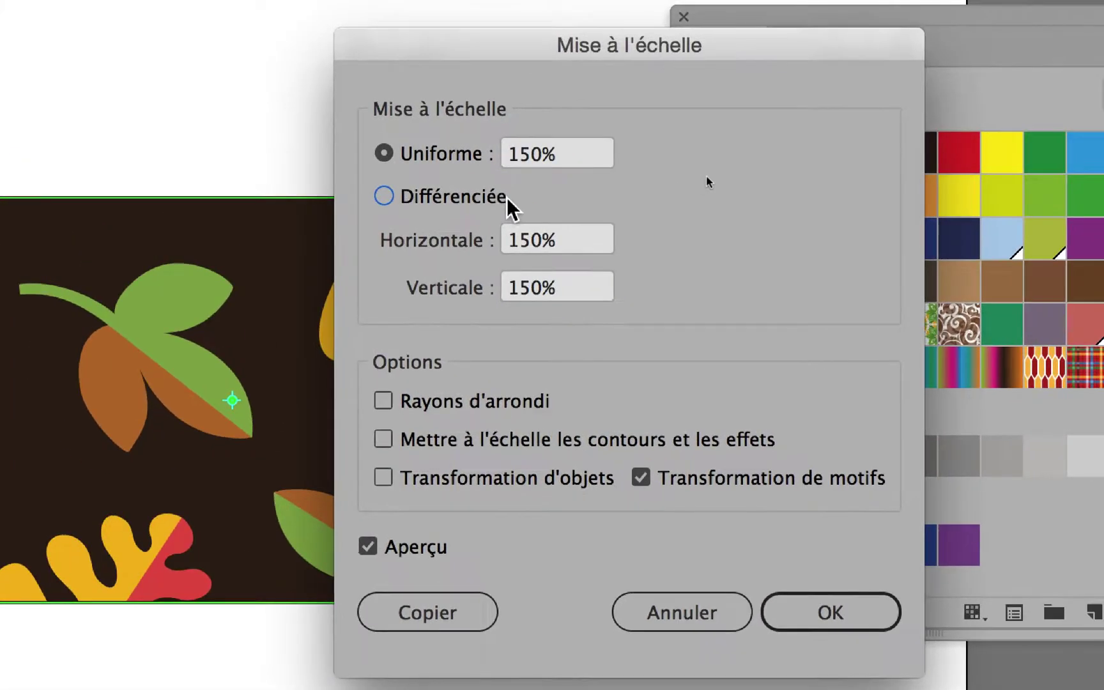
type("80")
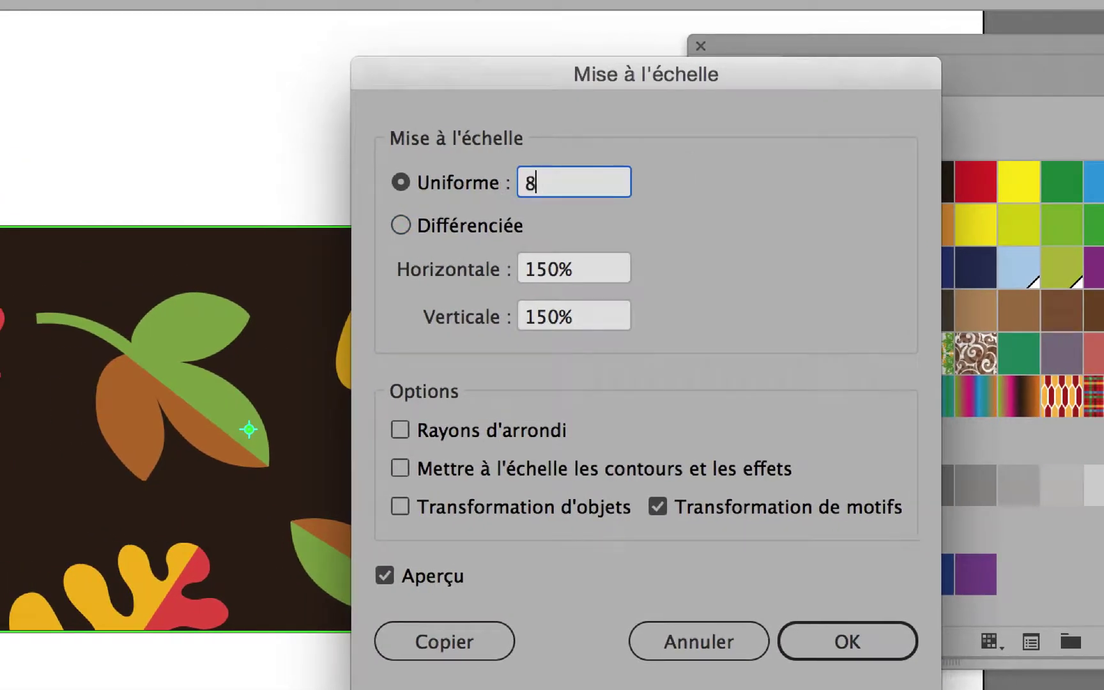
key("Tab")
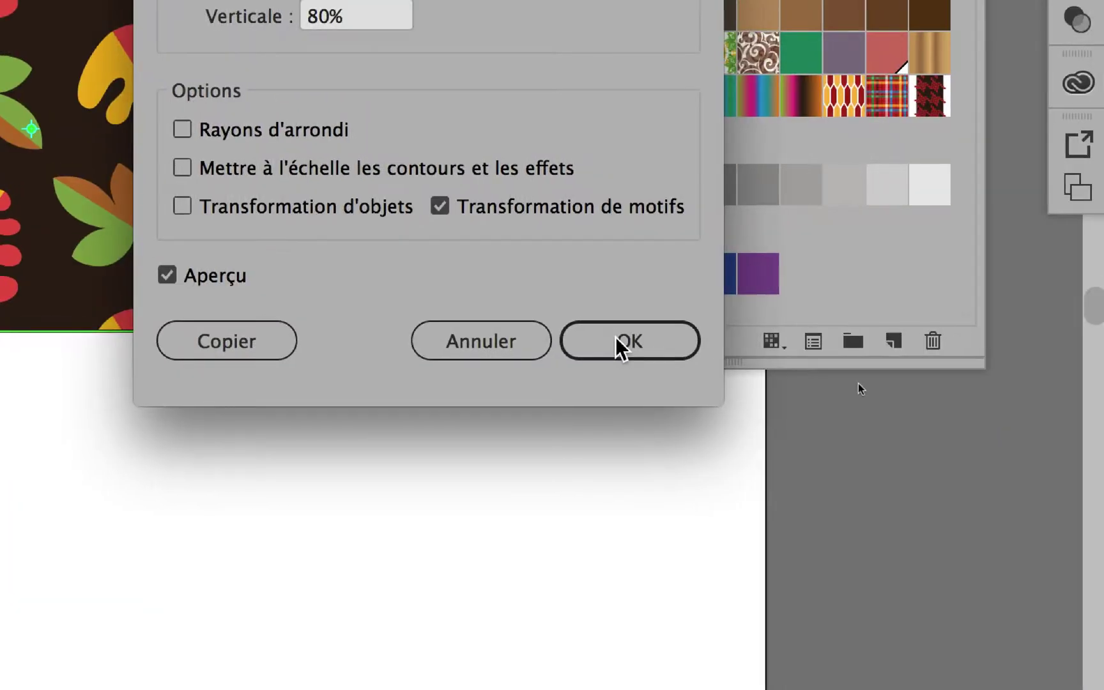
left_click(617, 344)
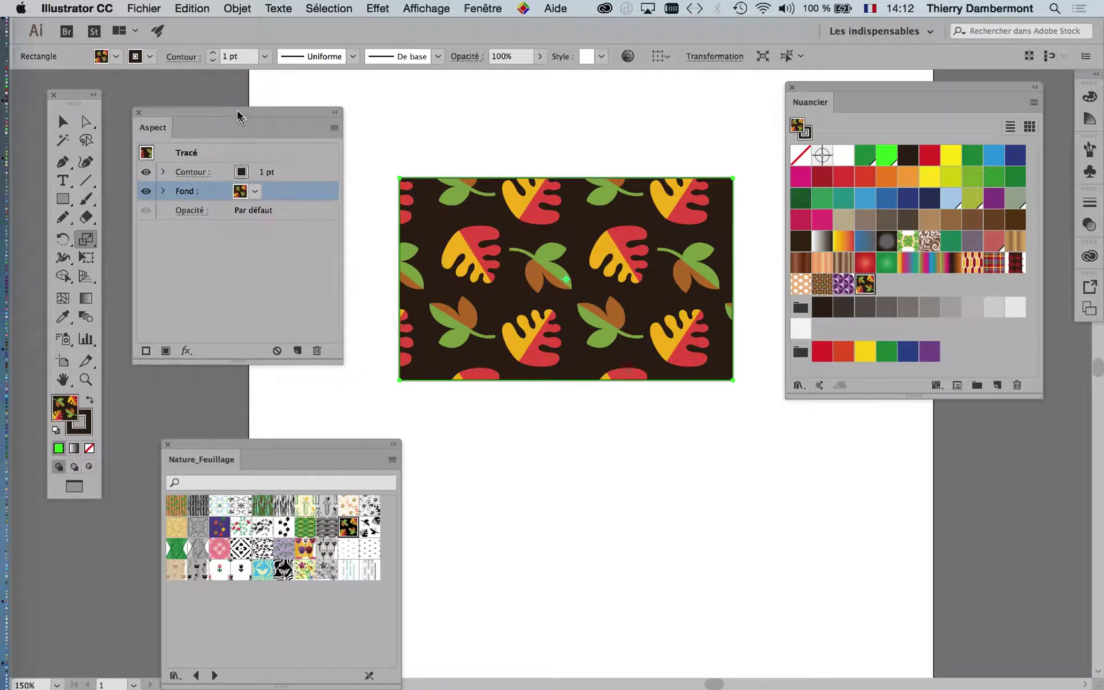
left_click_drag(237, 115, 217, 101)
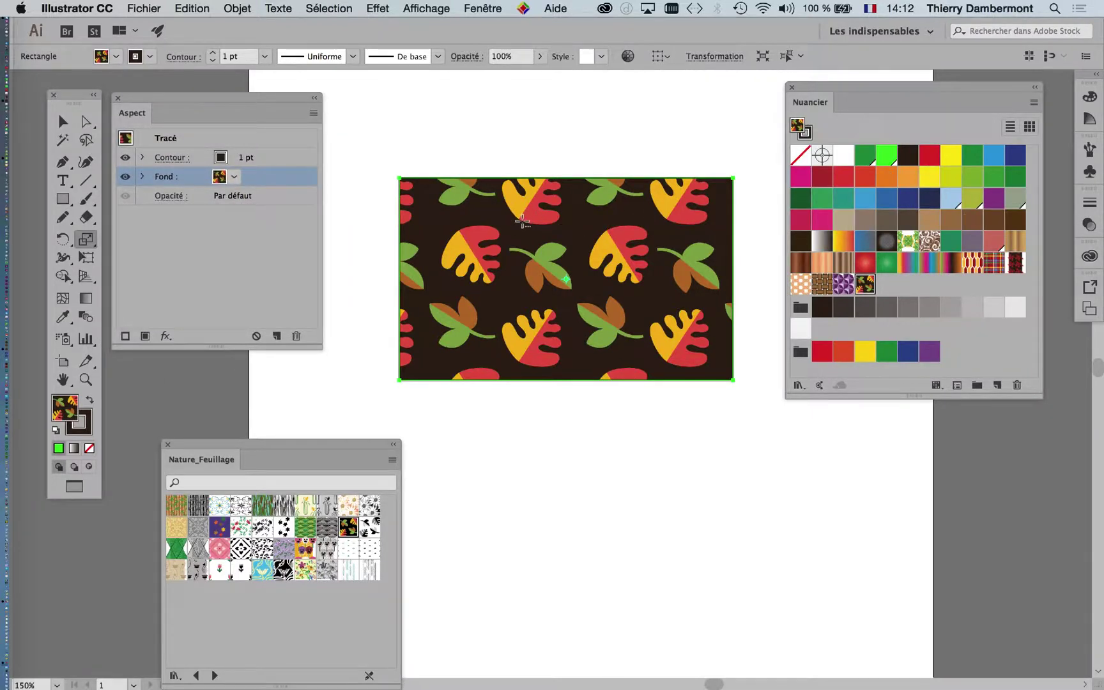
Step: Move the leaf-patterned rectangle slightly higher on the artboard with the Selection tool
key("super+minus")
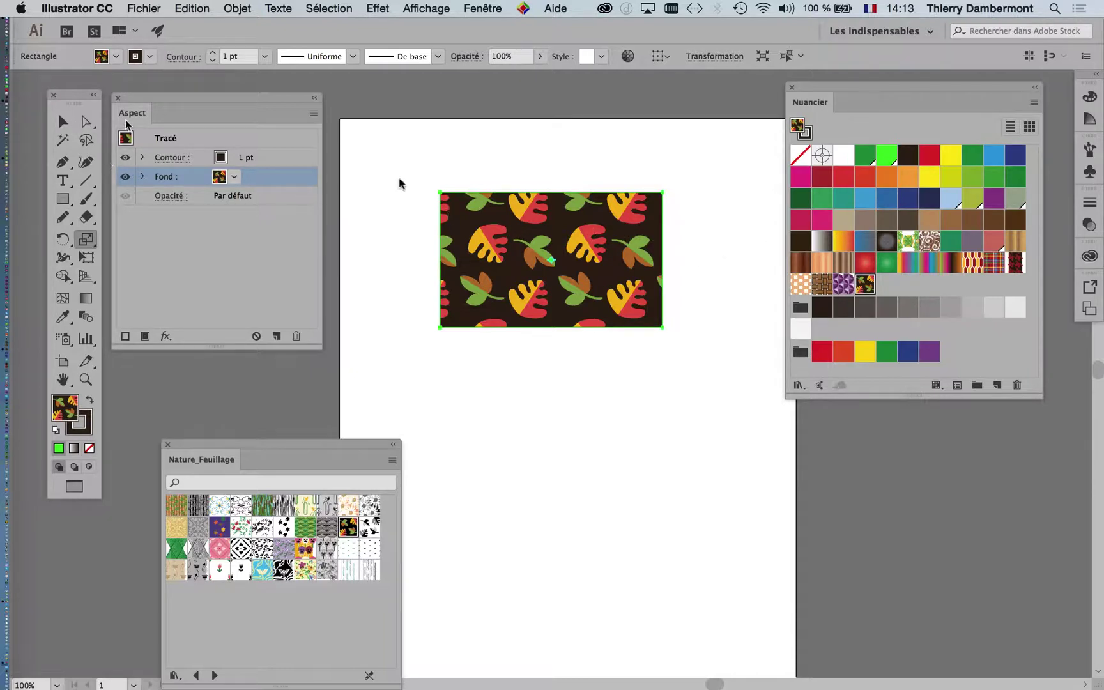
left_click(63, 122)
left_click_drag(523, 241, 531, 207)
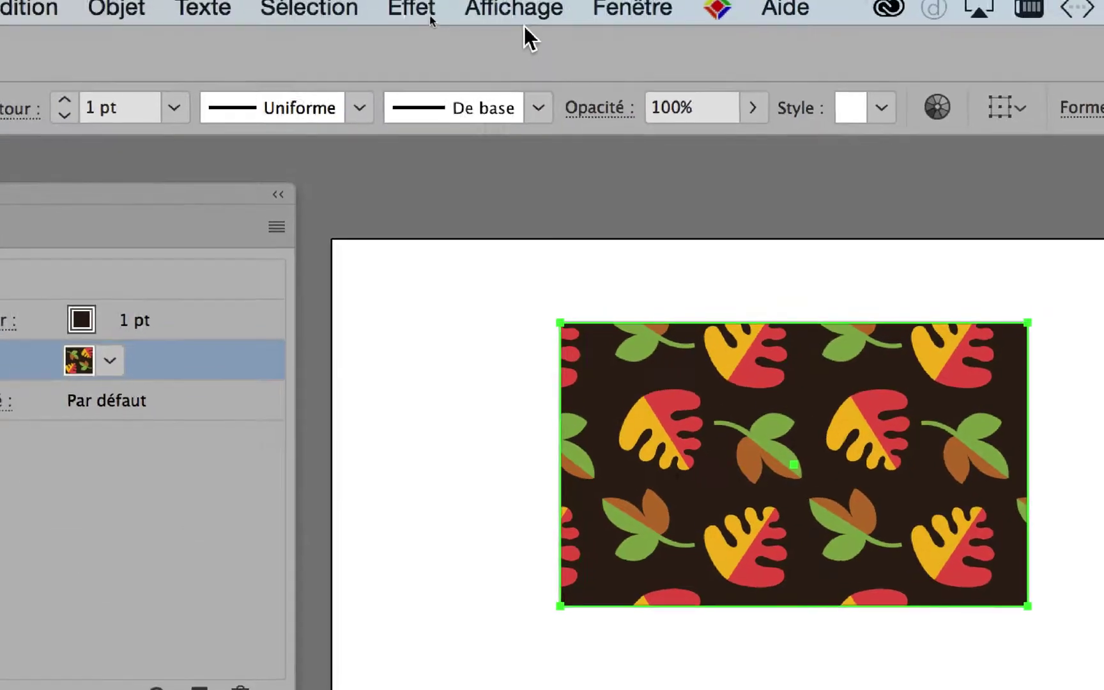
Step: Examine the patterned rectangle by switching repeatedly between the Tracés outline view and Aperçu GPU, ending in the GPU preview
left_click(522, 20)
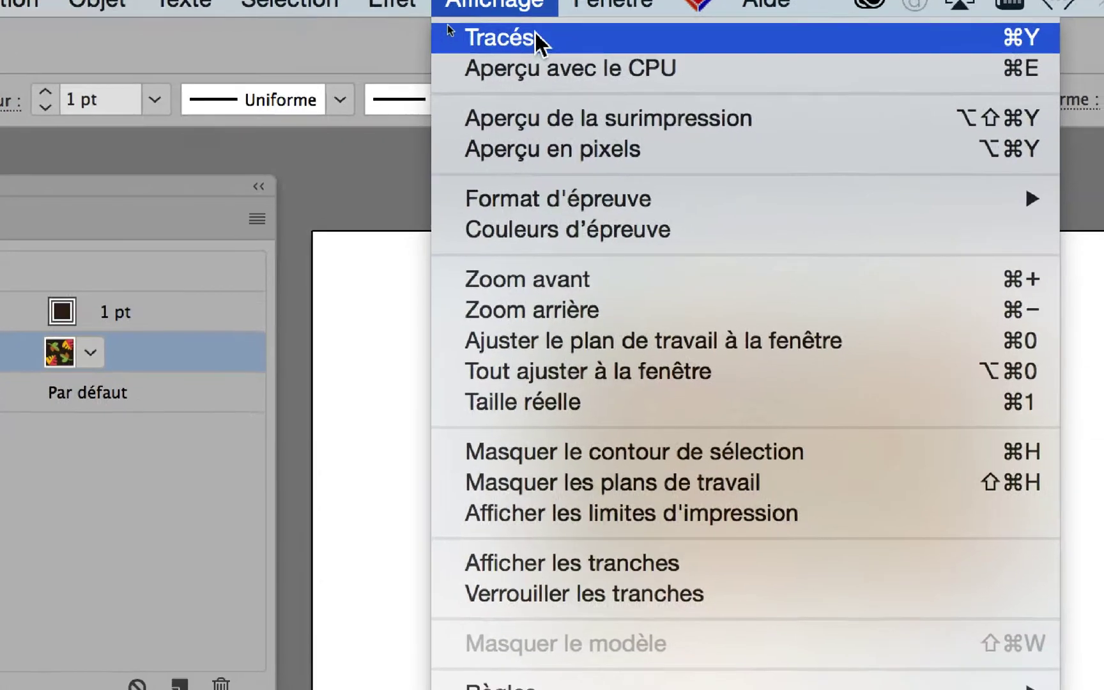
left_click(537, 36)
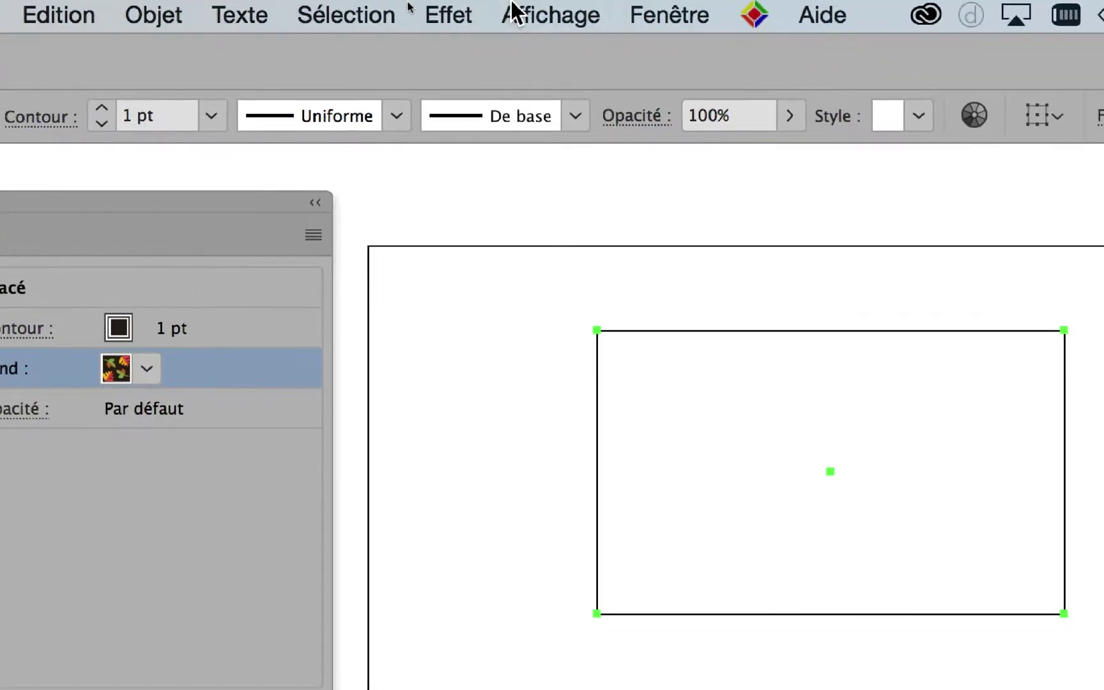
left_click(553, 17)
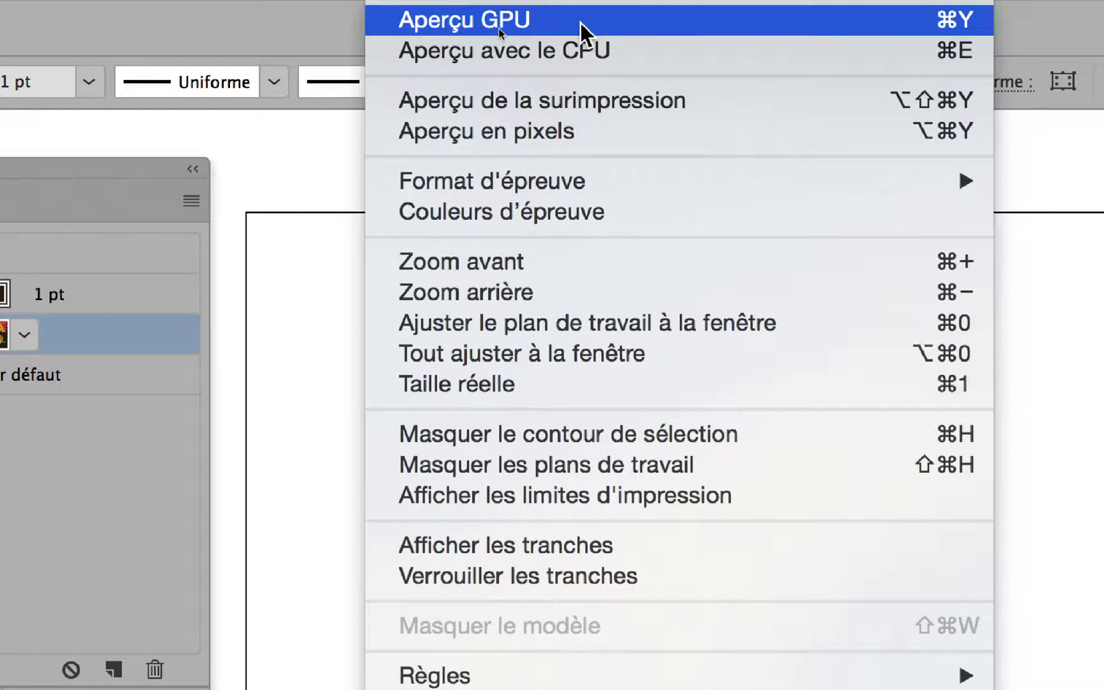
left_click(583, 31)
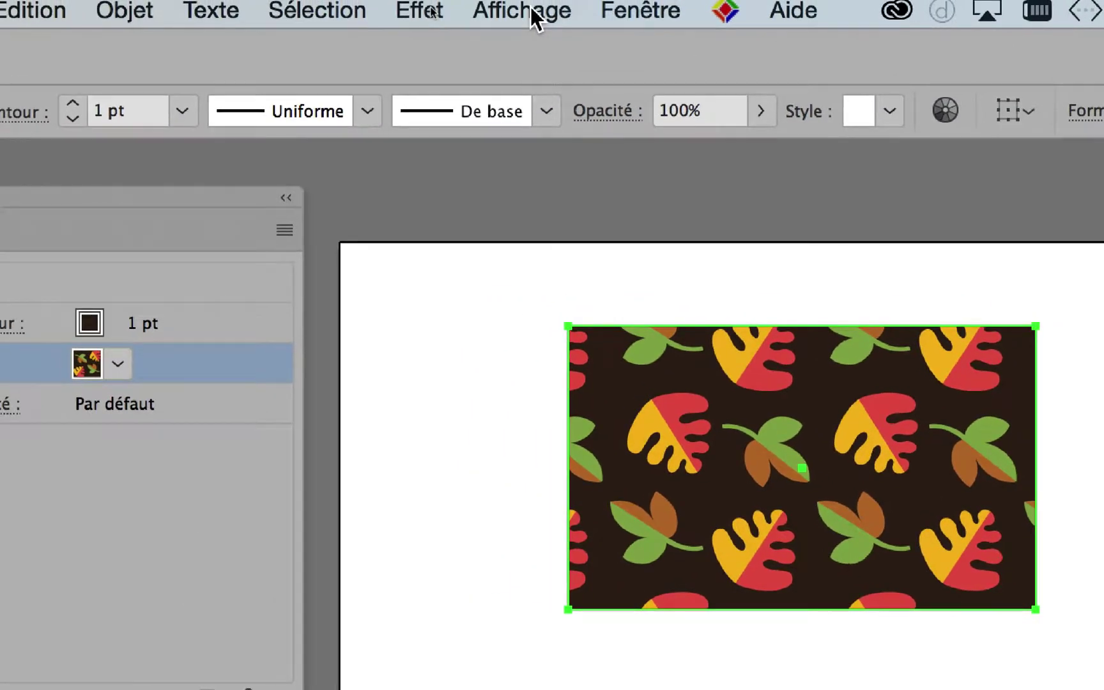
left_click(535, 16)
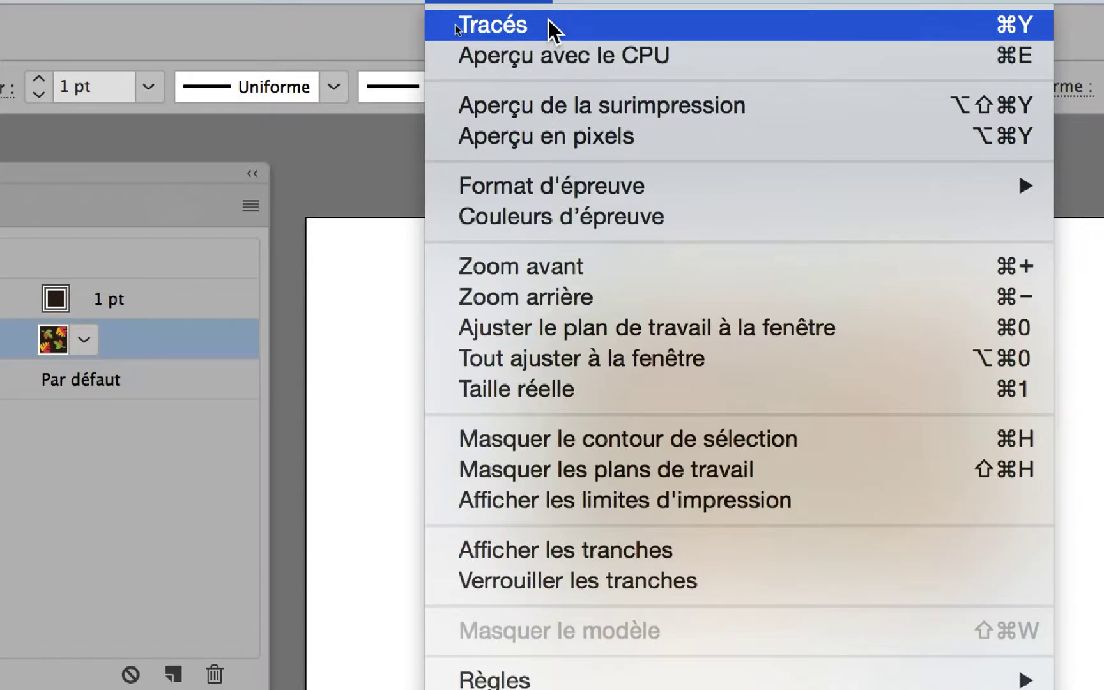
left_click(549, 25)
left_click(535, 13)
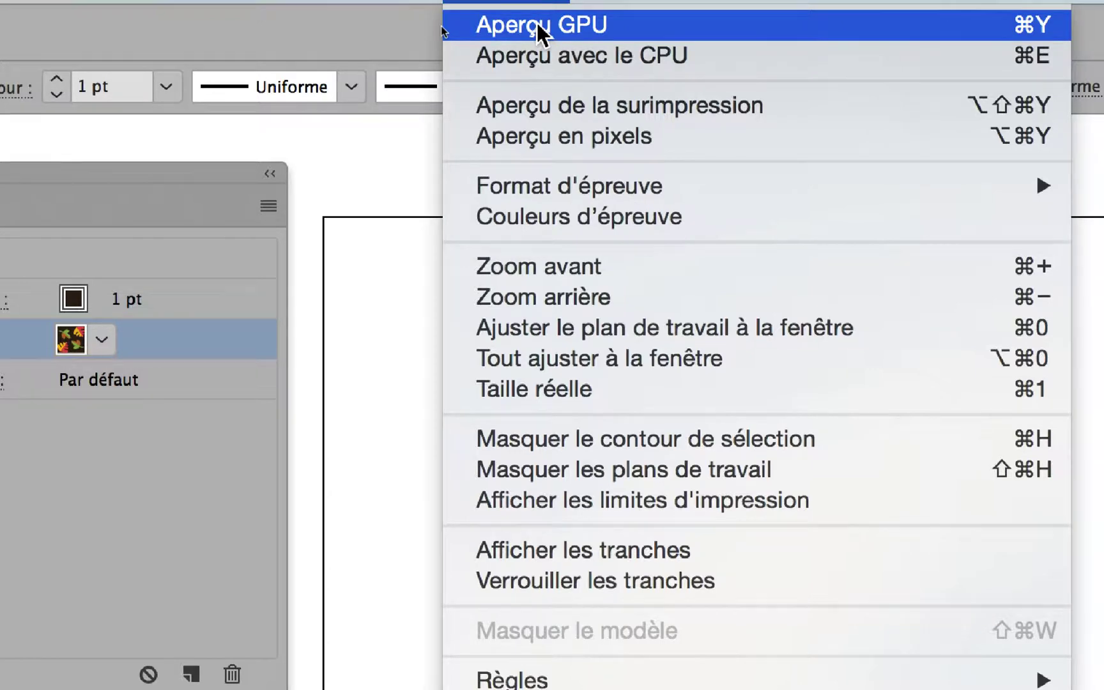
left_click(537, 23)
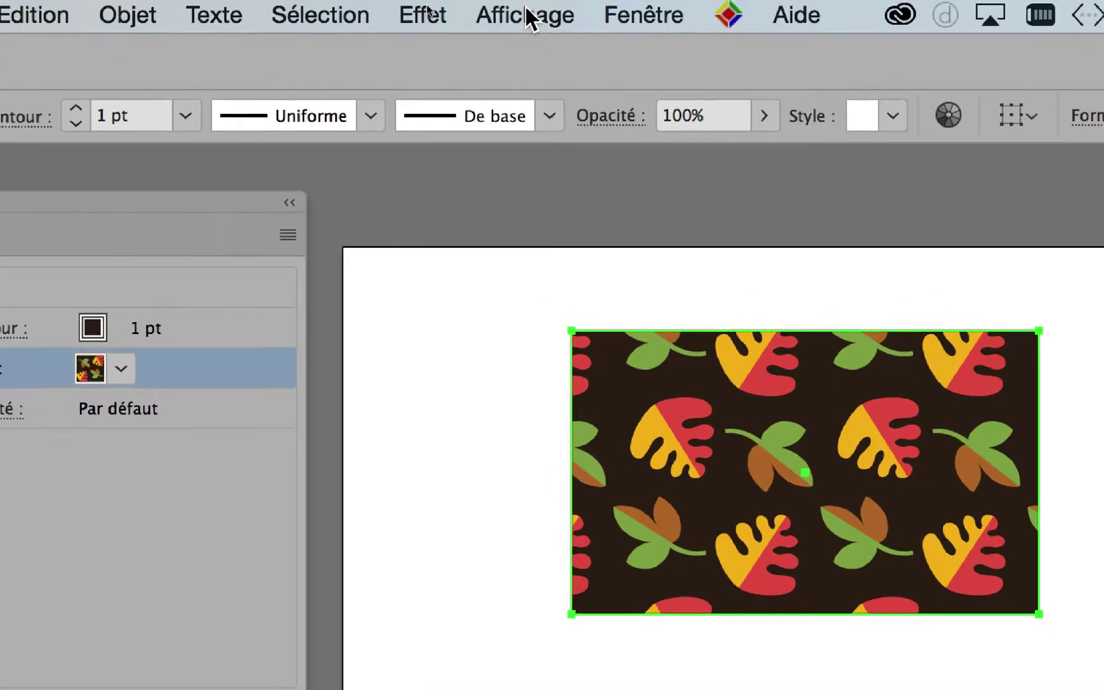
left_click(530, 15)
left_click(530, 16)
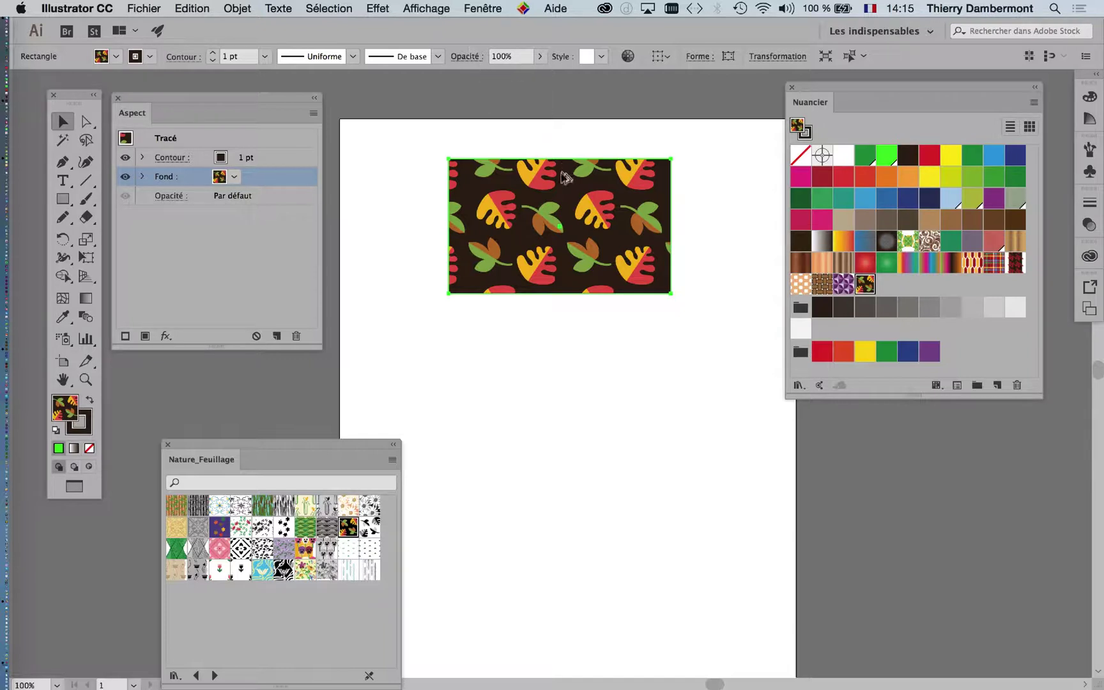
Step: Place the Feuilles graphiques couleur swatch's source artwork on the artboard below the rectangle, repositioning the Nuancier panel, and deselect the artwork
scroll(562, 180, "up", 1)
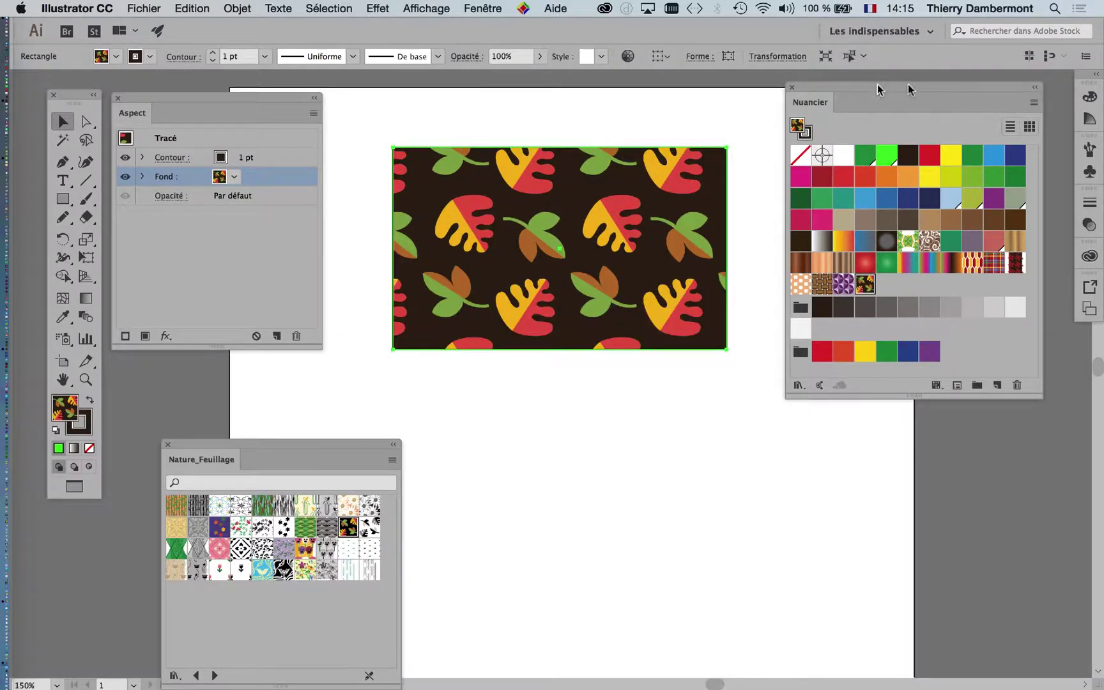
left_click_drag(878, 84, 952, 87)
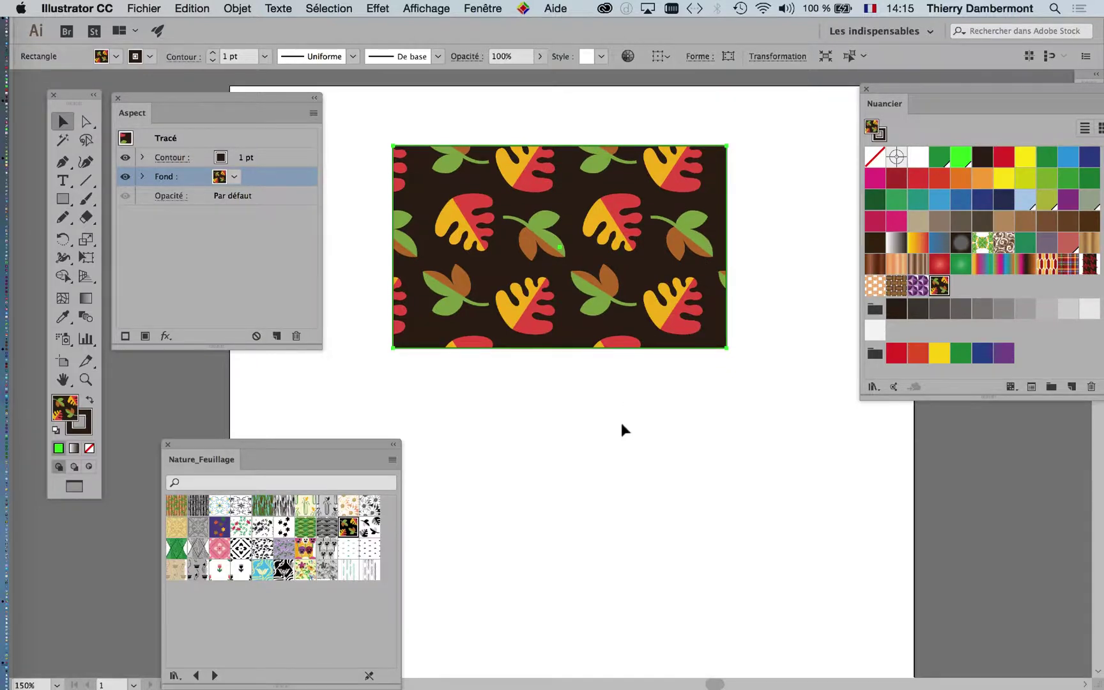
scroll(621, 423, "down", 1)
left_click_drag(547, 387, 531, 254)
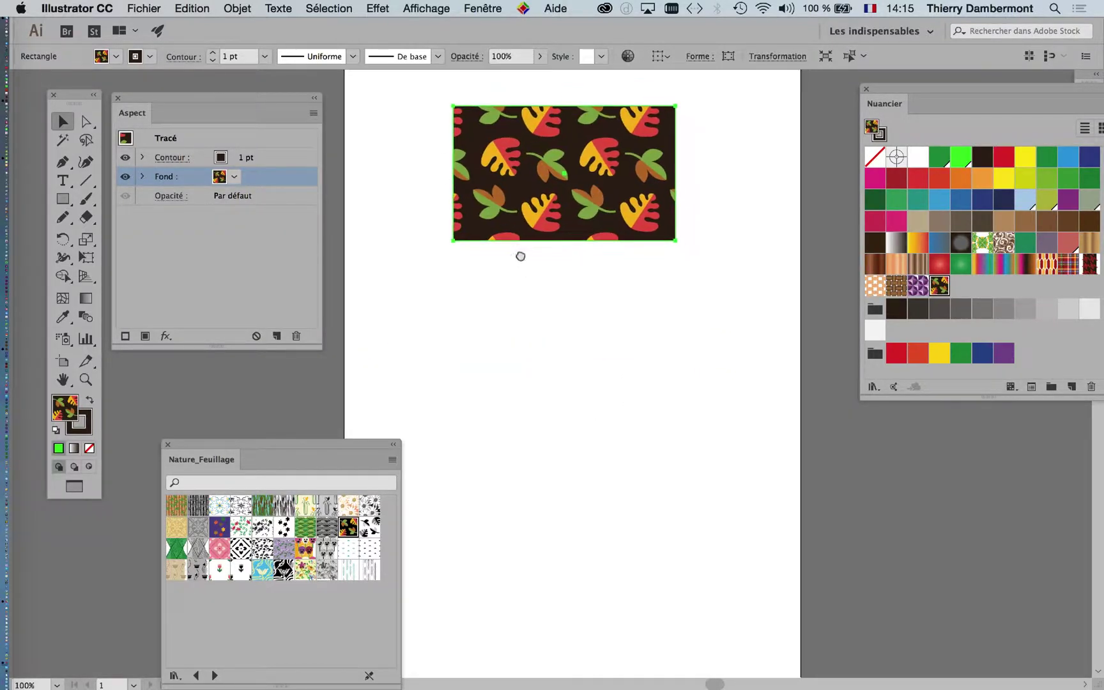
left_click_drag(898, 111, 804, 116)
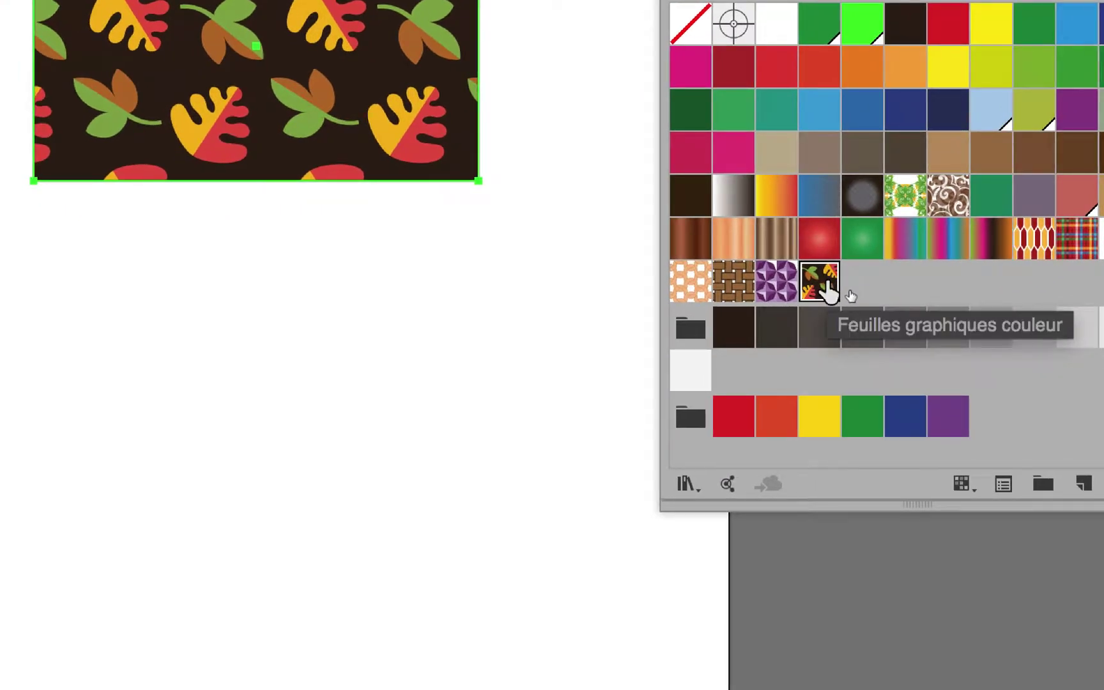
left_click_drag(826, 286, 369, 458)
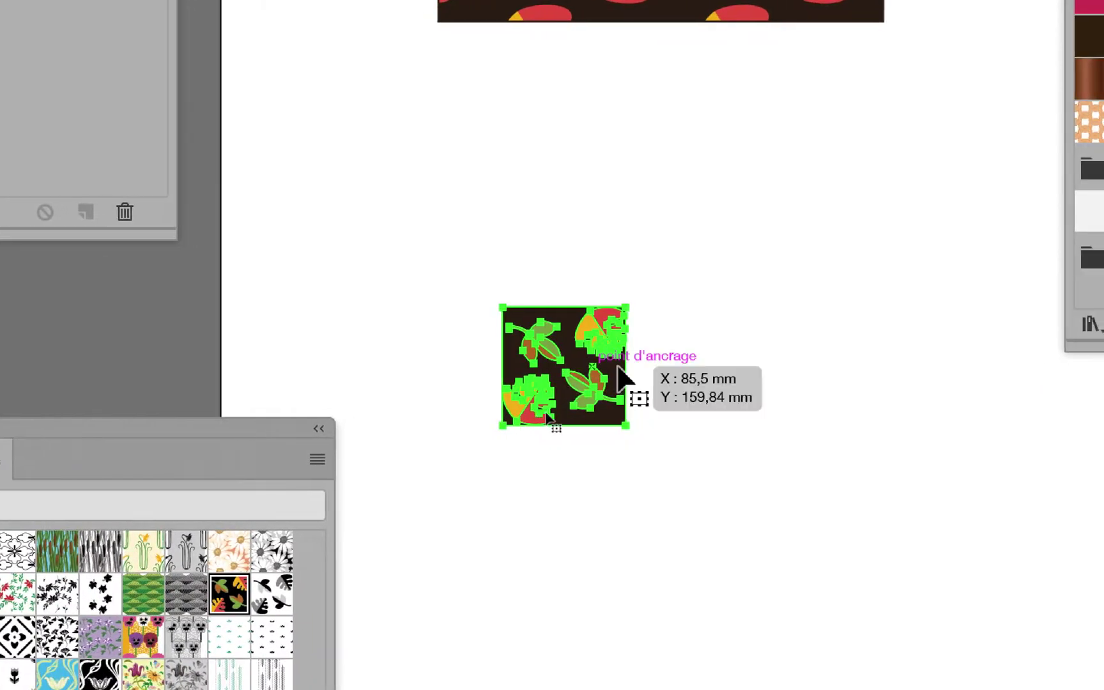
left_click(723, 353)
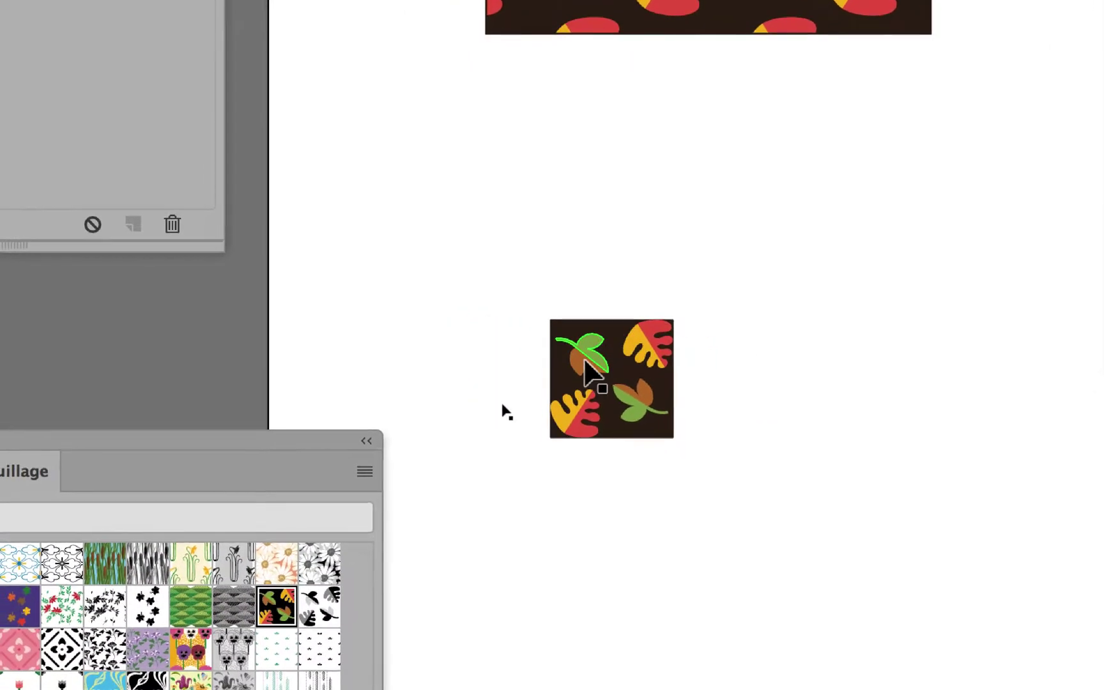
Step: Examine the leaf tile's vector paths in Tracés outline view, with the Nuancier panel moved aside, and return to the GPU preview
scroll(583, 361, "up", 3)
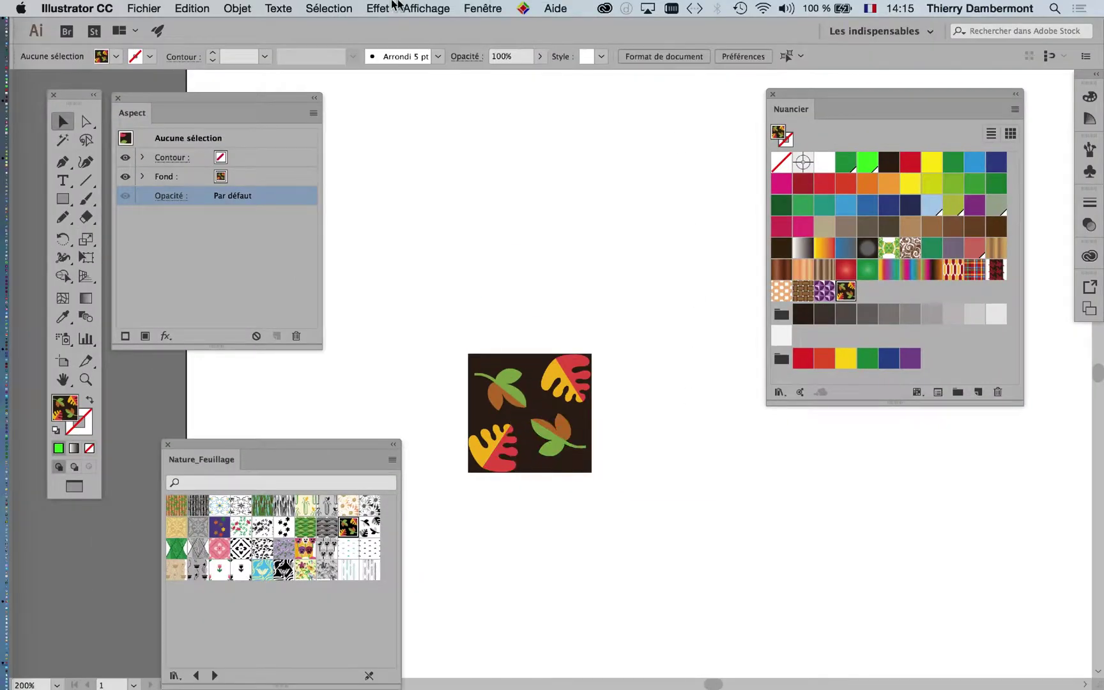
left_click(426, 7)
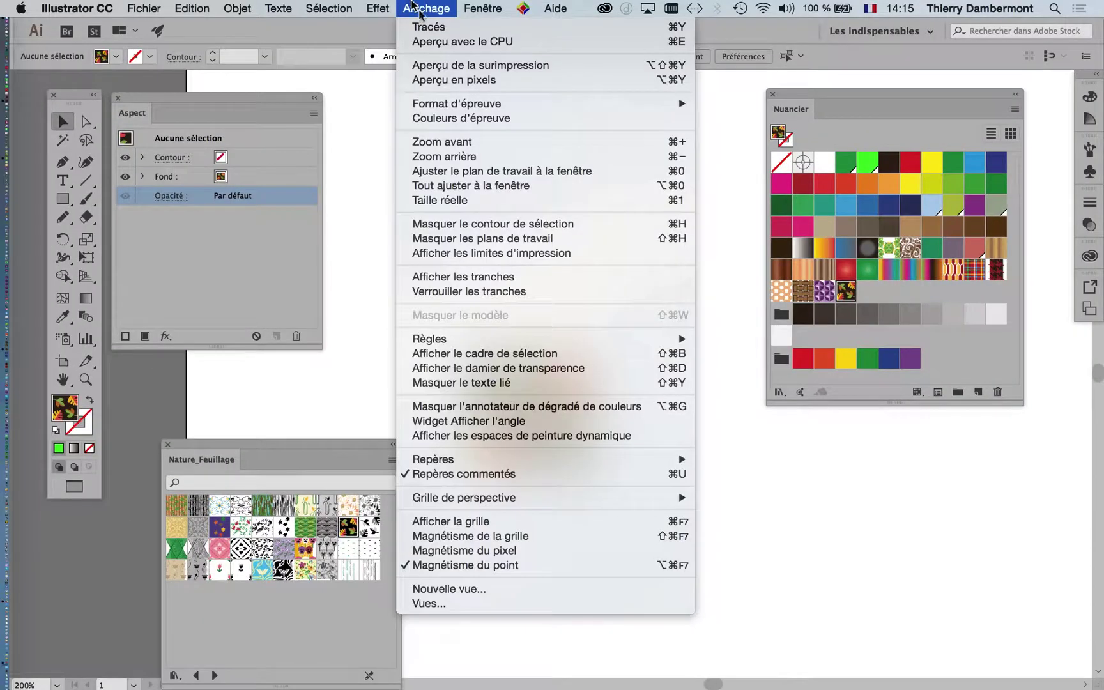
left_click(427, 27)
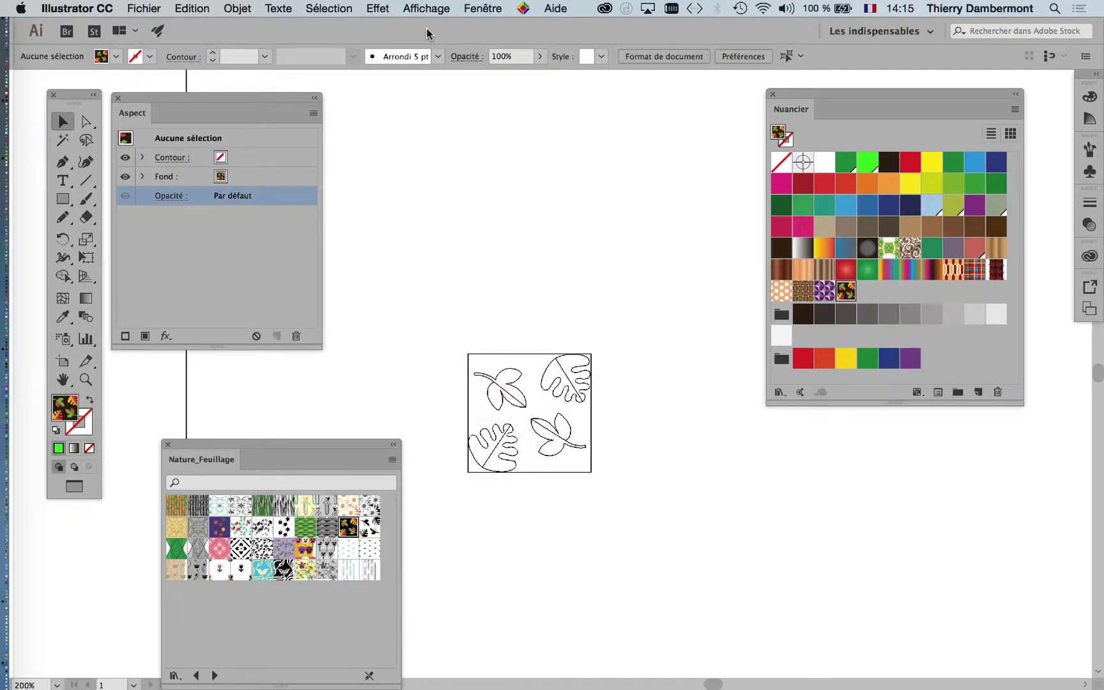
scroll(524, 422, "up", 1)
scroll(524, 415, "up", 2)
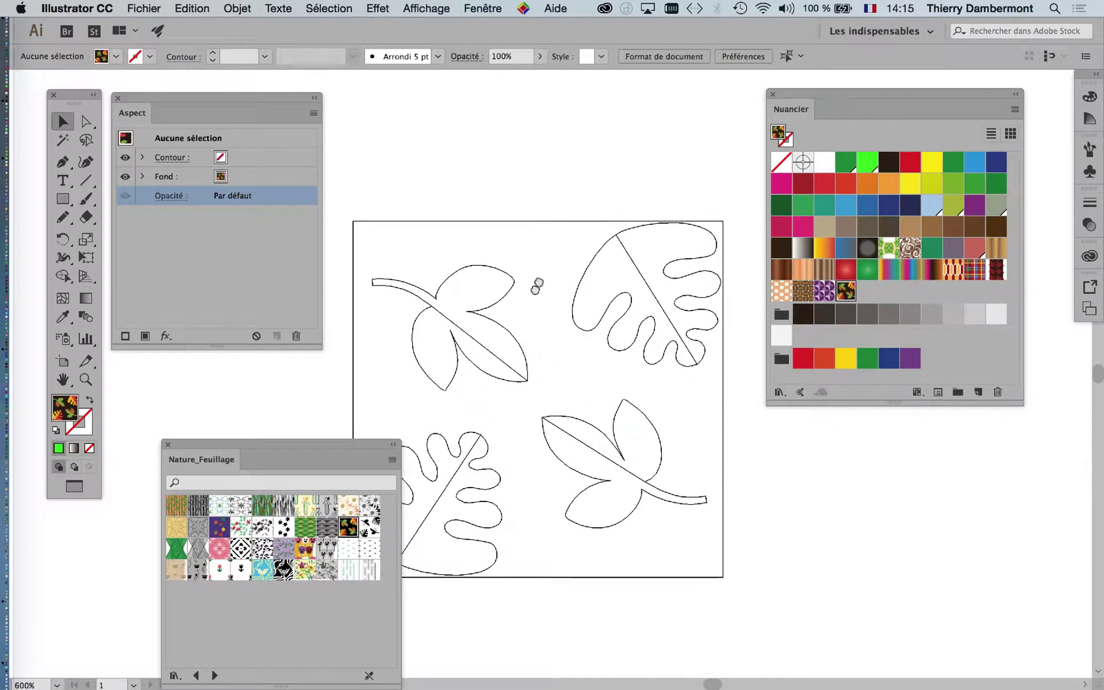
scroll(533, 281, "down", 5)
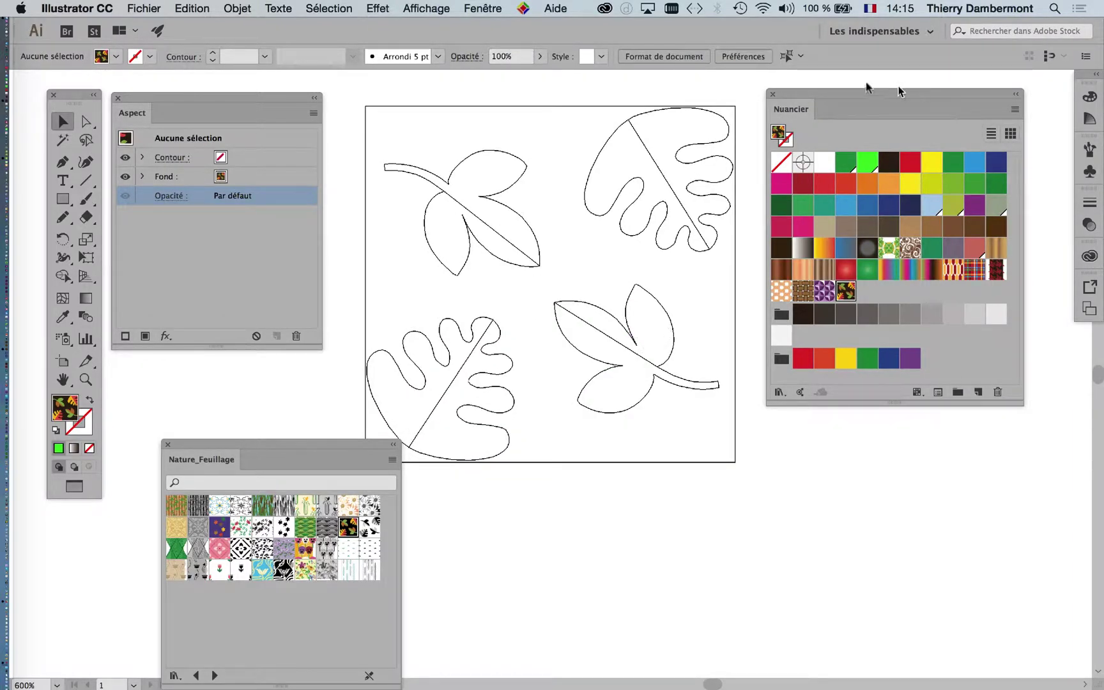
left_click_drag(829, 91, 922, 91)
scroll(771, 190, "down", 1)
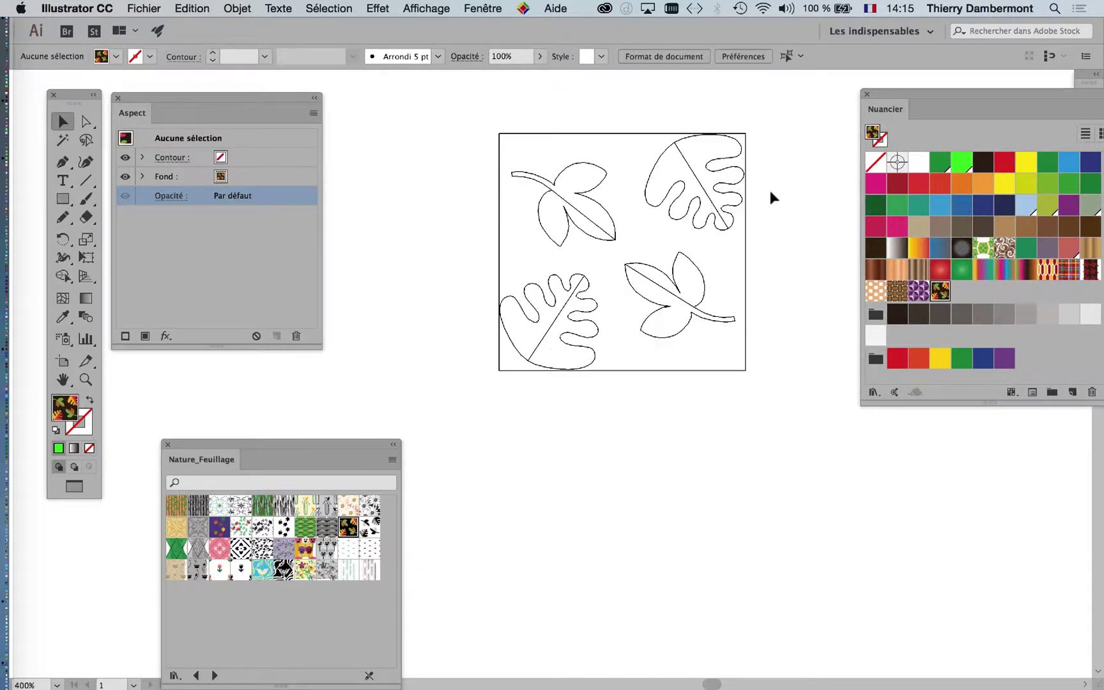
scroll(770, 192, "down", 1)
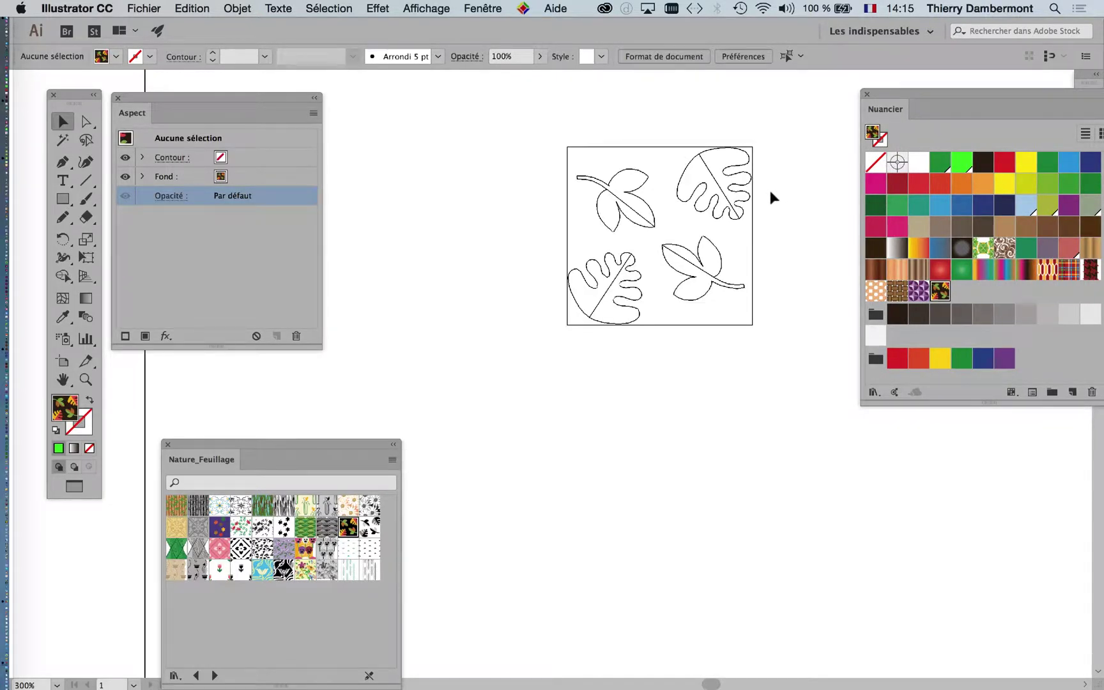
scroll(769, 187, "down", 1)
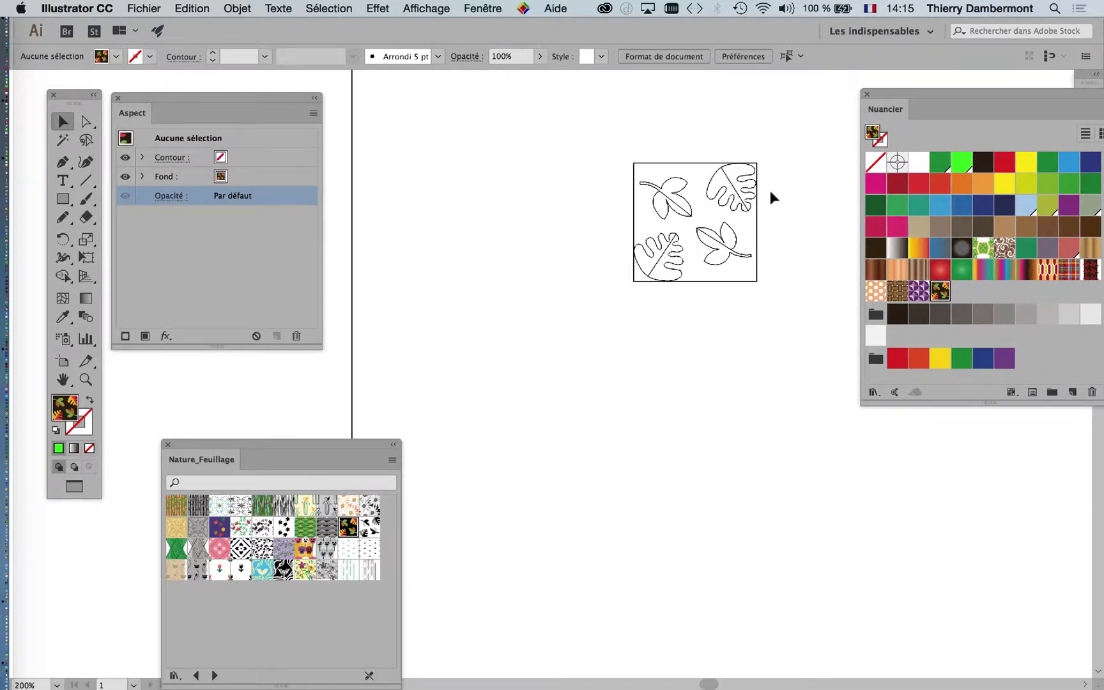
scroll(770, 190, "down", 1)
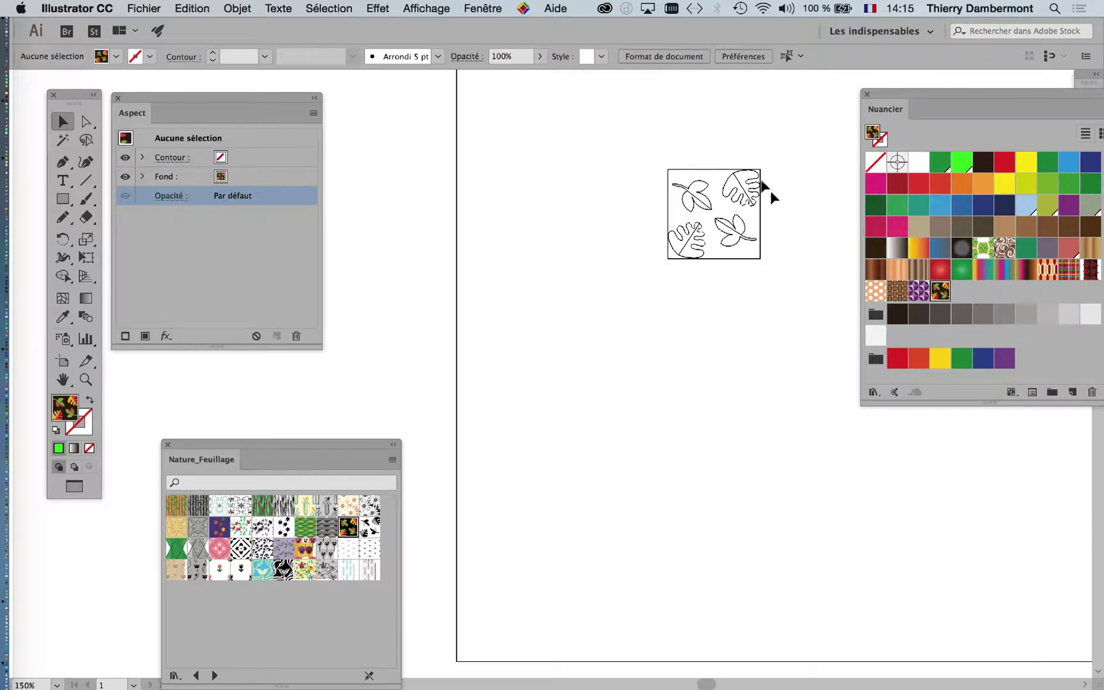
left_click(425, 9)
left_click(757, 237)
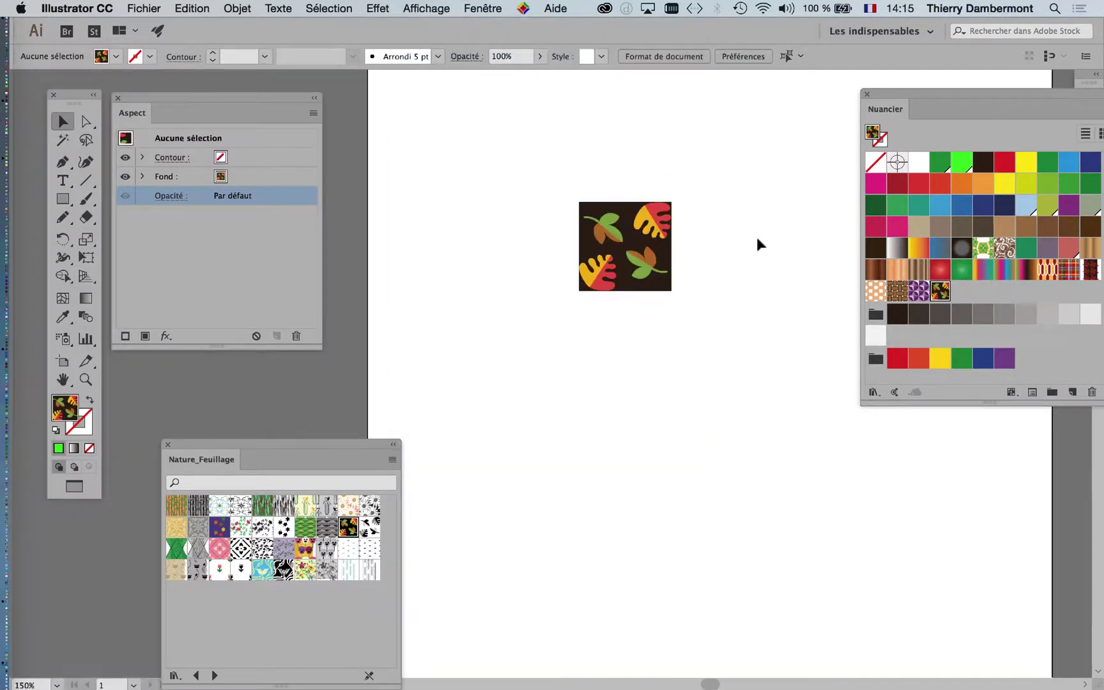
Step: Select the rectangle, move the library panel higher, and fill the rectangle with the peacock-feather pattern from the Nature_Peaux d'animaux library
scroll(756, 237, "down", 1)
left_click_drag(633, 186, 490, 265)
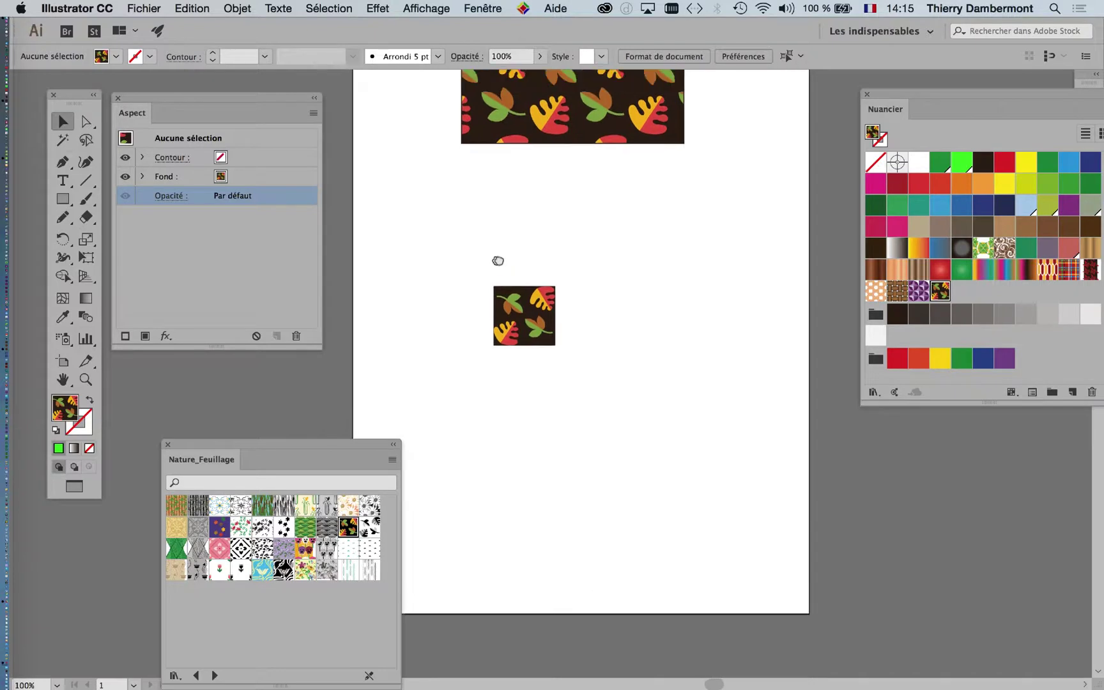
left_click(595, 114)
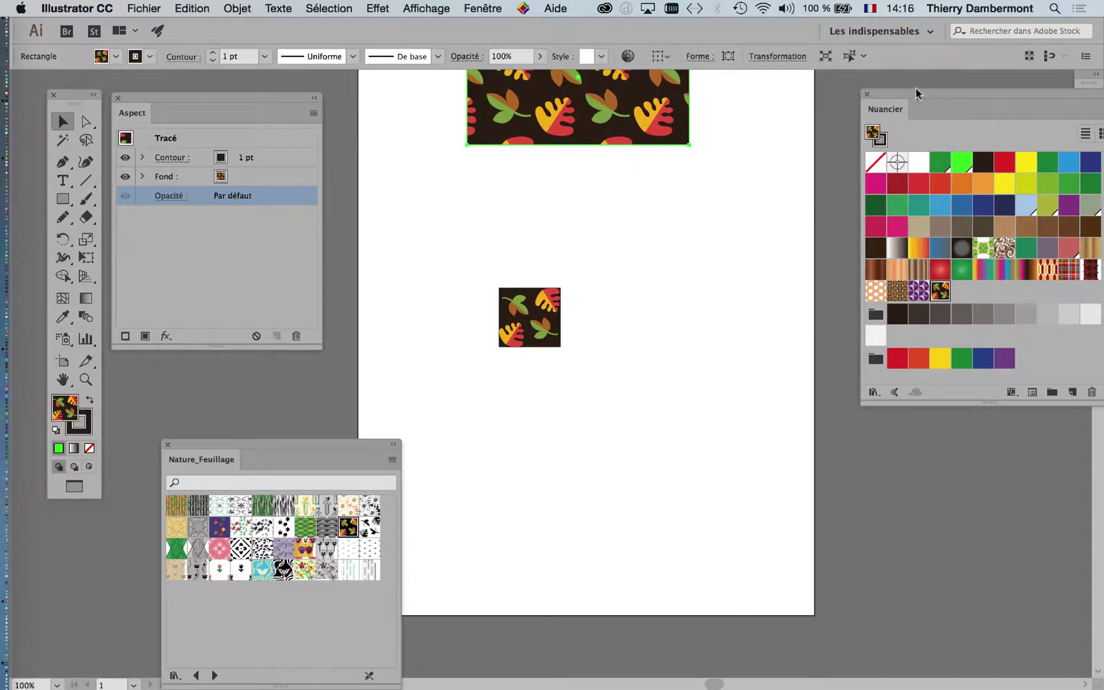
left_click_drag(214, 443, 264, 363)
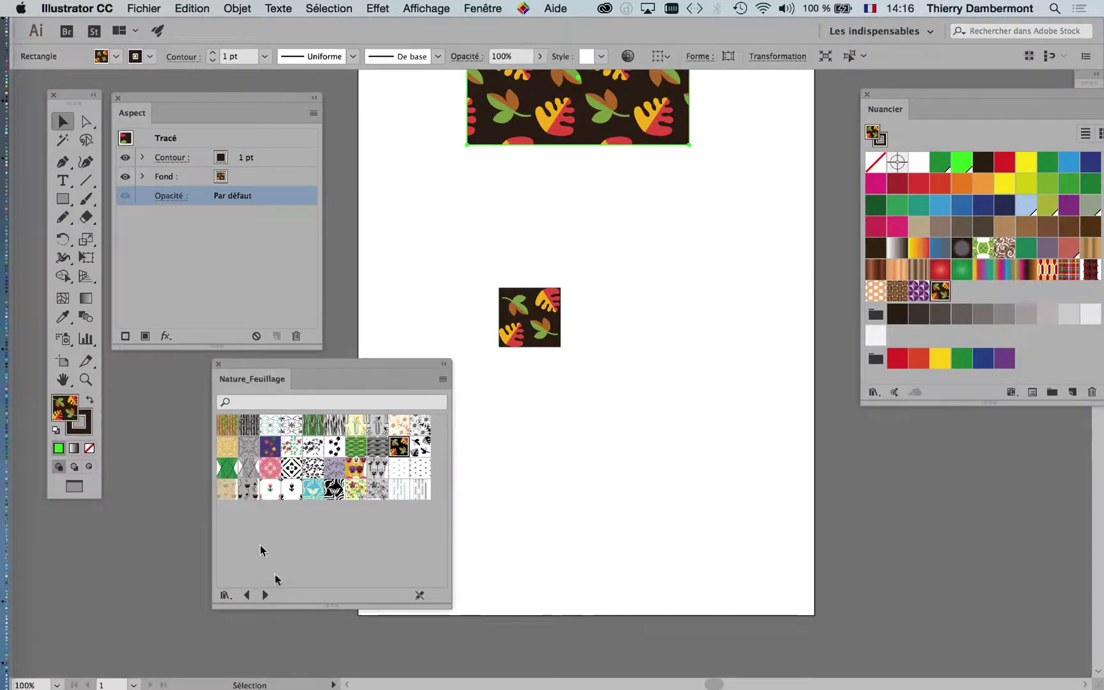
left_click(265, 595)
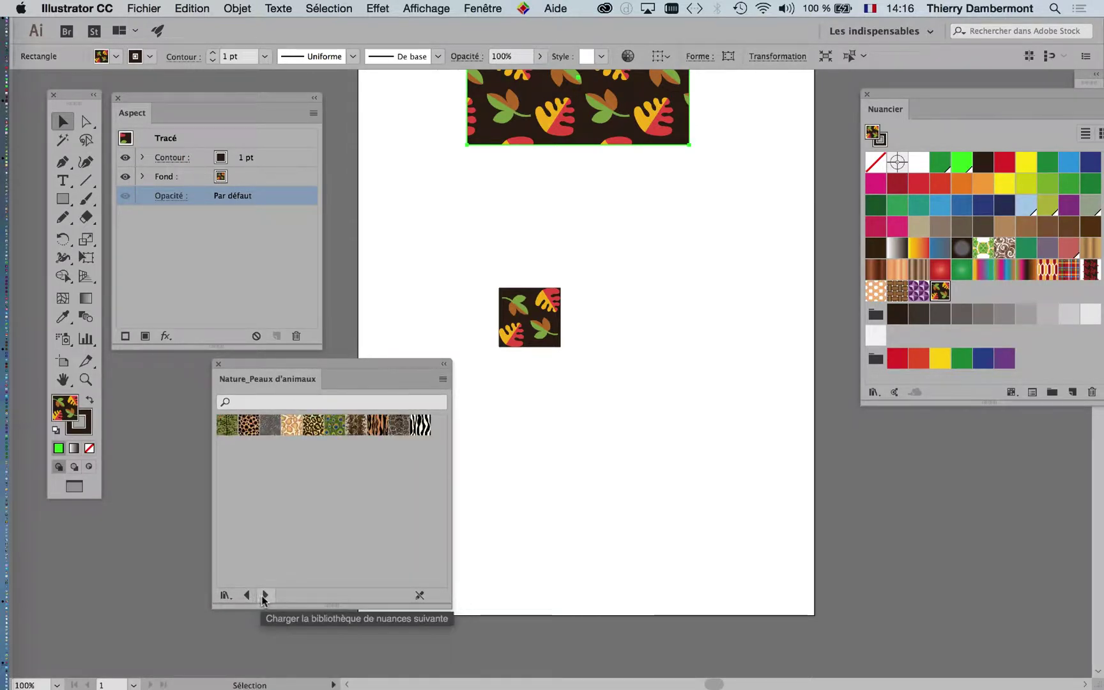
left_click(335, 425)
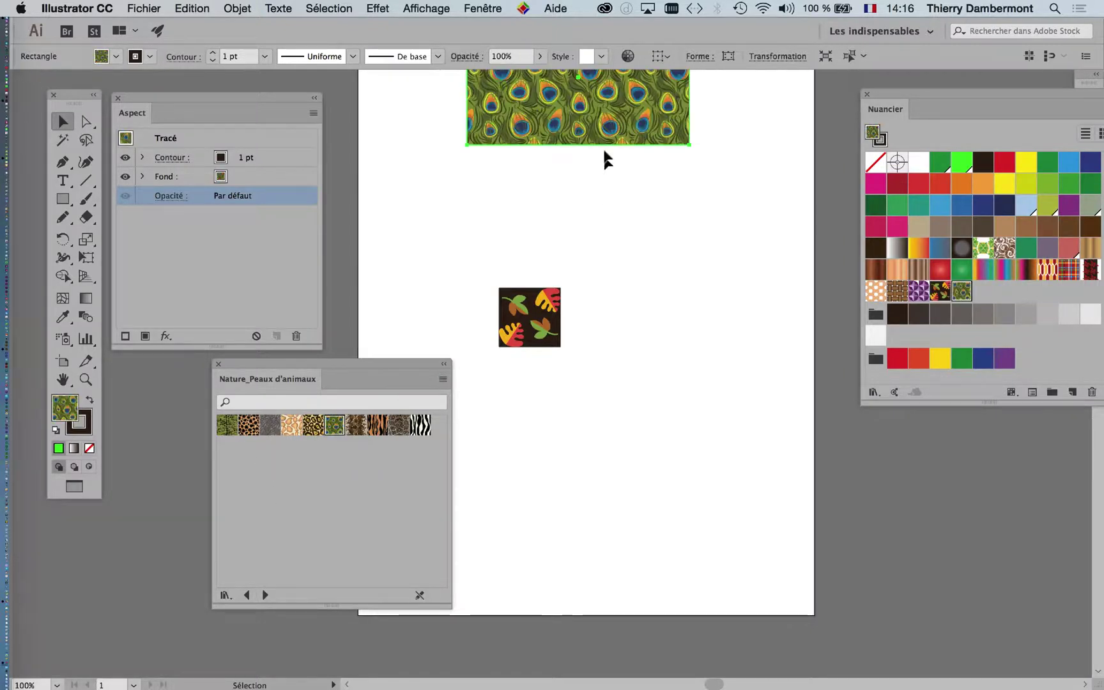
Step: Browse to the Feuillage library and back to Nature_Feuillage, and fill the rectangle with its overlapping green leaf pattern
left_click(264, 594)
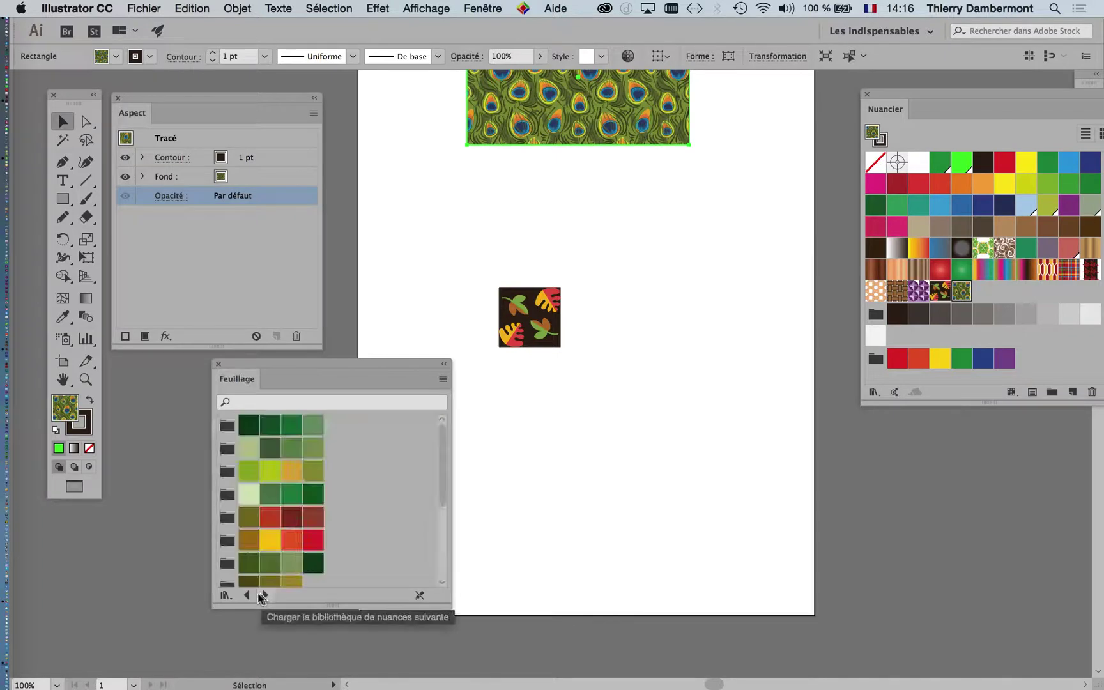
left_click(248, 595)
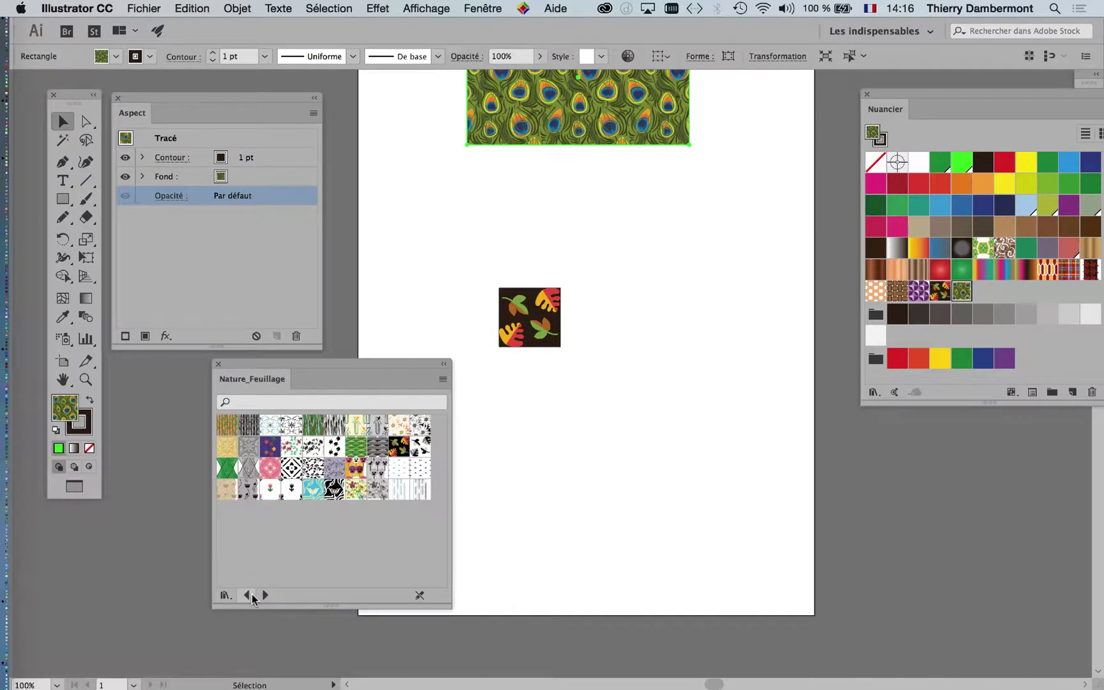
left_click(358, 448)
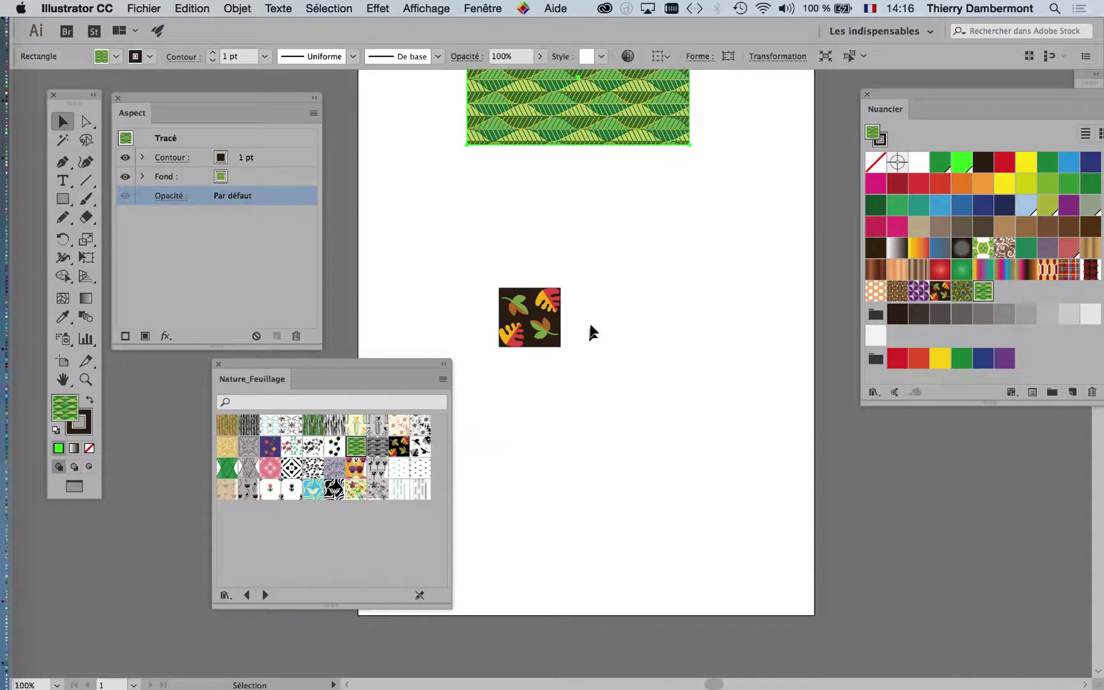
scroll(589, 318, "up", 5)
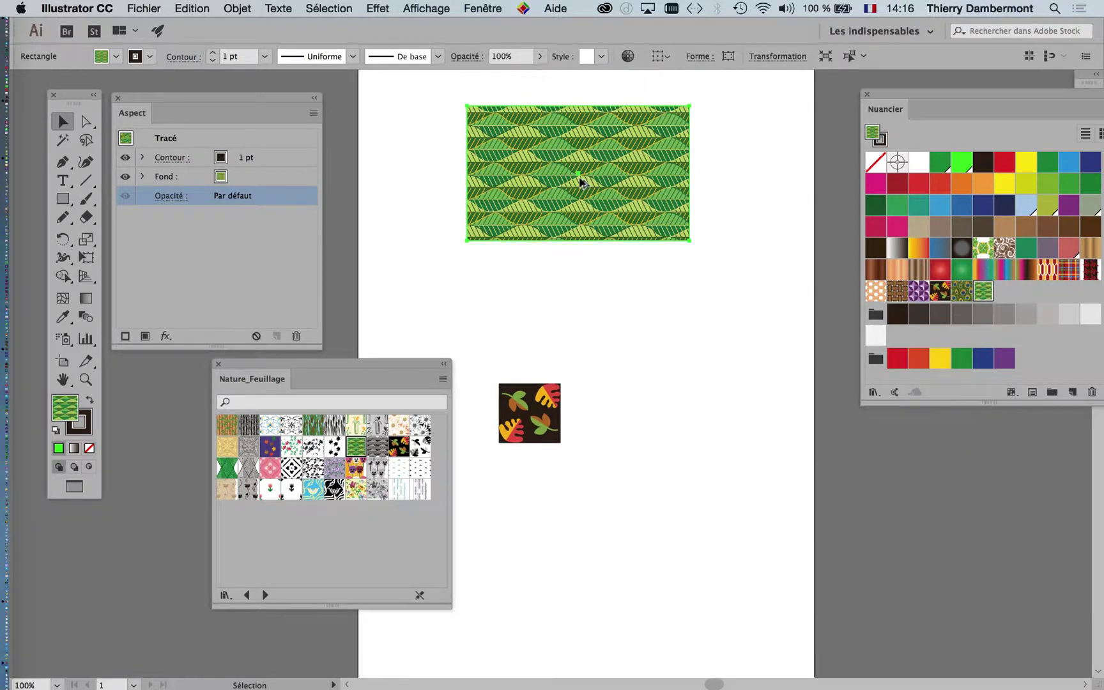
Step: Place the overlapping green leaf swatch's source artwork below the rectangle, and shift it about 22 mm left and 6 mm down
scroll(580, 179, "up", 2)
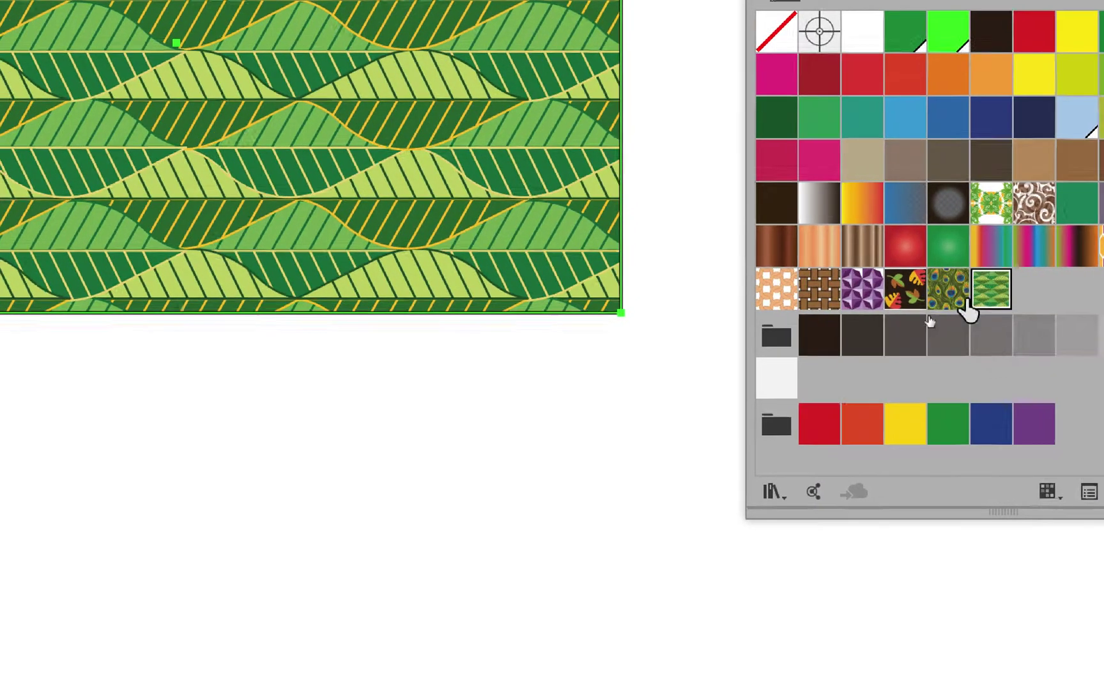
left_click_drag(967, 301, 652, 434)
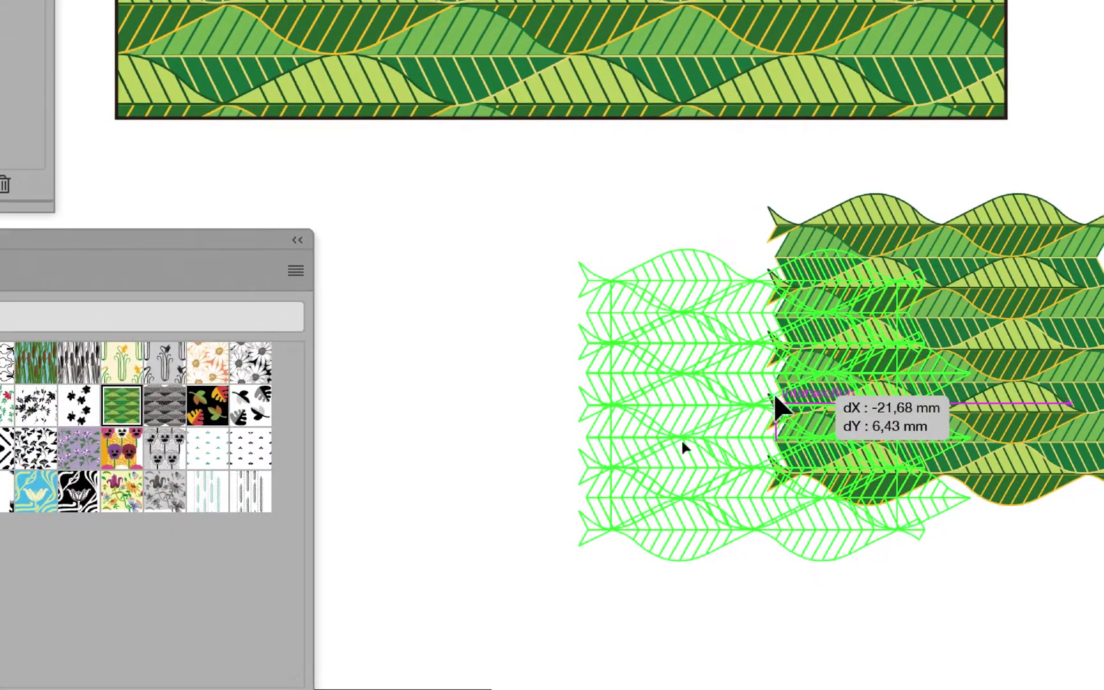
left_click_drag(774, 393, 775, 393)
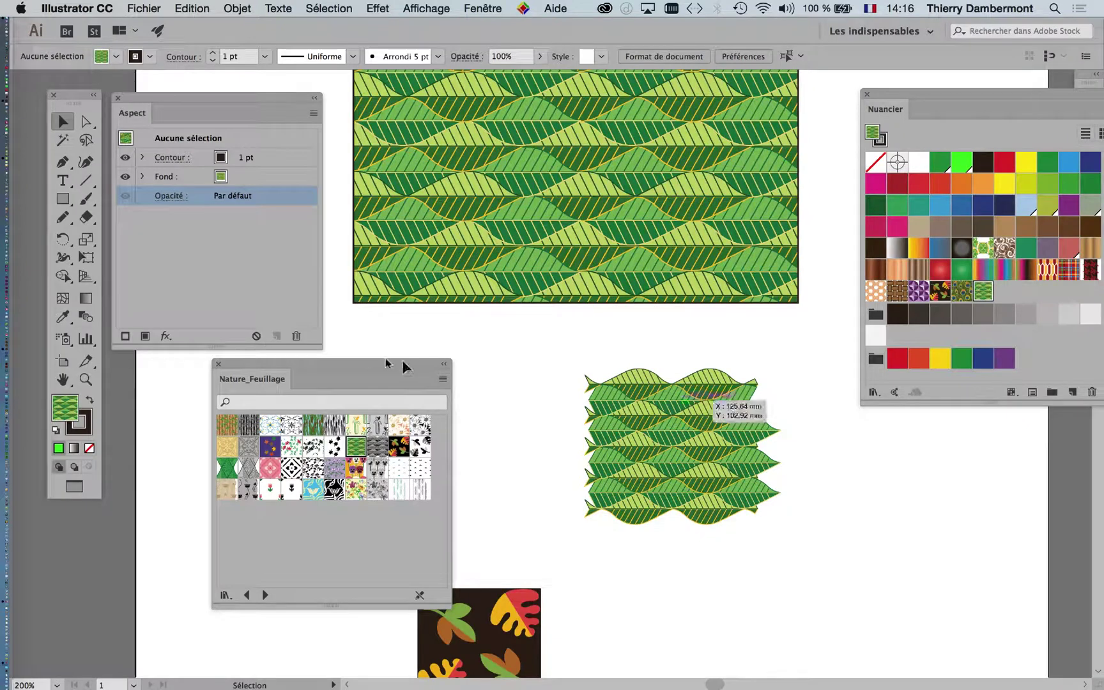
Step: Move the Nature_Feuillage panel aside and delete the dark tile with multicoloured leaves from the artboard
left_click_drag(365, 363, 225, 402)
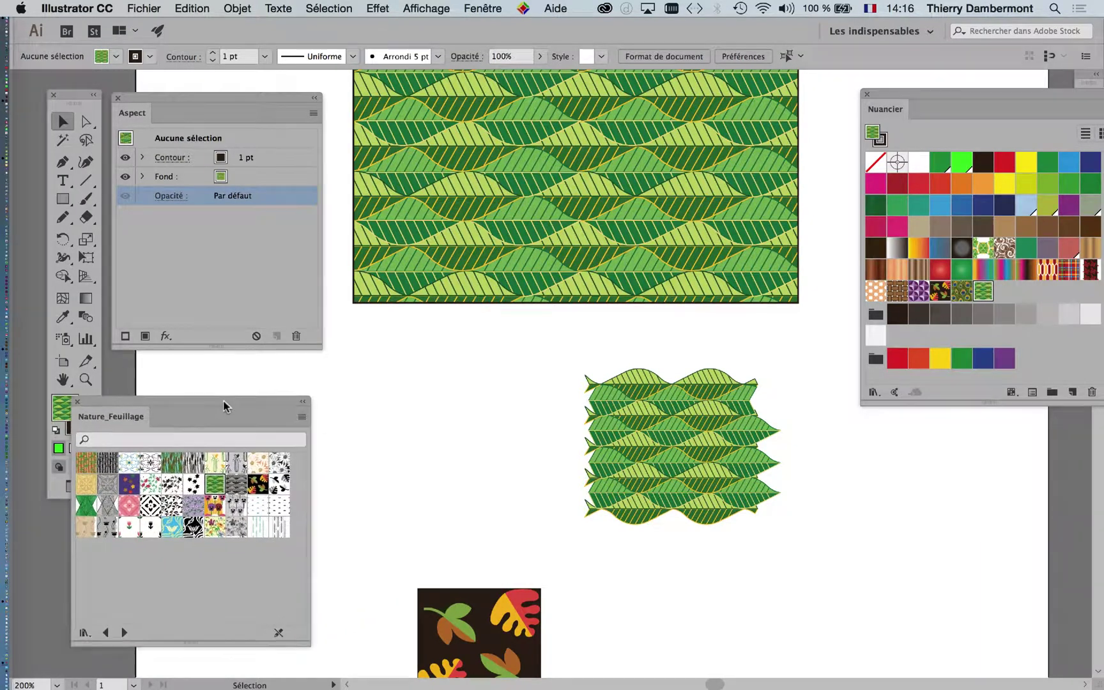
scroll(465, 516, "down", 3)
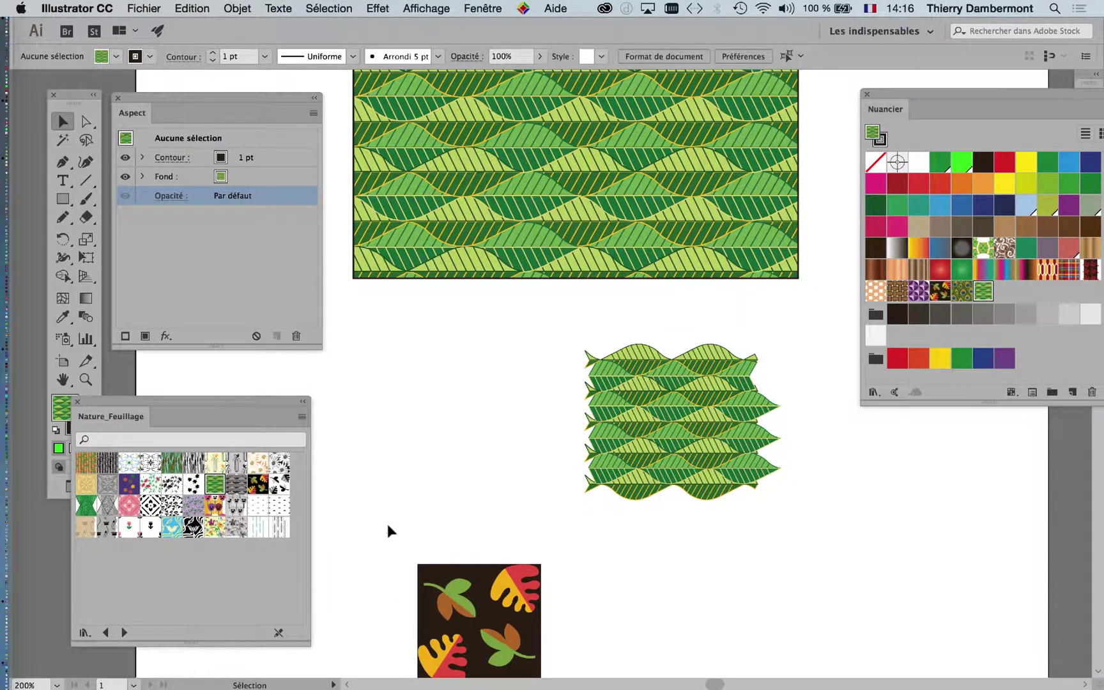
scroll(389, 525, "down", 5)
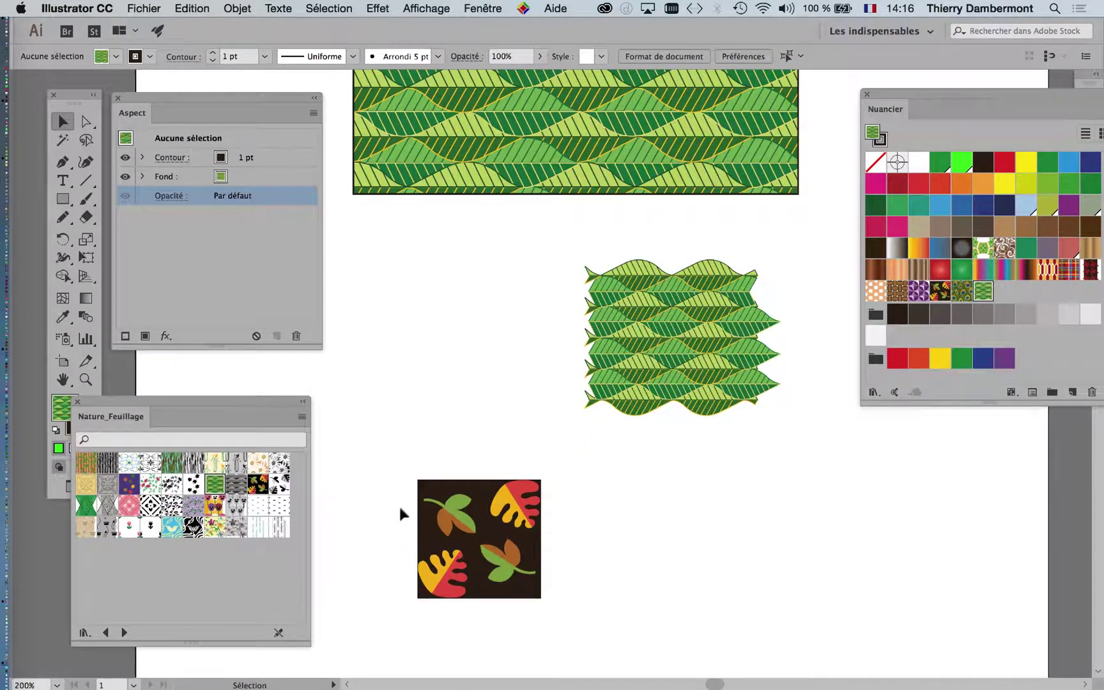
scroll(401, 510, "down", 4)
left_click_drag(382, 384, 603, 530)
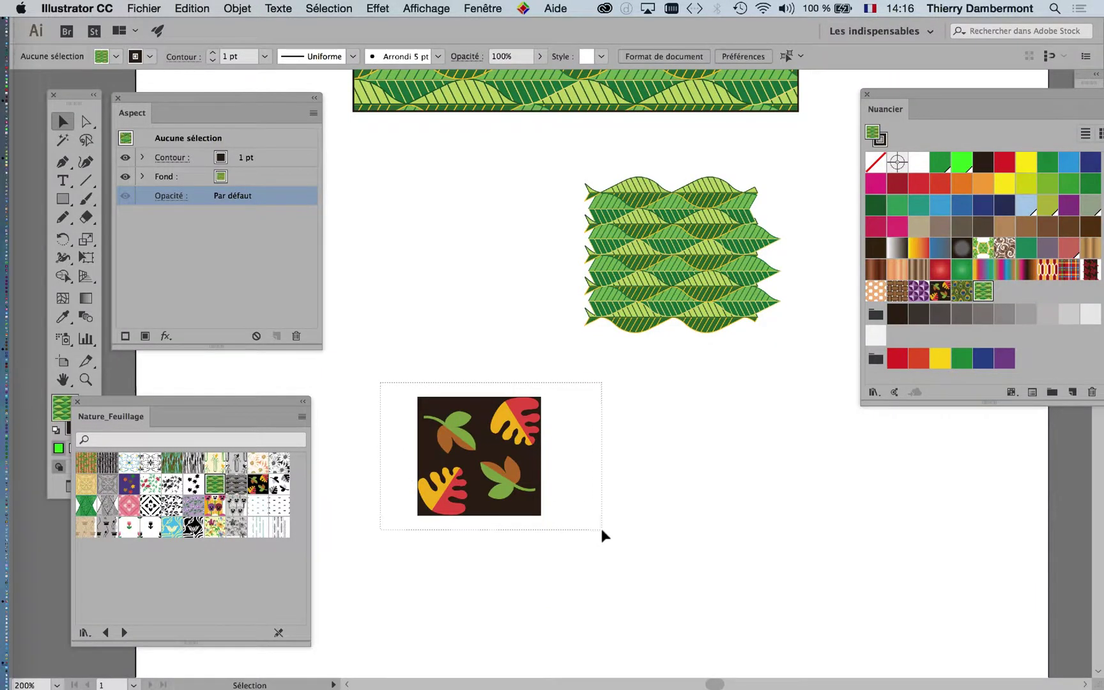
key("Delete")
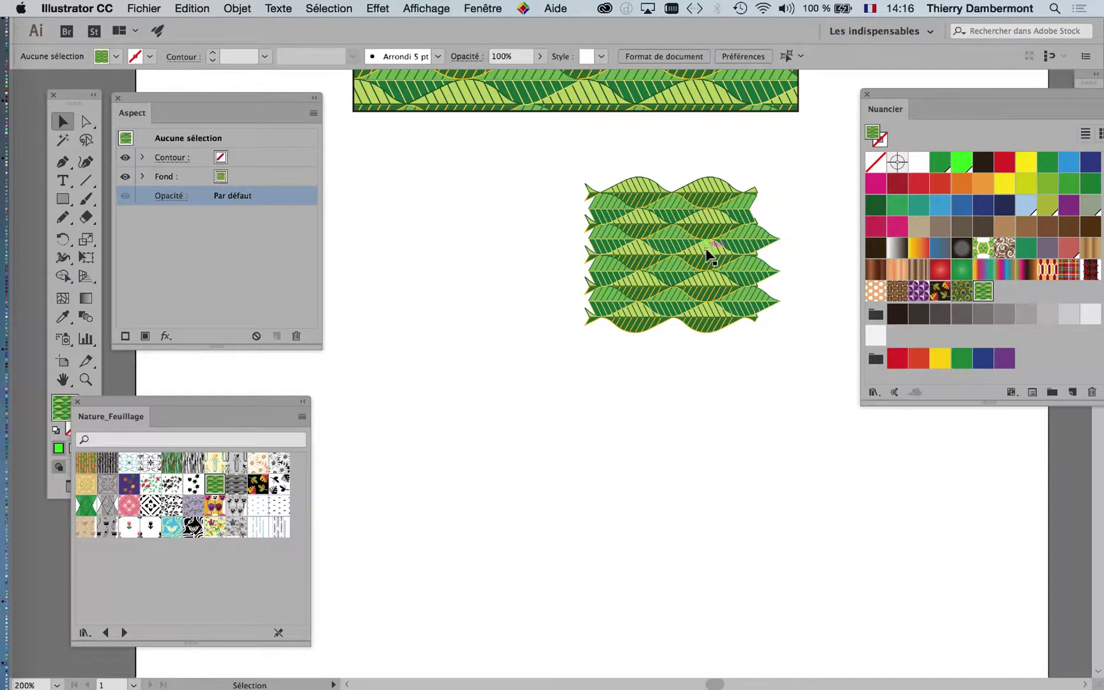
Step: Display the overlapping leaf artwork in Tracés outline view, with the Aspect panel moved below it
scroll(705, 252, "up", 1)
scroll(594, 360, "up", 3)
scroll(594, 360, "right", 3)
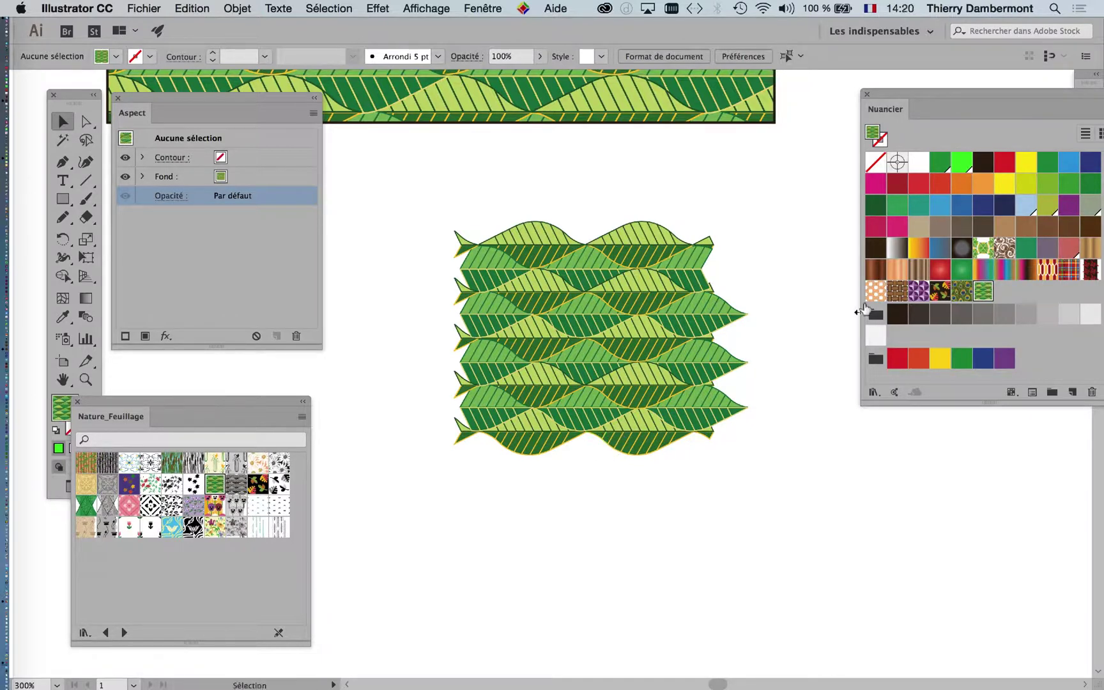
left_click(429, 8)
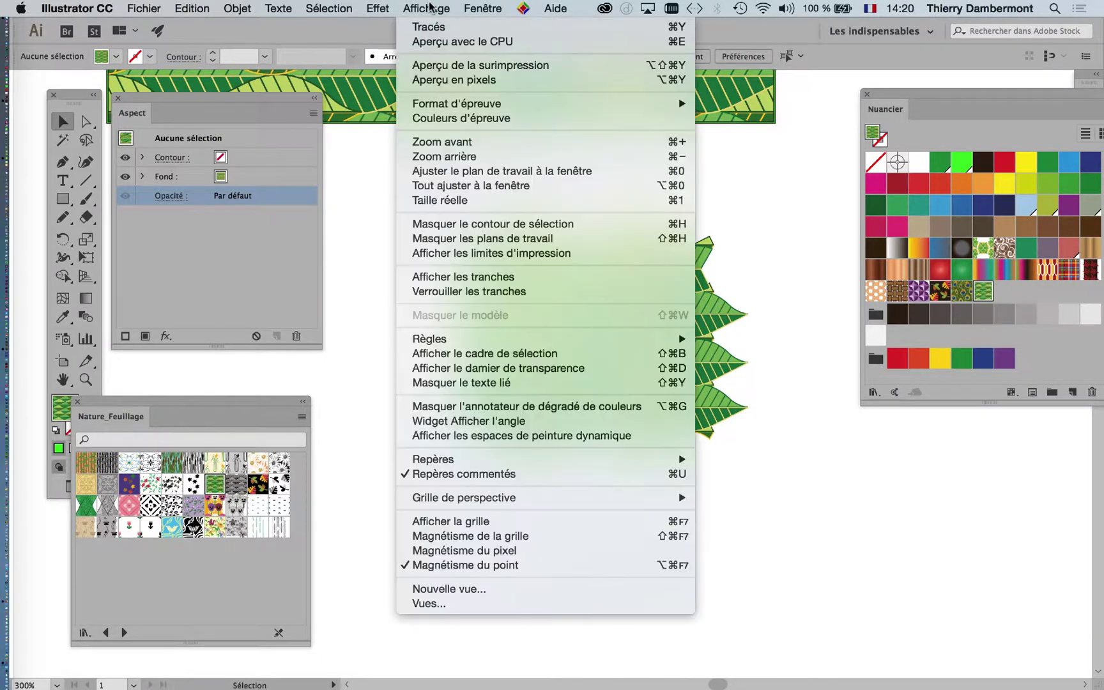
left_click(433, 27)
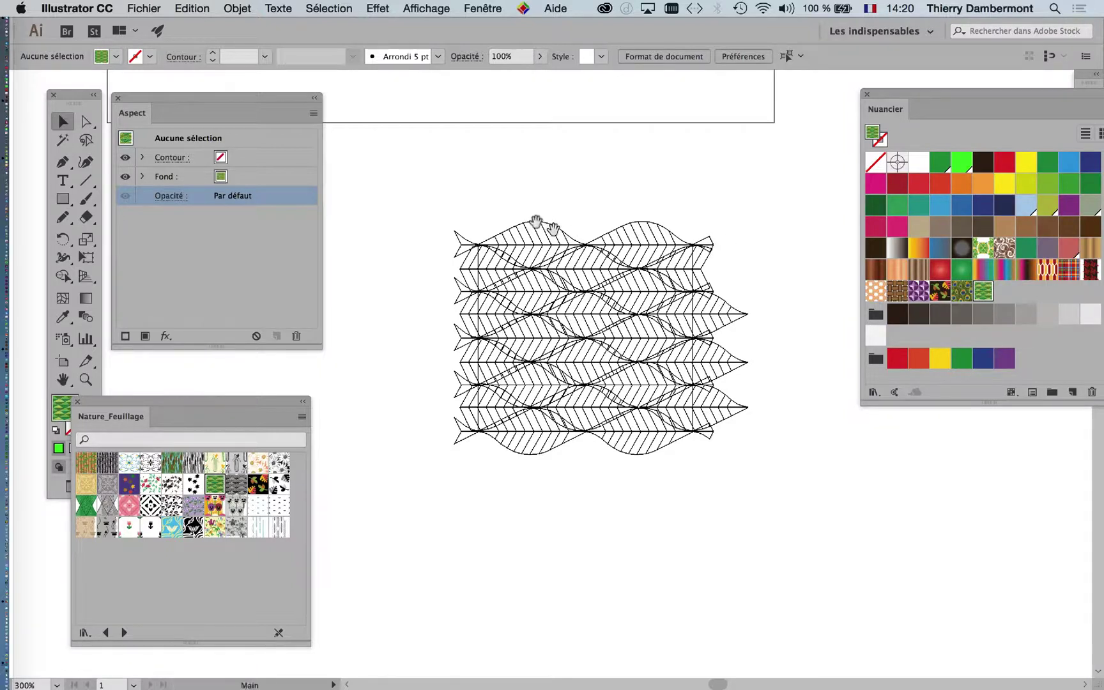
key("space")
left_click_drag(535, 221, 421, 194)
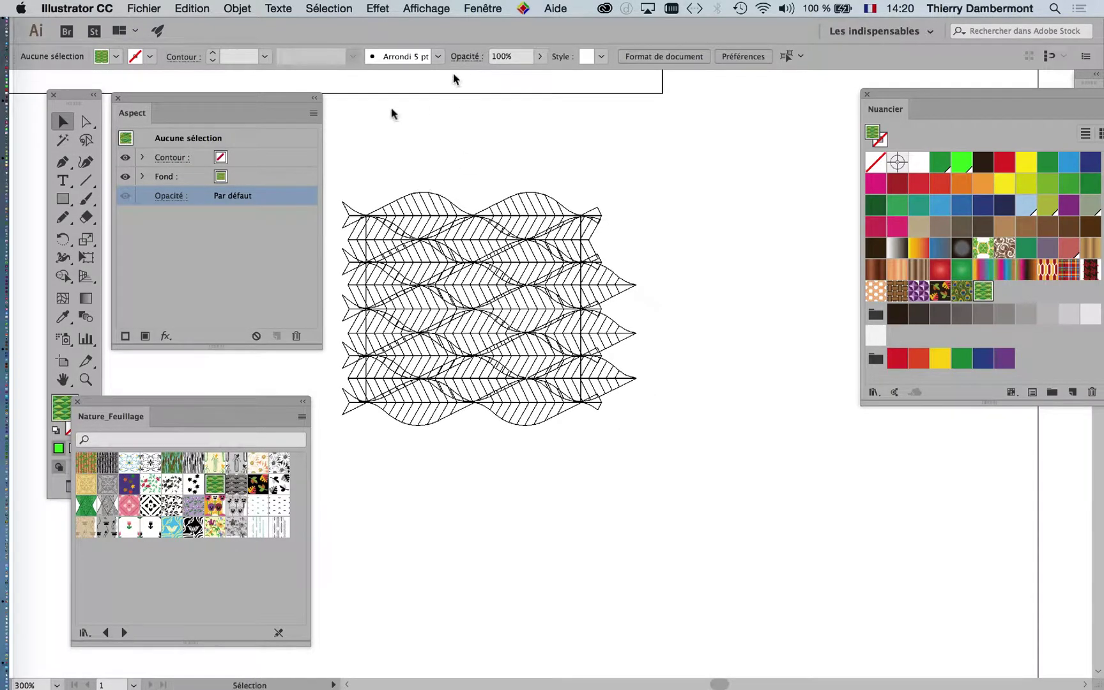
left_click_drag(200, 107, 467, 495)
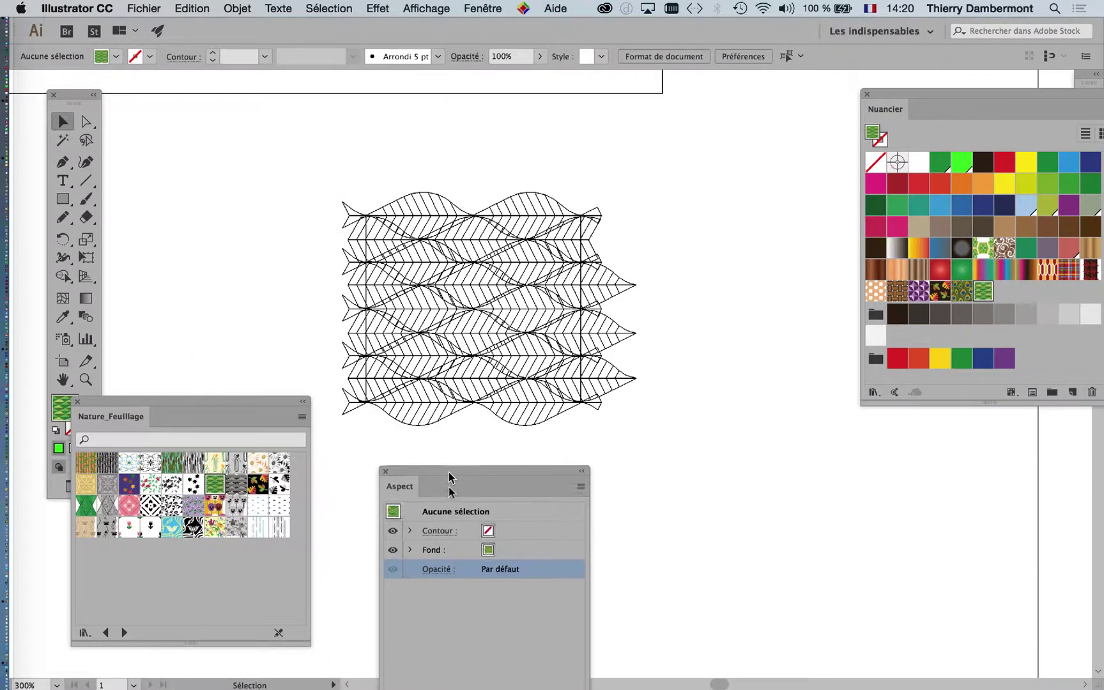
key("space")
left_click_drag(425, 289, 350, 244)
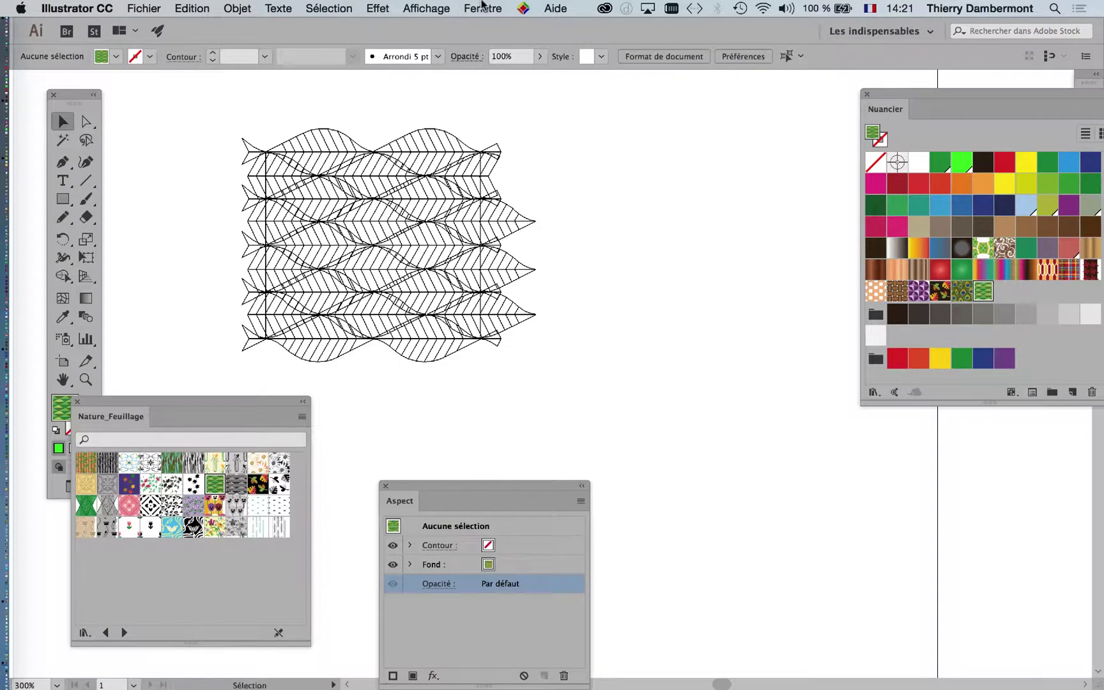
Step: Show the Calques panel beside the leaf artwork, expand Calque 3, and enlarge the panel to fit its contents
left_click(483, 7)
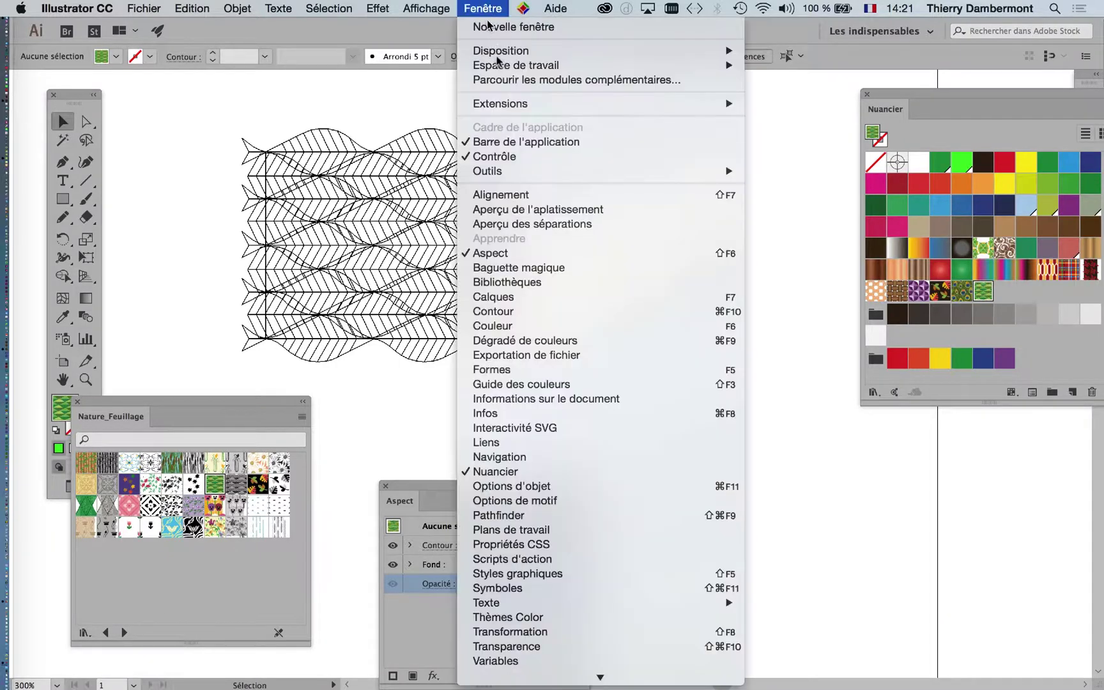
left_click(529, 299)
left_click_drag(816, 116, 627, 108)
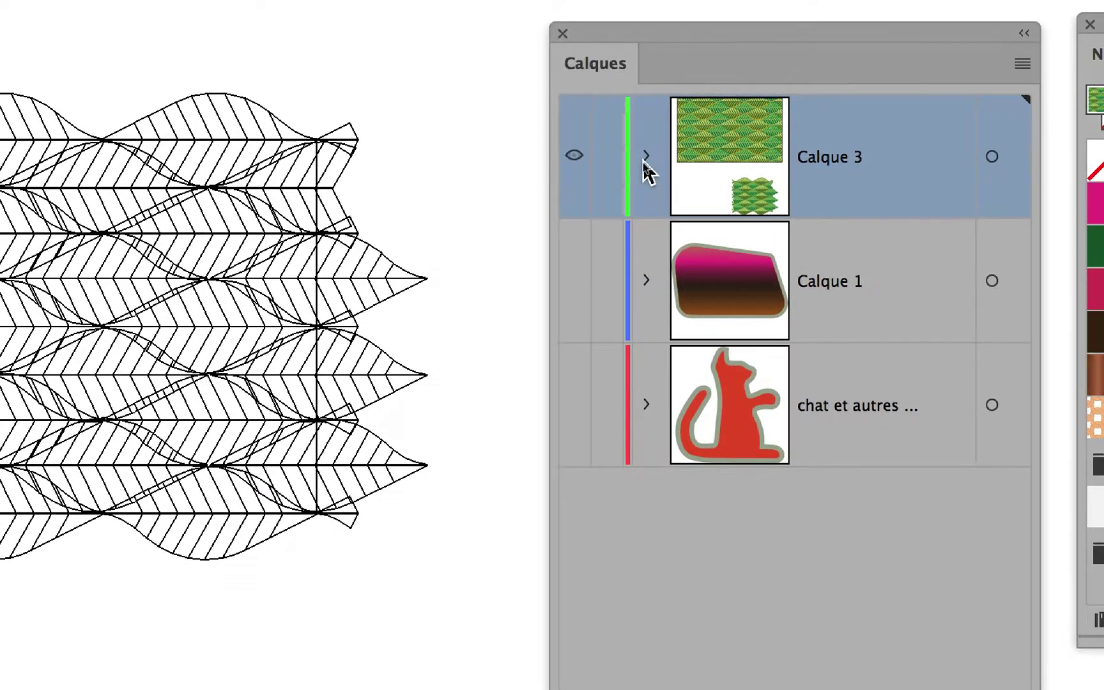
left_click(644, 159)
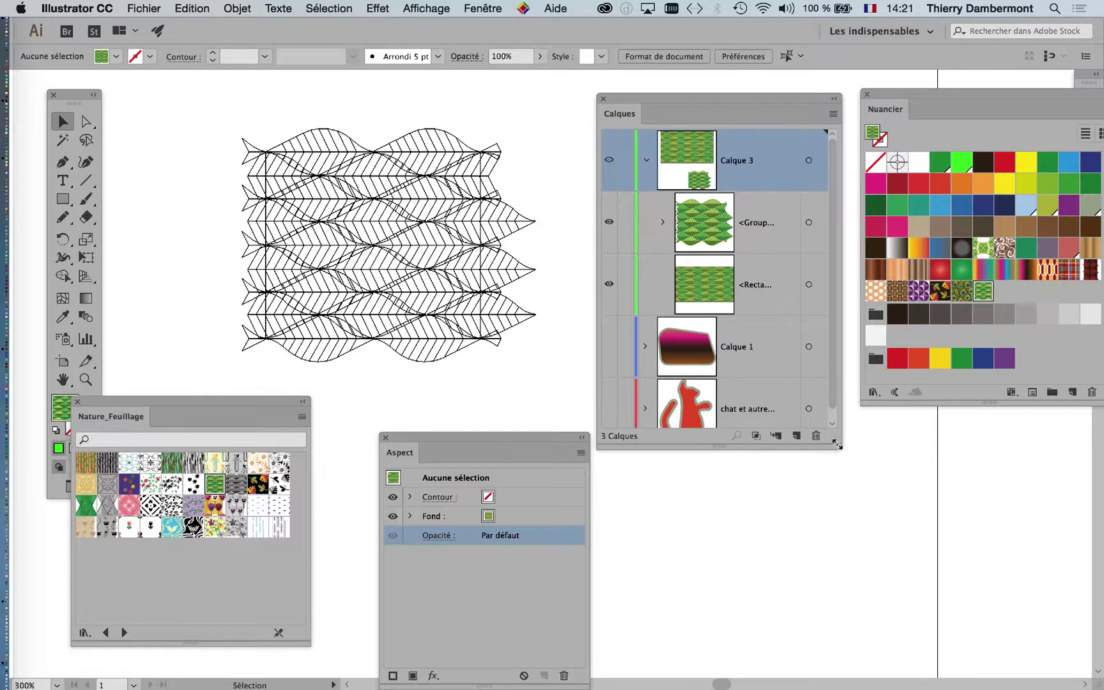
left_click_drag(837, 444, 860, 507)
scroll(425, 297, "down", 3)
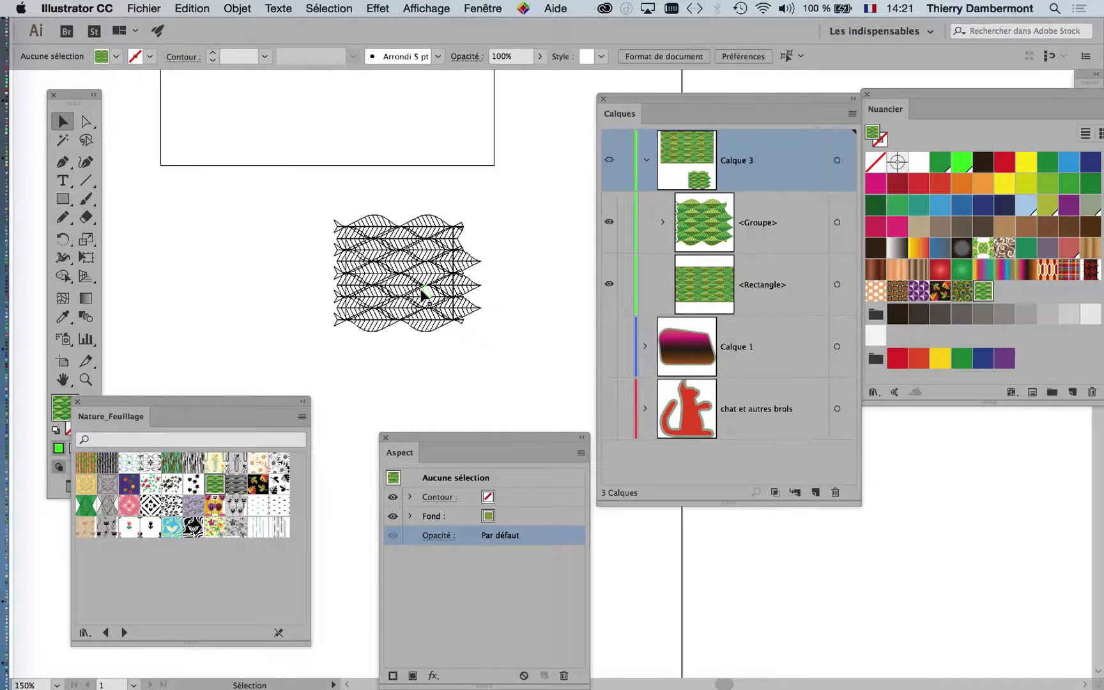
scroll(426, 295, "down", 2)
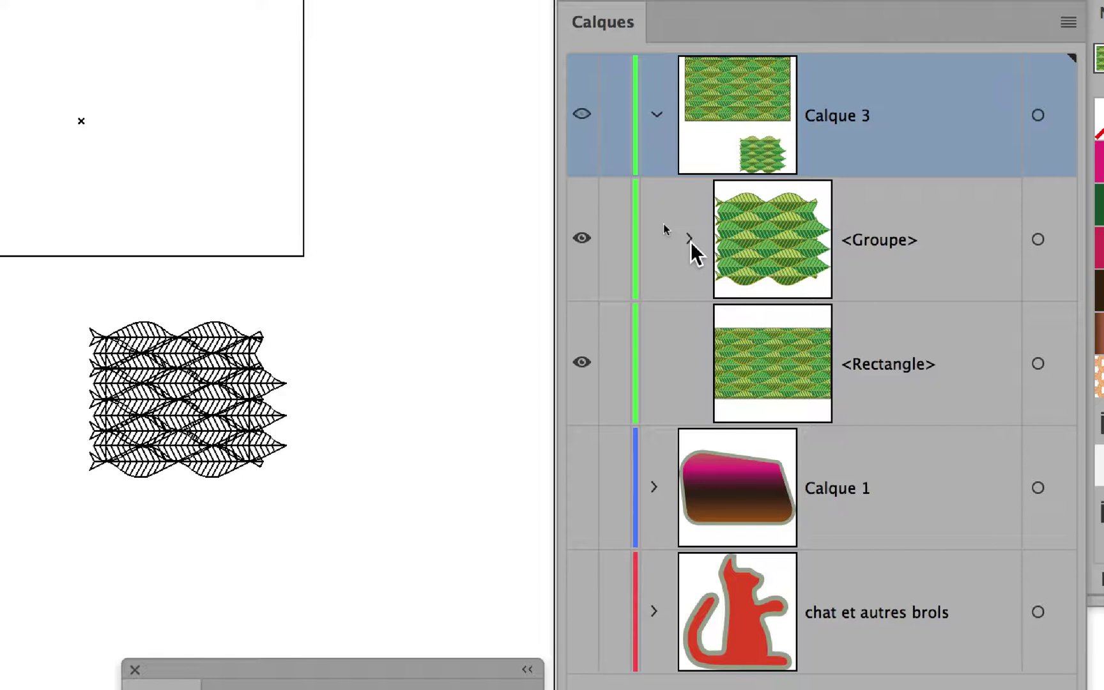
Step: Expand the leaf artwork's group under Calque 3 and look through its subgroups down to the lowest path
left_click(690, 240)
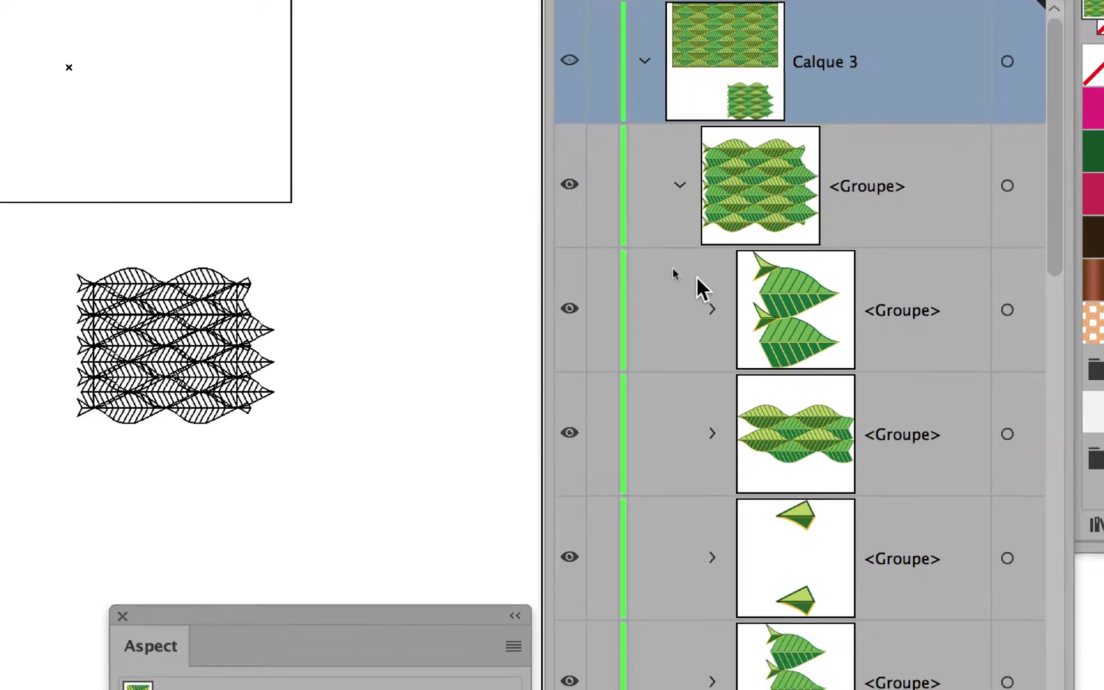
scroll(699, 281, "down", 1)
scroll(699, 283, "down", 5)
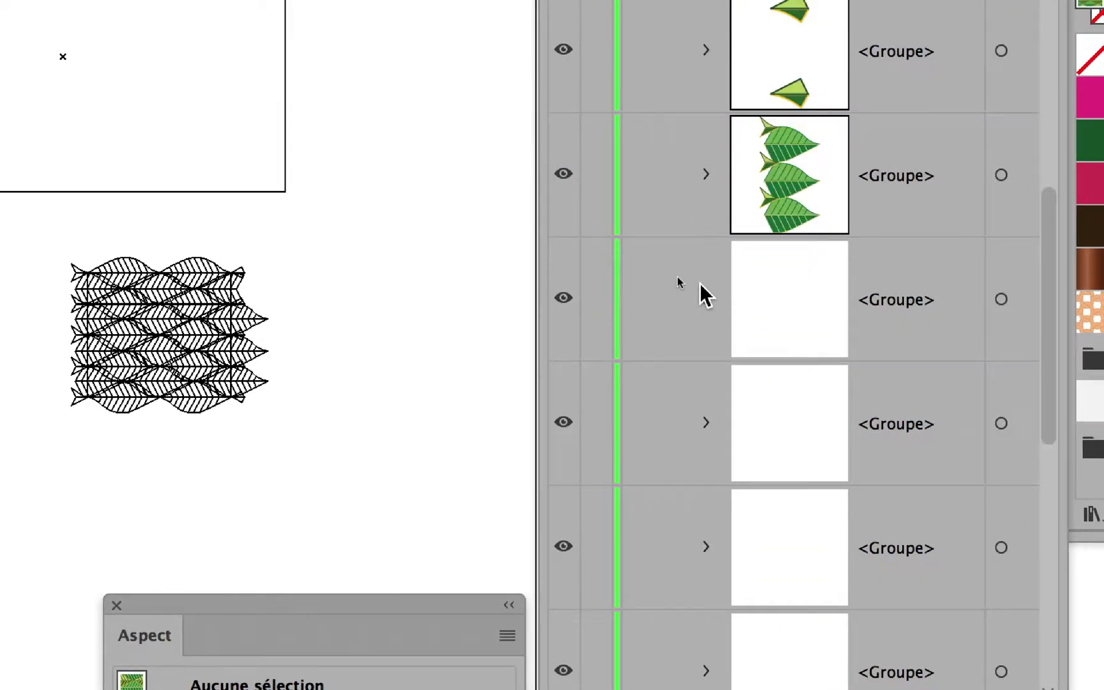
scroll(700, 284, "down", 3)
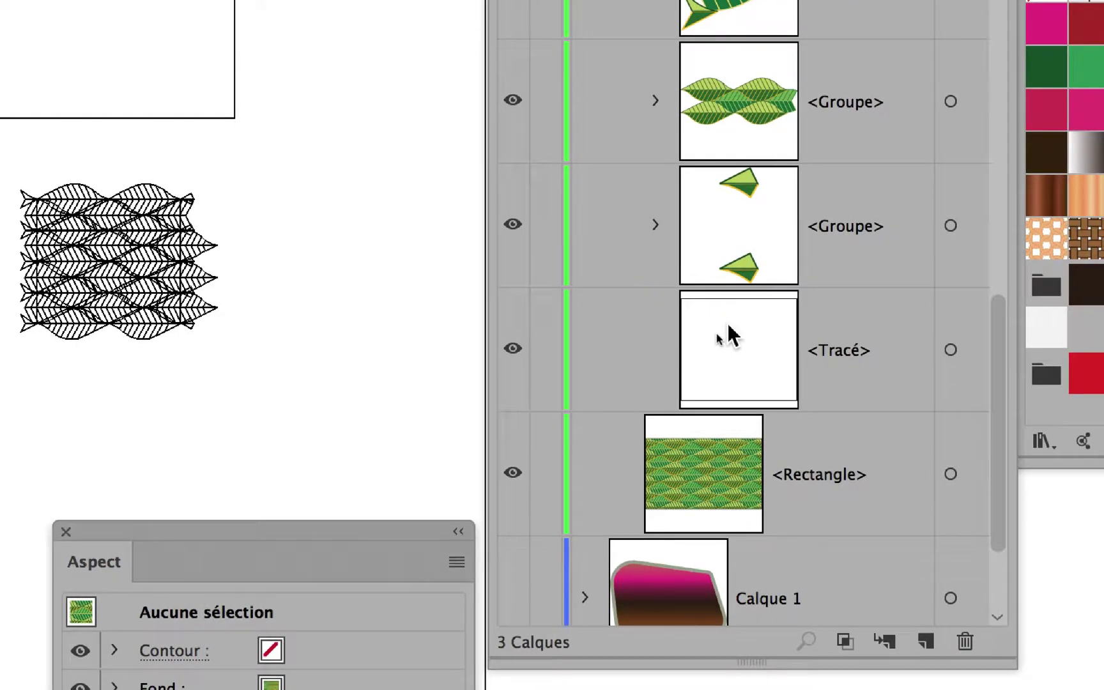
Step: Select the Tracé at the bottom of the leaf group to examine its outline and appearance, moving the Nature_Feuillage panel clear
scroll(168, 272, "up", 2)
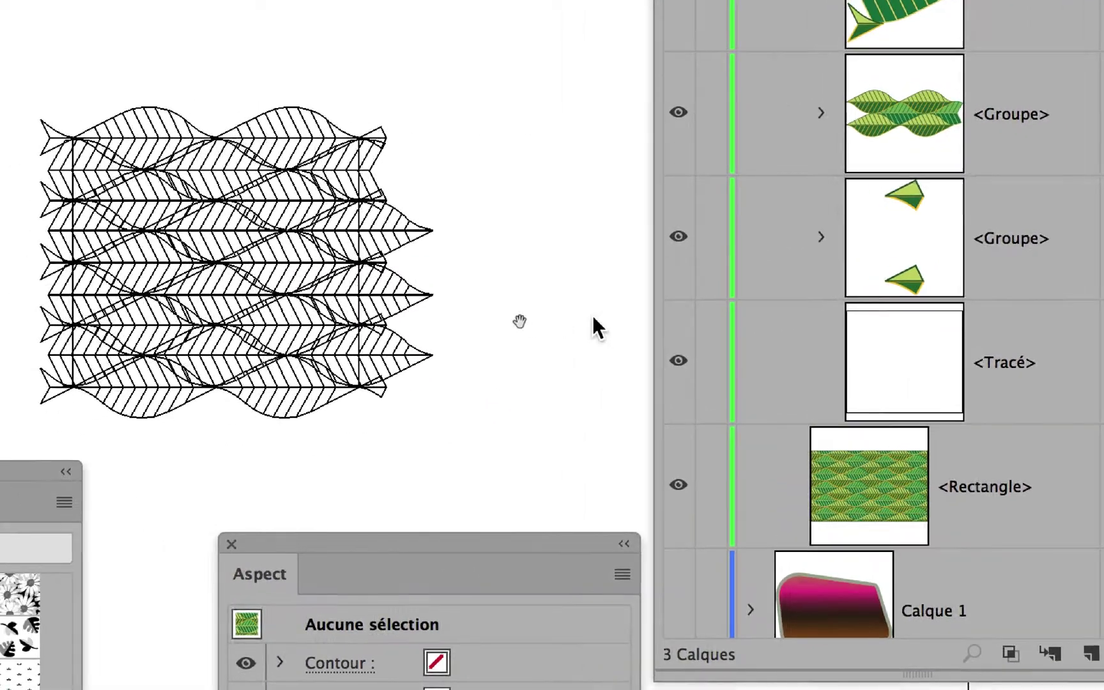
left_click_drag(330, 307, 422, 320)
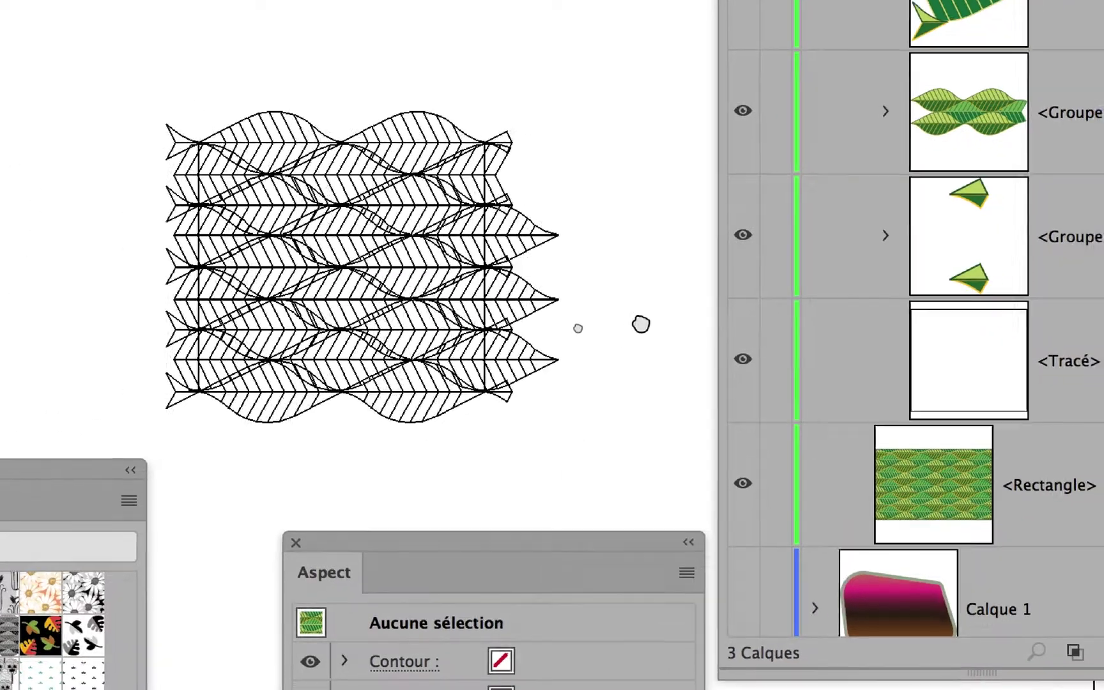
left_click_drag(641, 324, 709, 315)
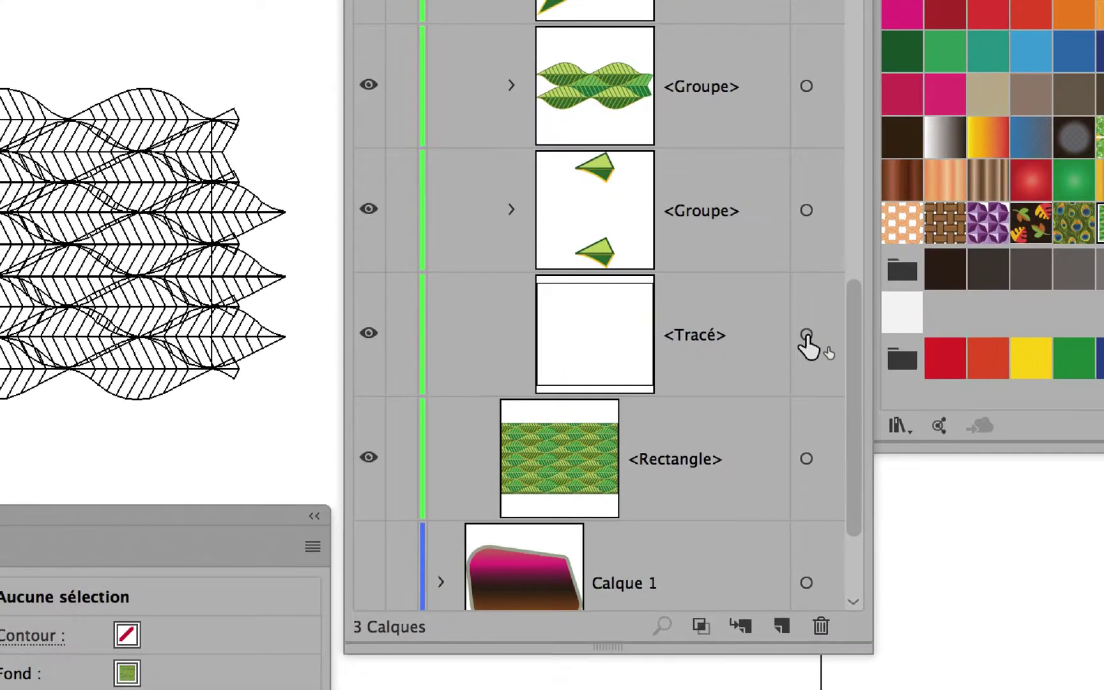
left_click(806, 334)
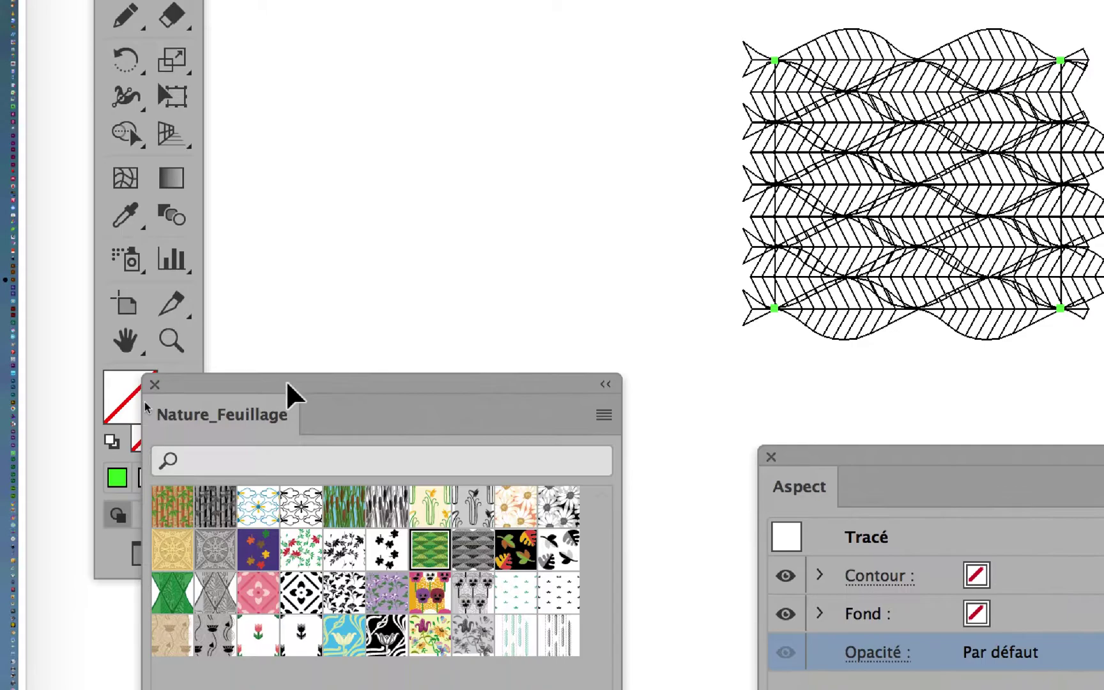
left_click_drag(286, 380, 405, 395)
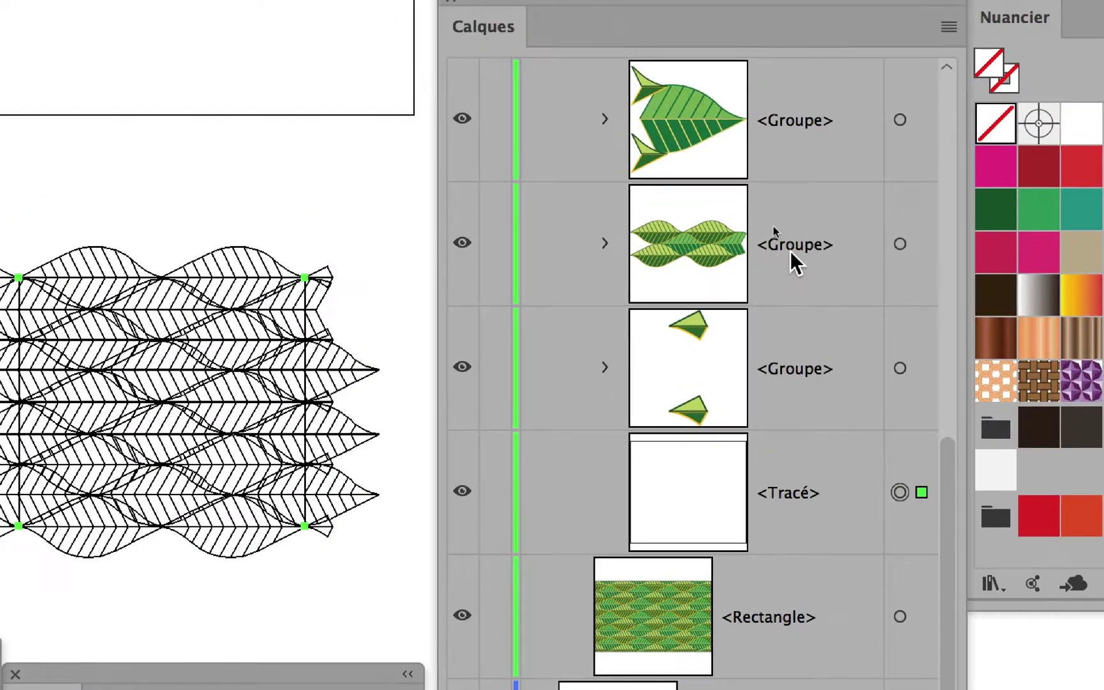
Step: Highlight the lower leaf subgroups above the Tracé one after another to review the stacking of the tile's elements
left_click(788, 198)
left_click(782, 272)
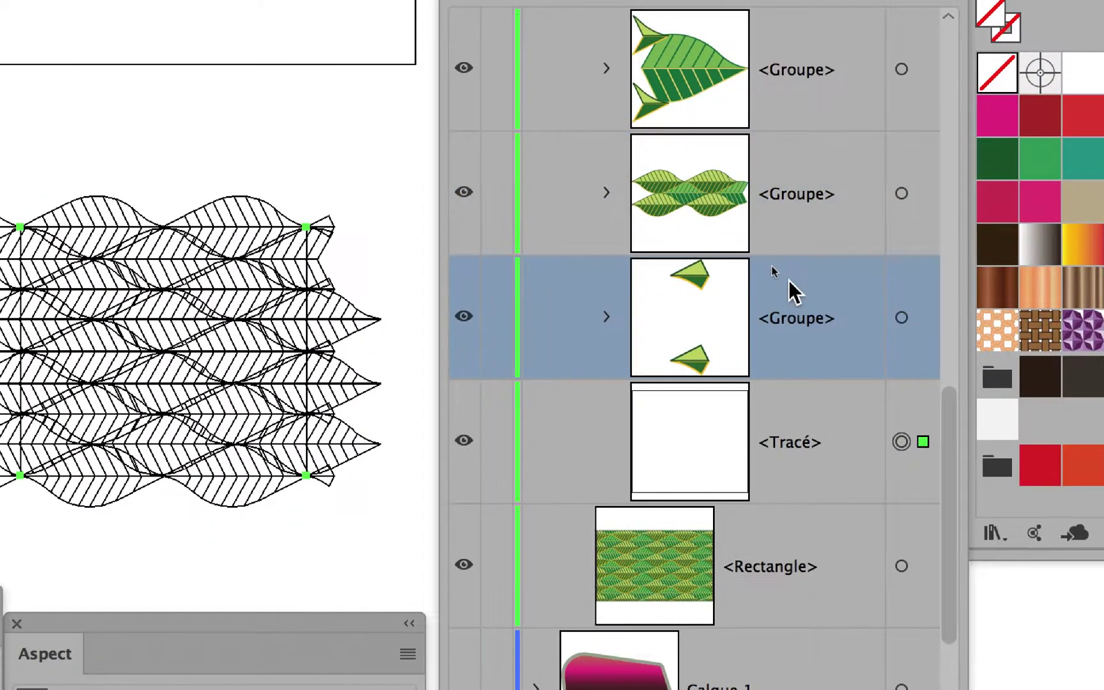
left_click(788, 230)
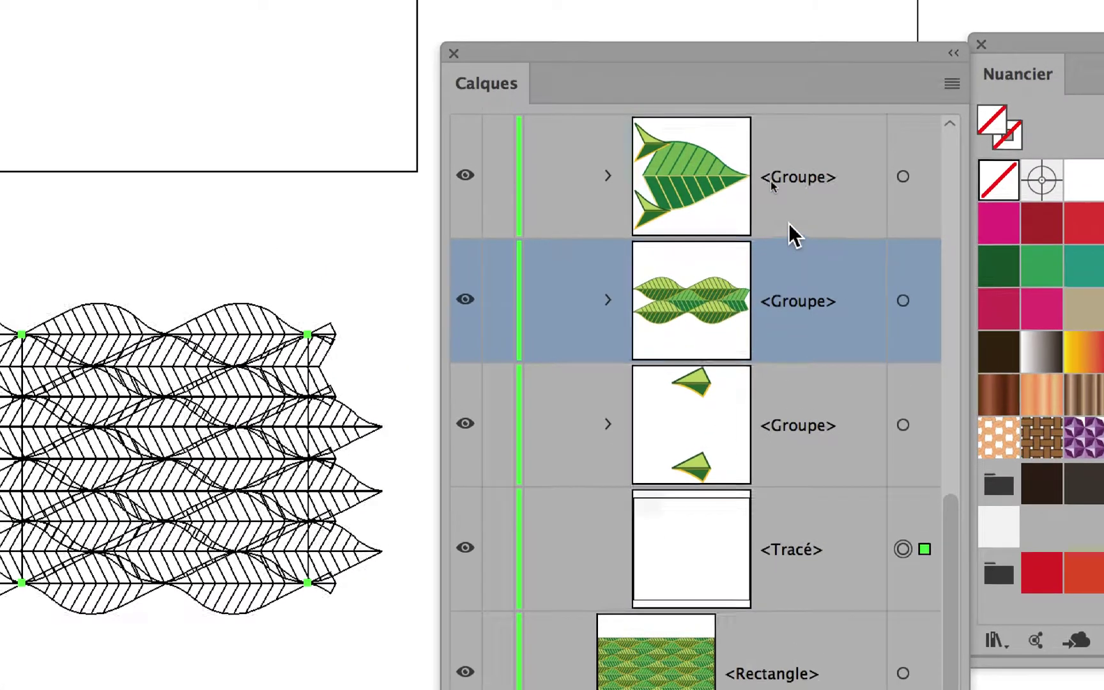
left_click(789, 225)
left_click(791, 295)
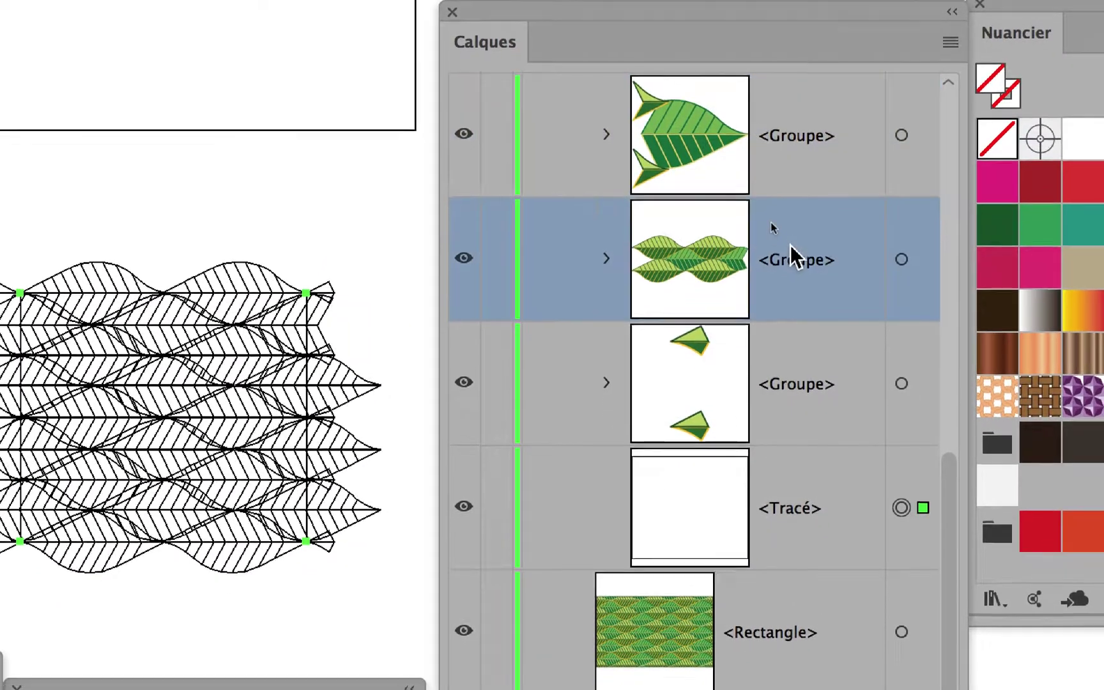
left_click(786, 367)
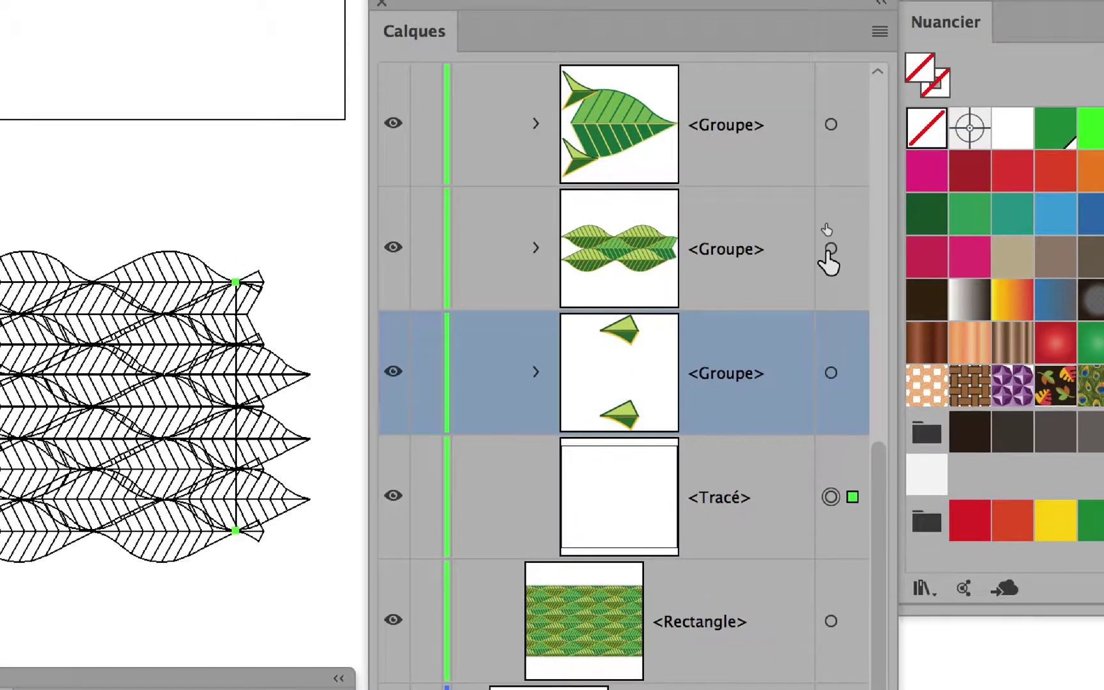
Step: Target several subgroups in turn, ending with the upper wavy-leaf group, to locate their paths in the outlined artwork
left_click(830, 249)
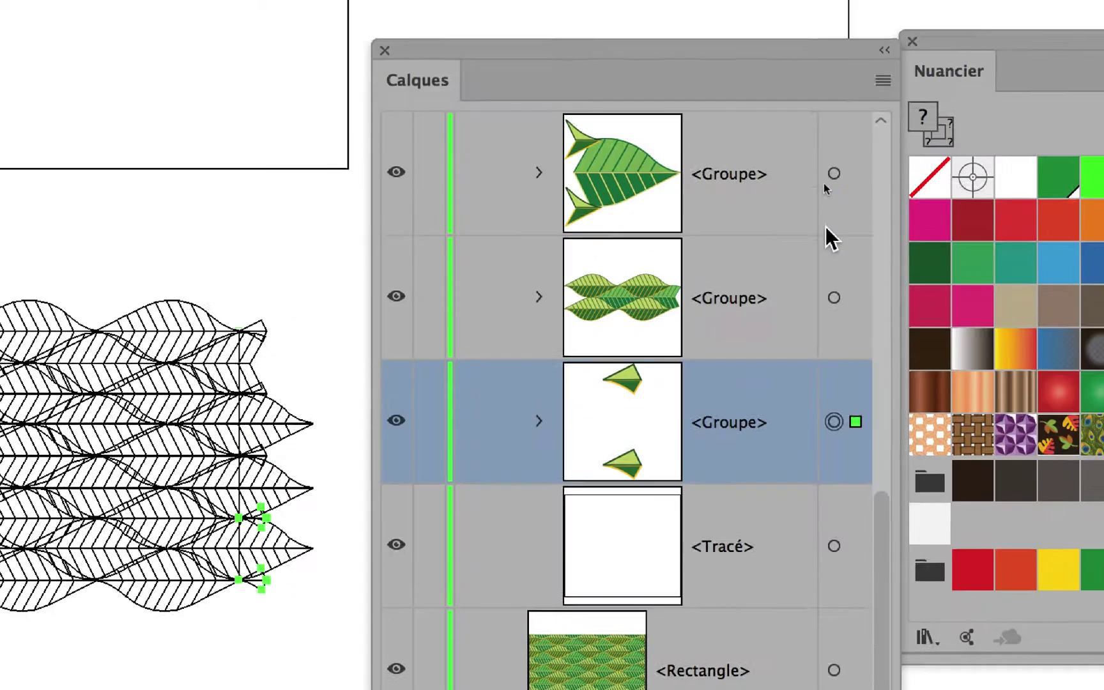
left_click(830, 198)
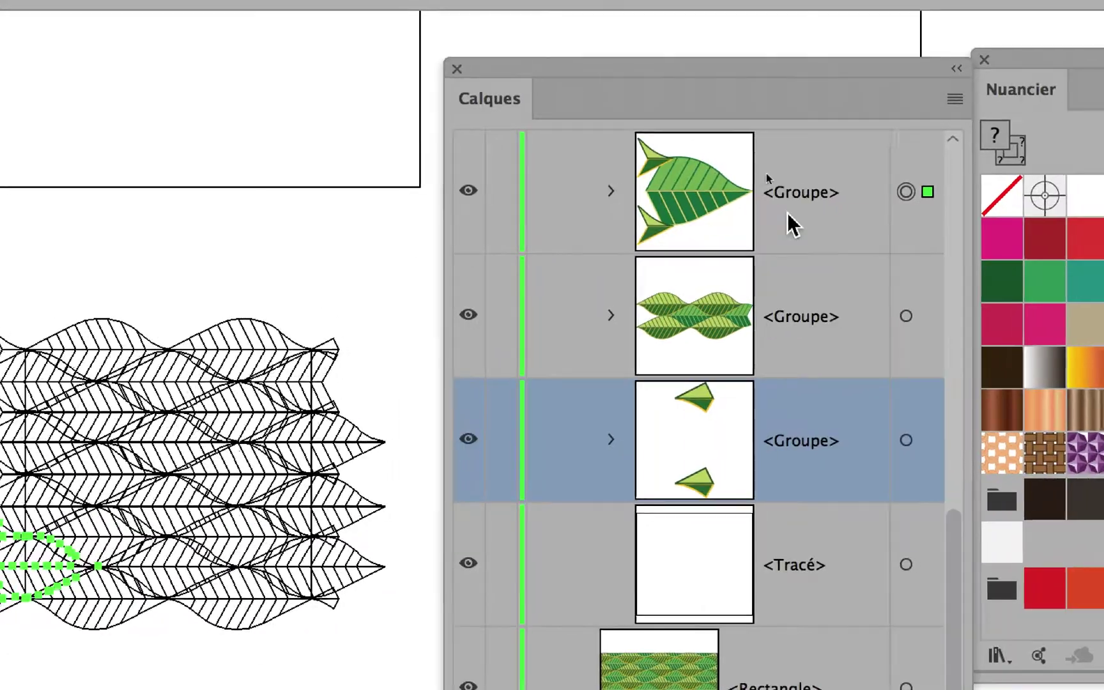
scroll(1091, 100, "up", 10)
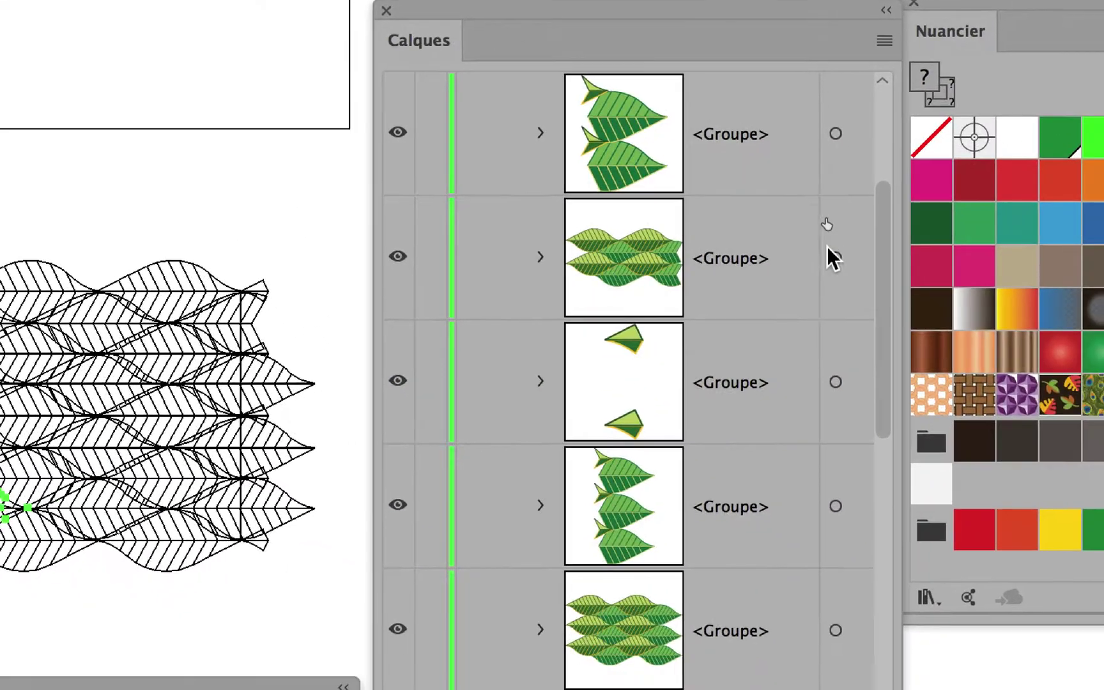
left_click(911, 309)
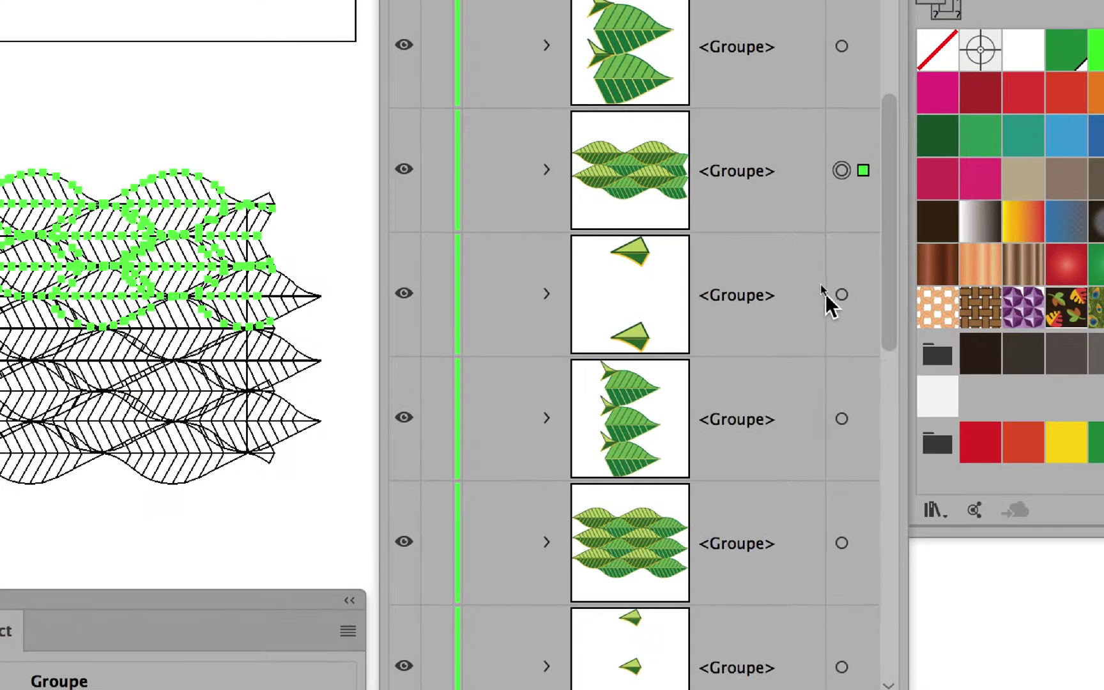
Step: Highlight several leaf subgroups, target the topmost one, and retarget the wavy-leaf group below it to compare their outlined paths
left_click(837, 342)
left_click(775, 380)
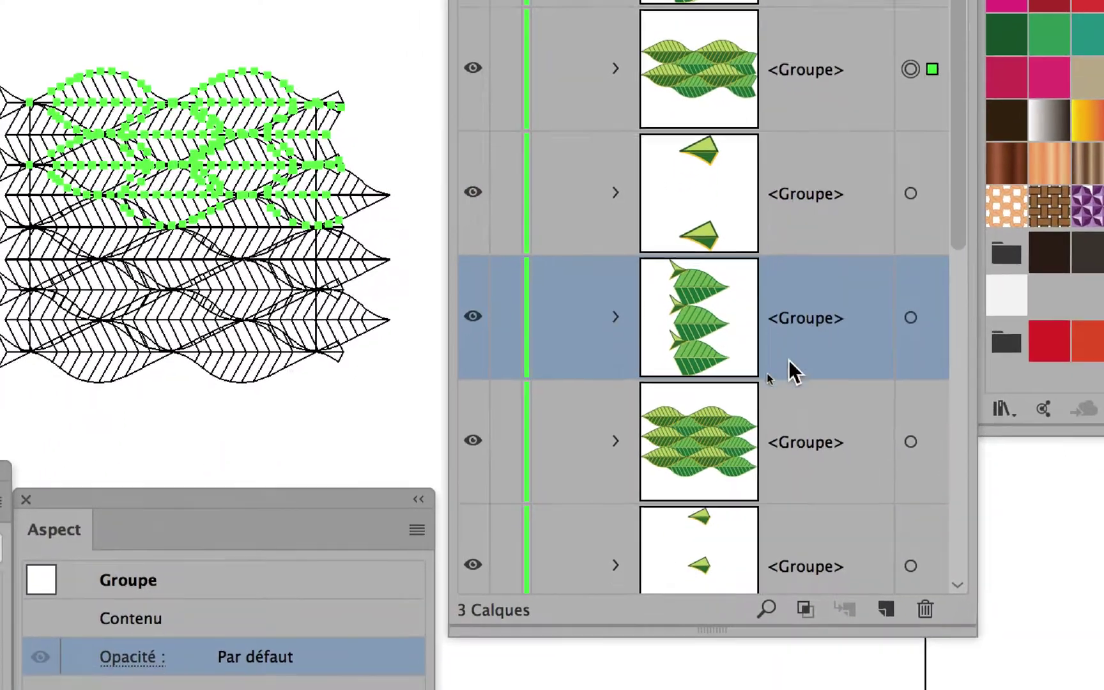
left_click(789, 403)
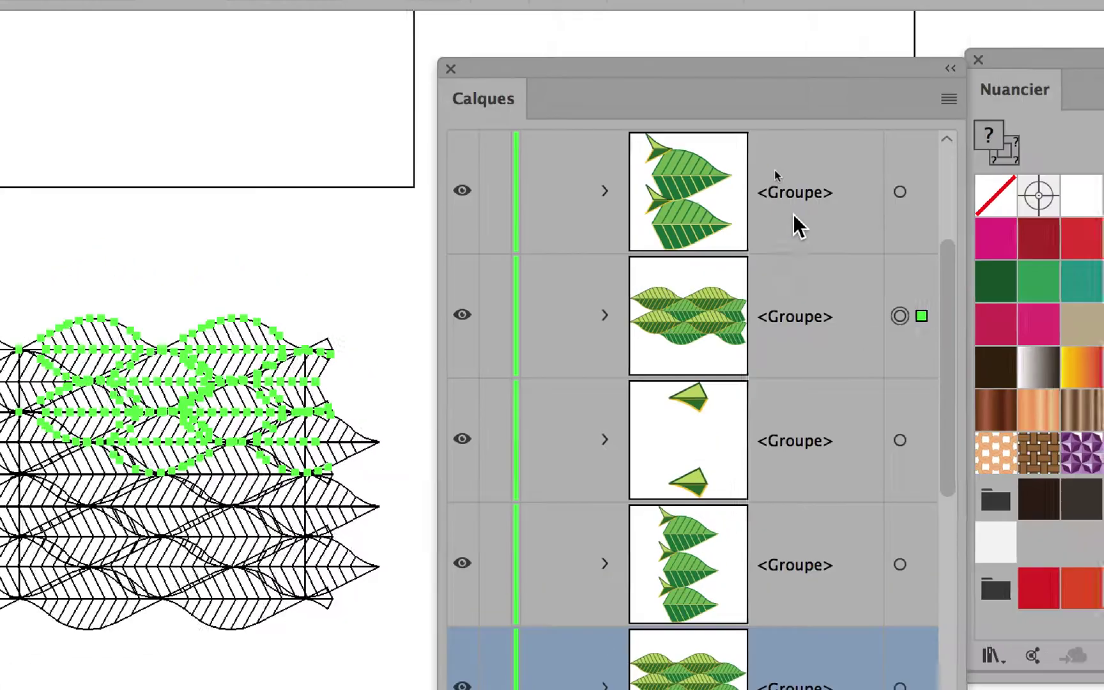
left_click(808, 144)
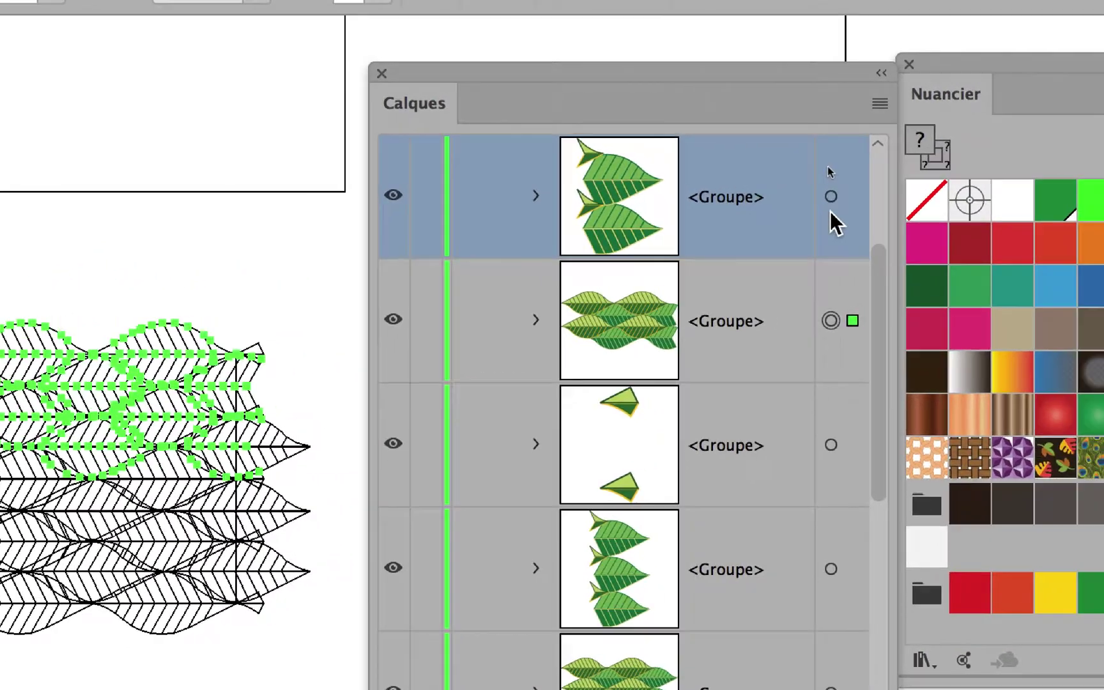
left_click(831, 214)
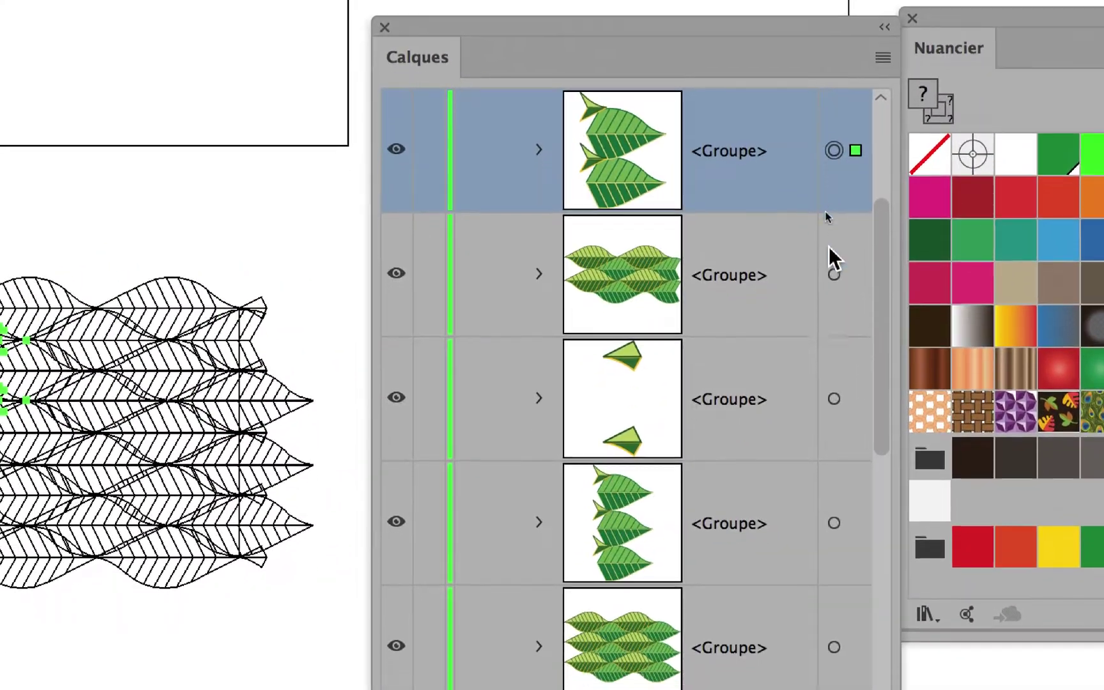
left_click(834, 273)
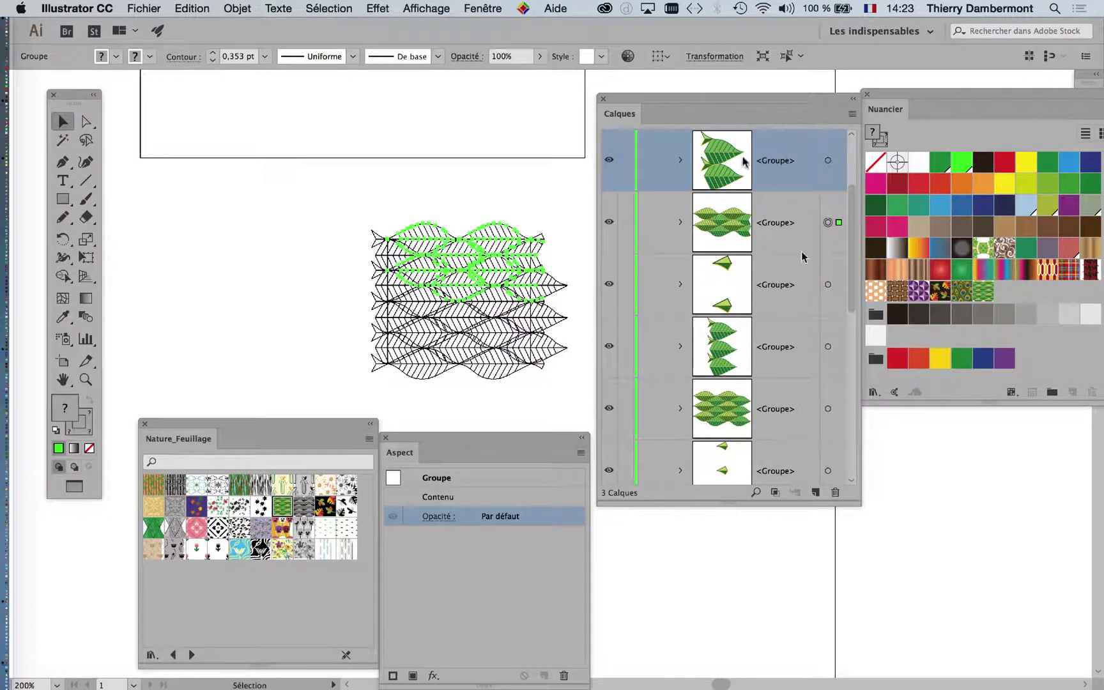
Step: Close the layer list and return the deselected leaf artwork from outline display to GPU preview
scroll(661, 181, "up", 2)
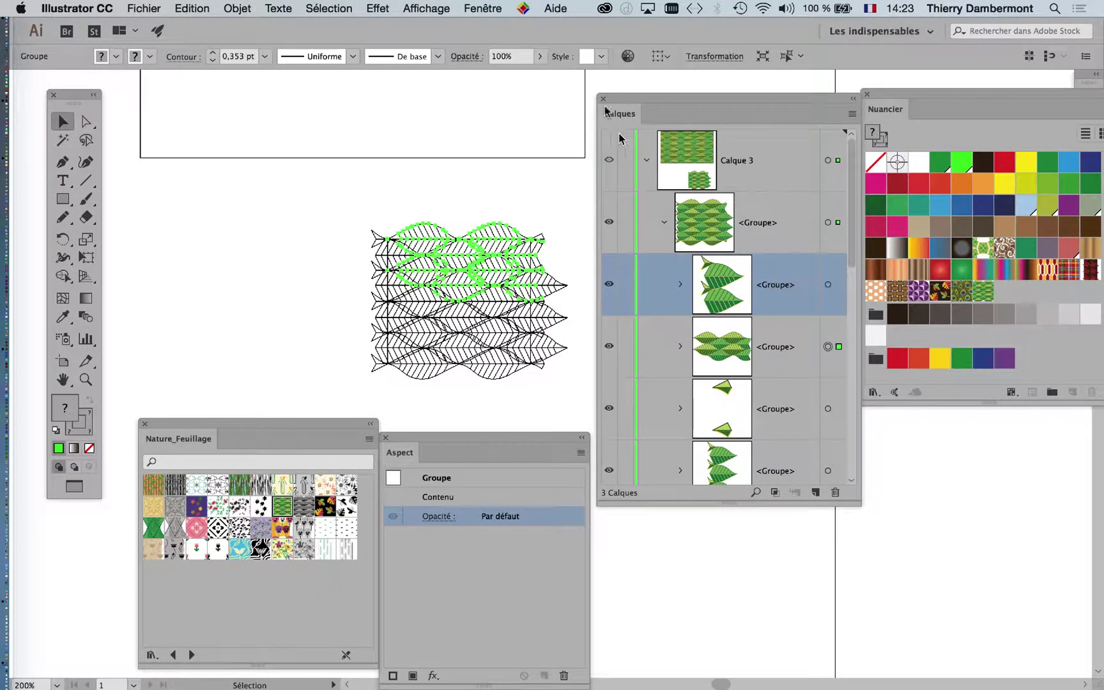
left_click(601, 99)
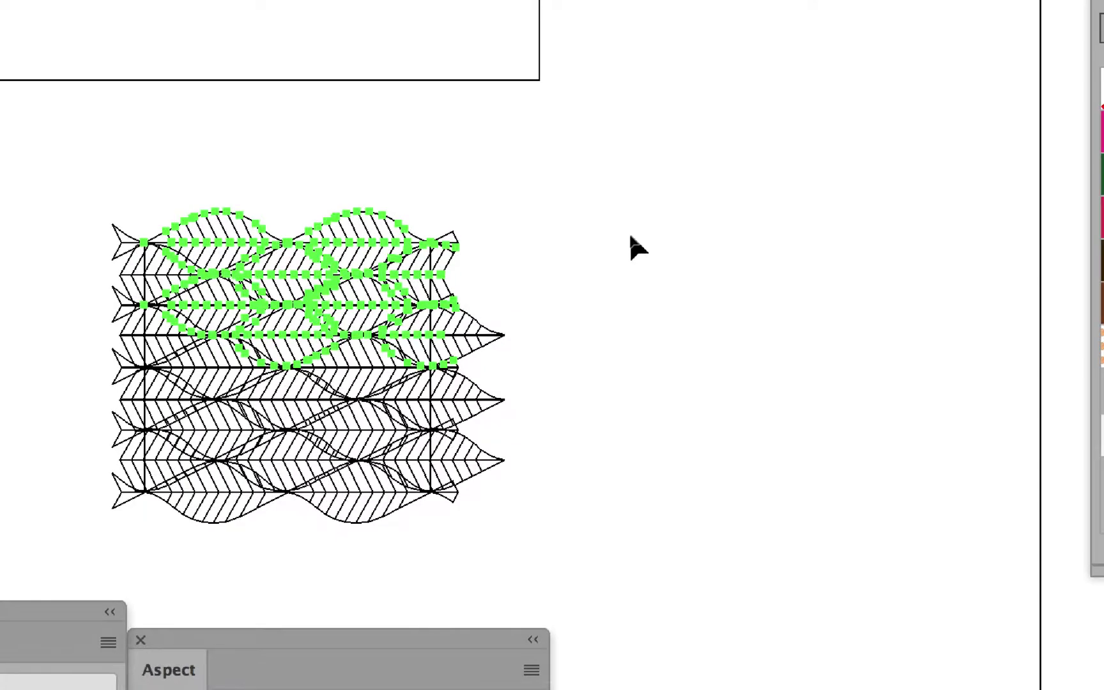
left_click(553, 259)
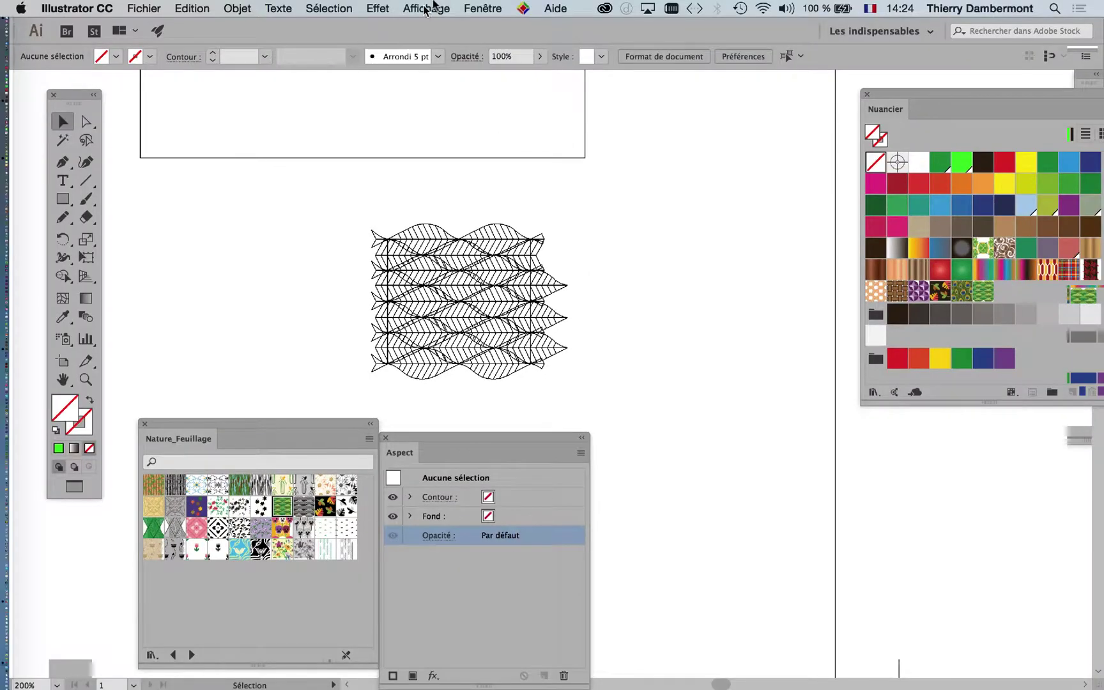
left_click(434, 9)
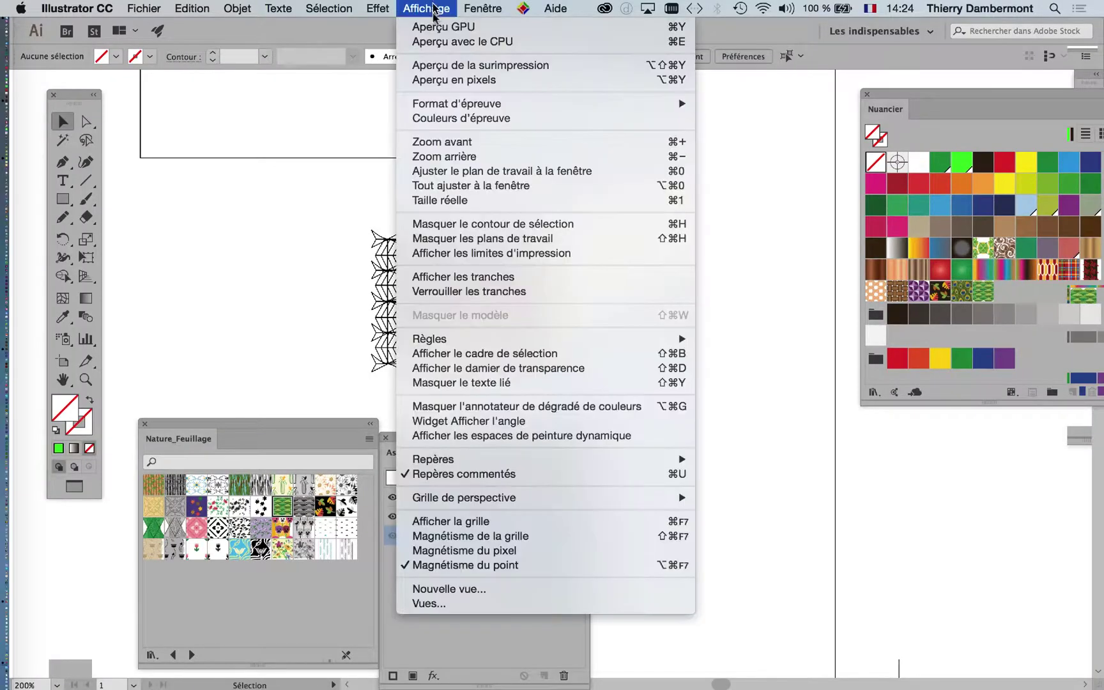
left_click(437, 29)
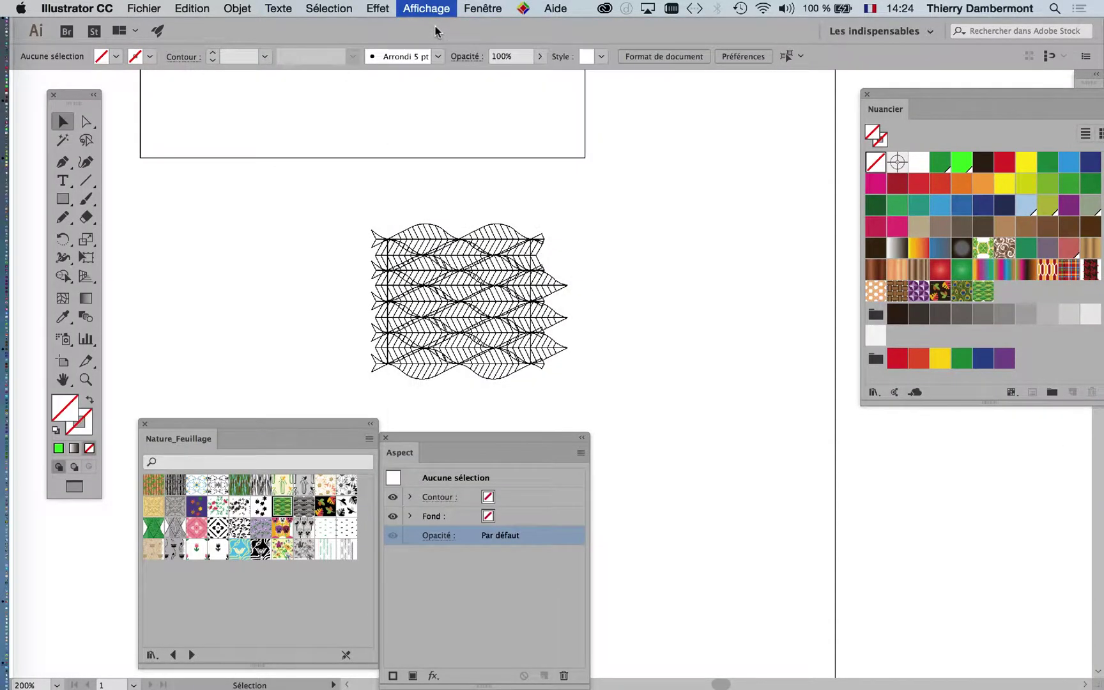
Step: Enlarge the leaf tile to 600% and clear the Nature_Feuillage and Aspect panels away from it
scroll(424, 325, "up", 2)
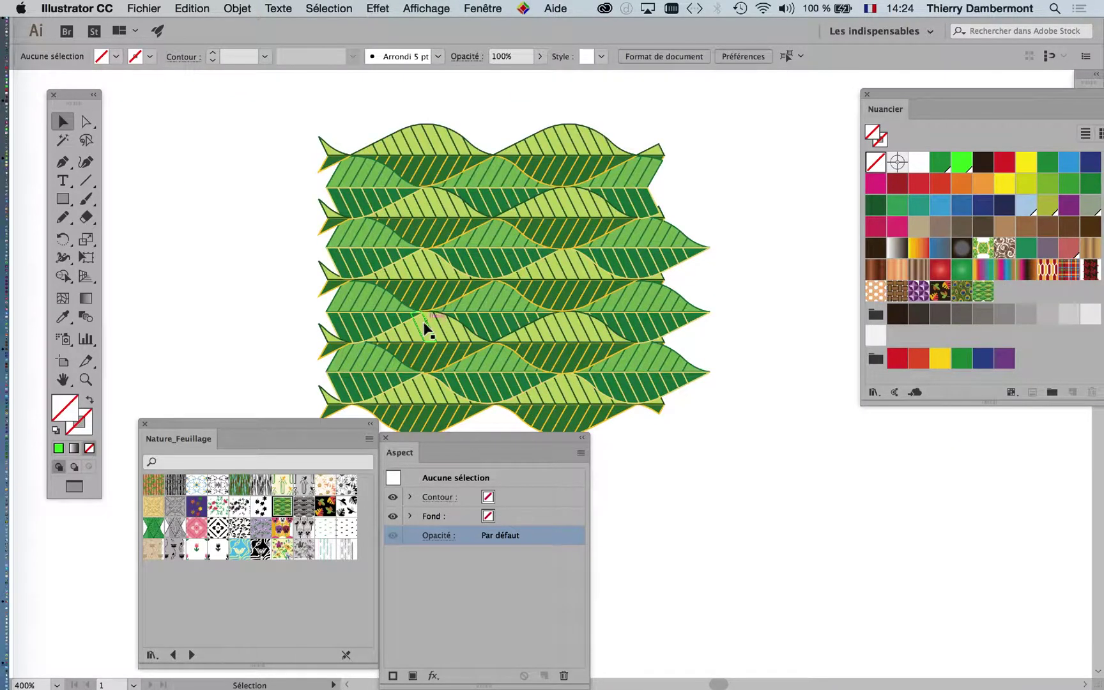
scroll(425, 324, "up", 1)
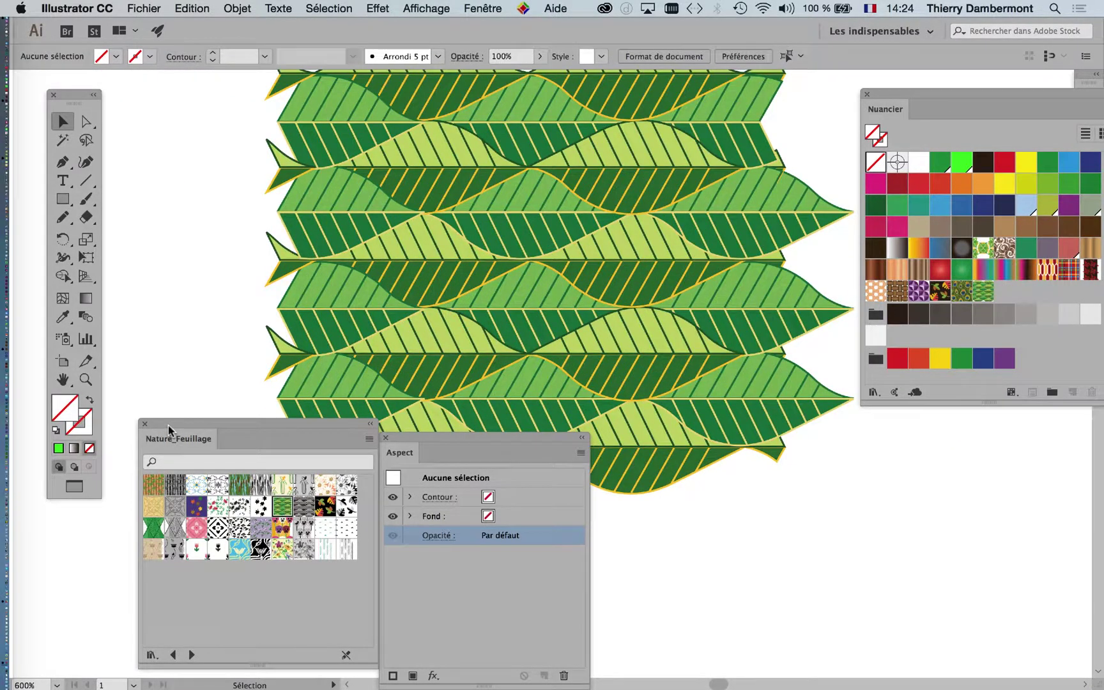
left_click_drag(168, 425, 100, 549)
left_click_drag(428, 438, 691, 543)
left_click_drag(512, 320, 483, 379)
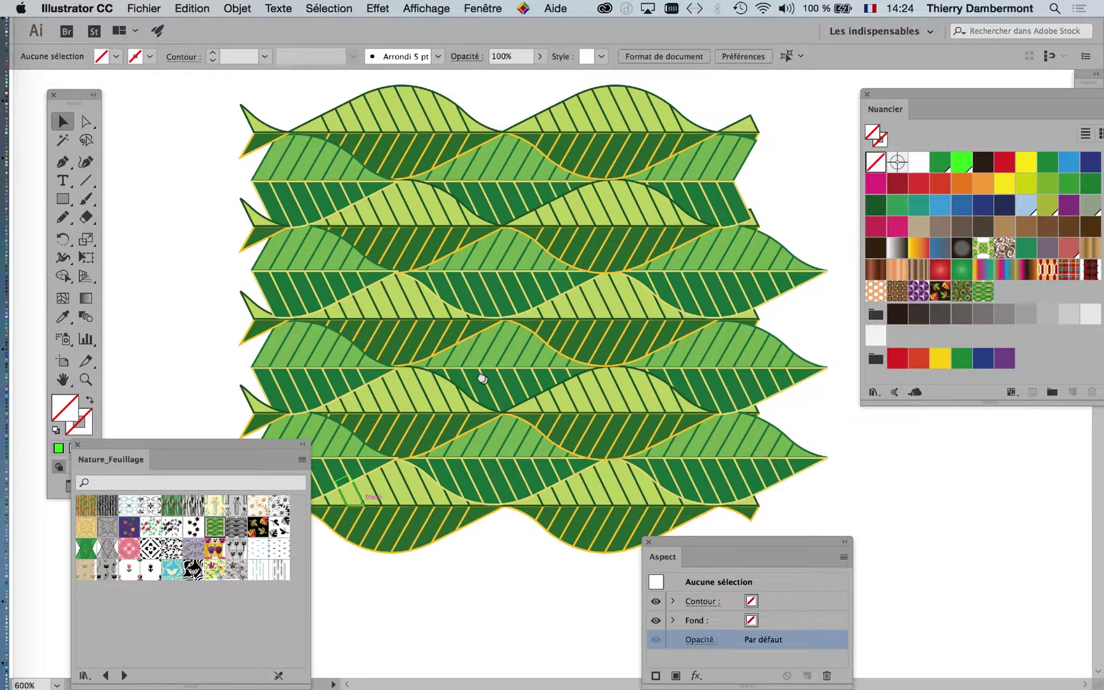
left_click(77, 444)
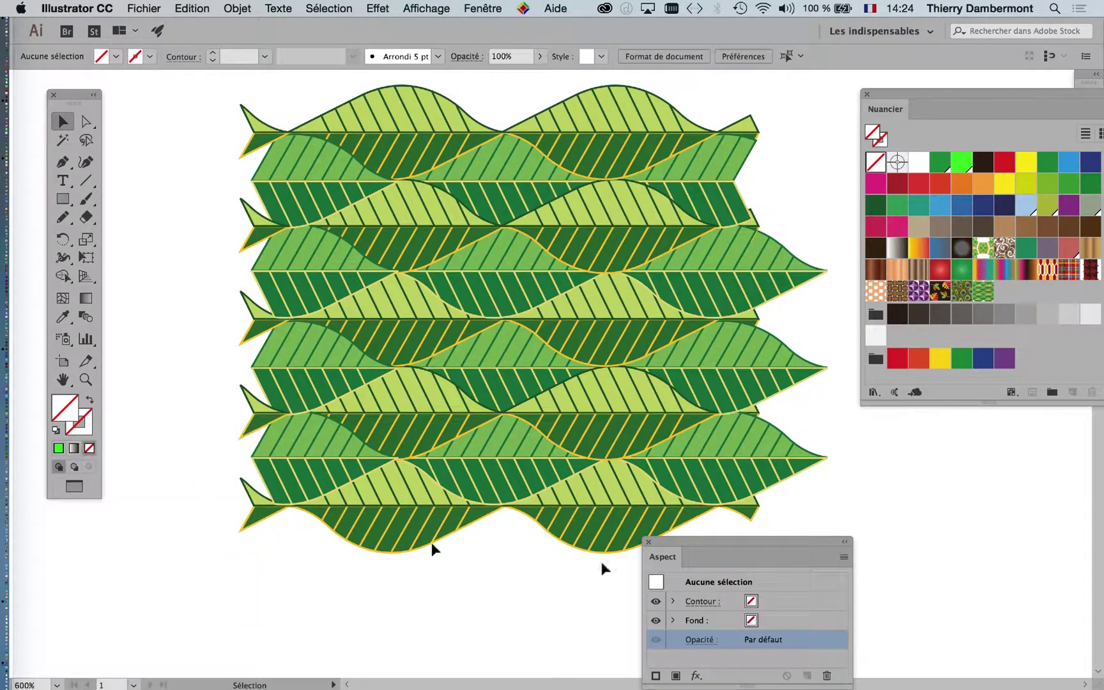
left_click(647, 542)
scroll(530, 451, "up", 3)
scroll(529, 451, "right", 2)
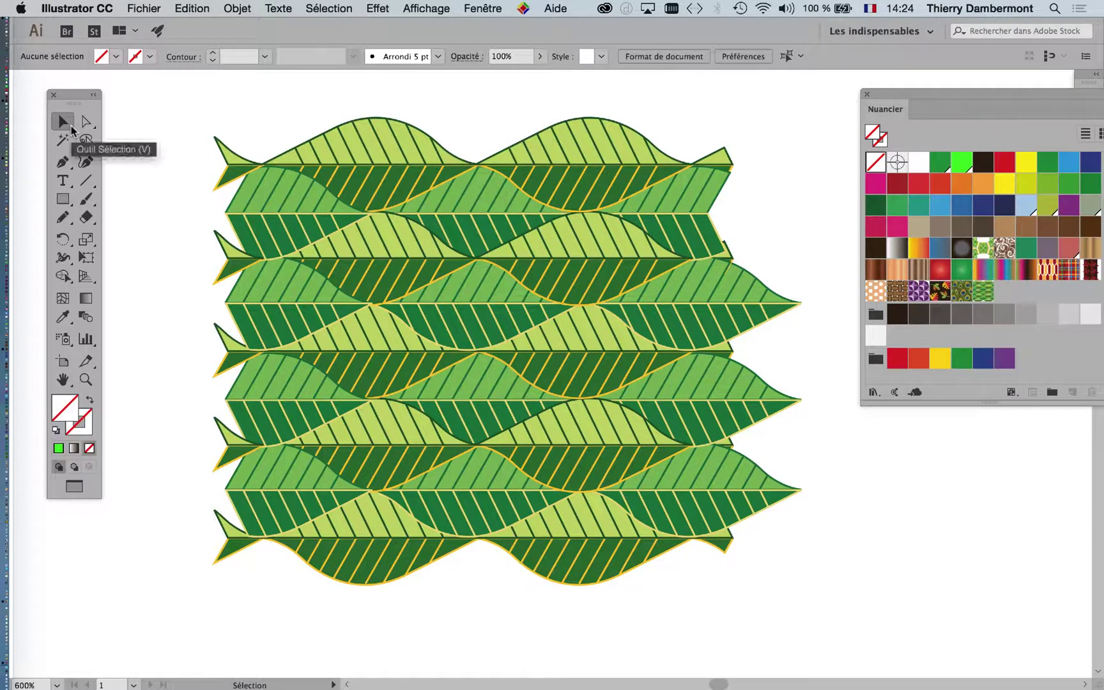
Step: Select and deselect the leaf group repeatedly to examine how its paths are highlighted over the green artwork
left_click(308, 168)
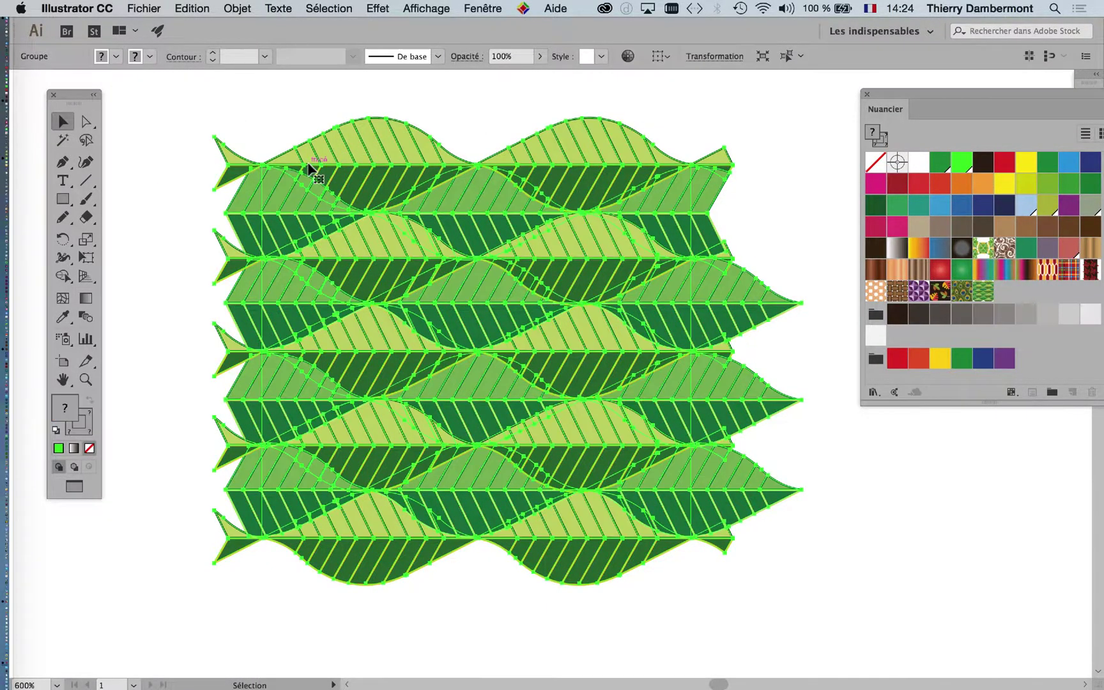
left_click(274, 121)
left_click(305, 154)
left_click(264, 118)
left_click(301, 179)
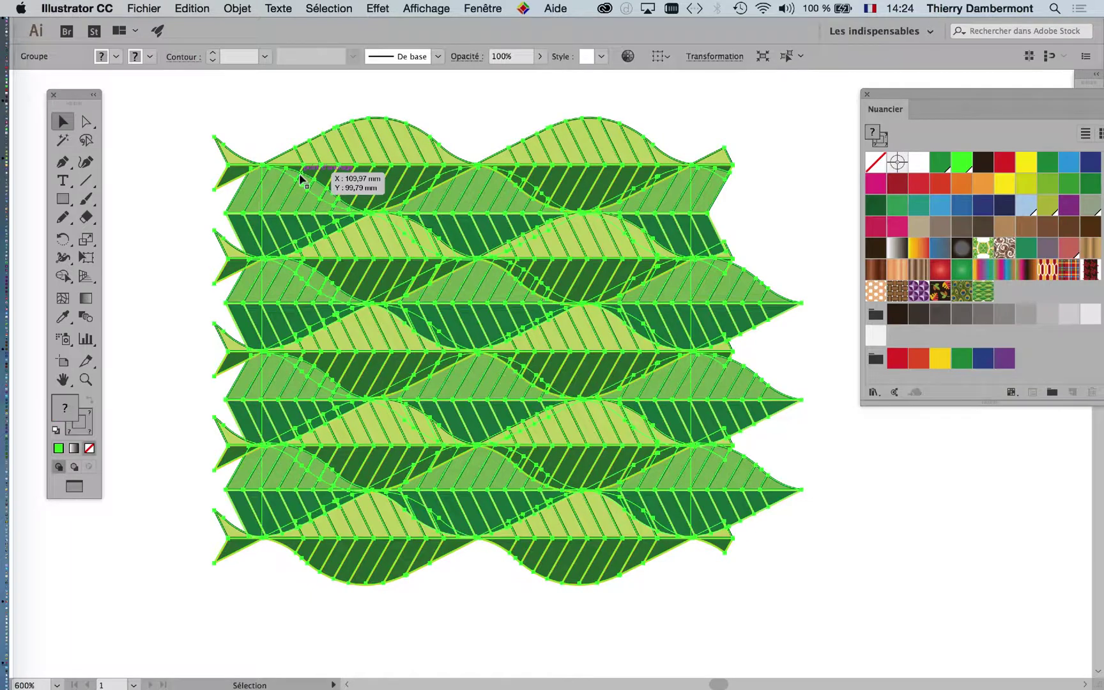
left_click(269, 137)
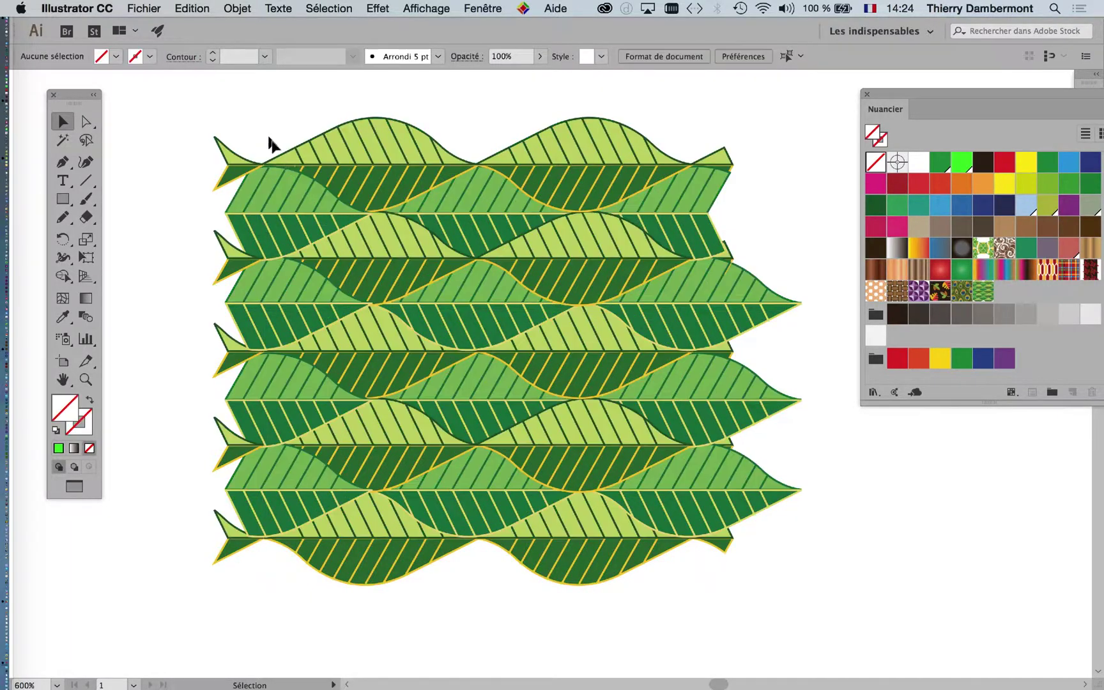
left_click(300, 173)
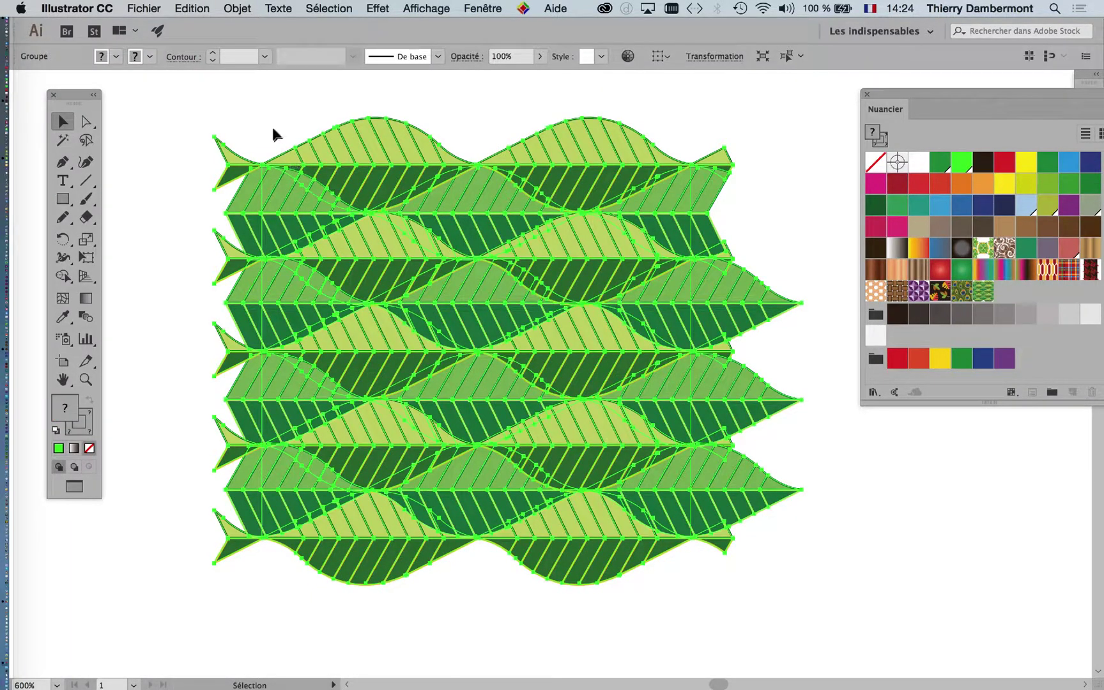
left_click(273, 128)
left_click(295, 168)
left_click(361, 83)
Step: Reopen the layer list and collapse Calque 3 to its top level
left_click(479, 8)
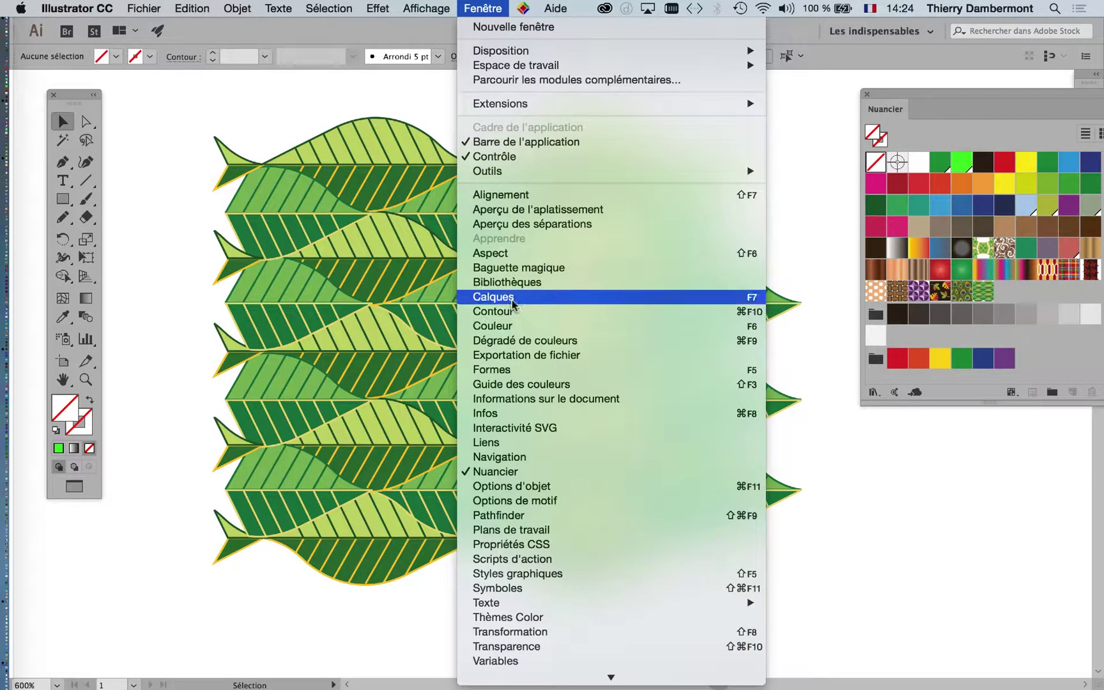
left_click(505, 296)
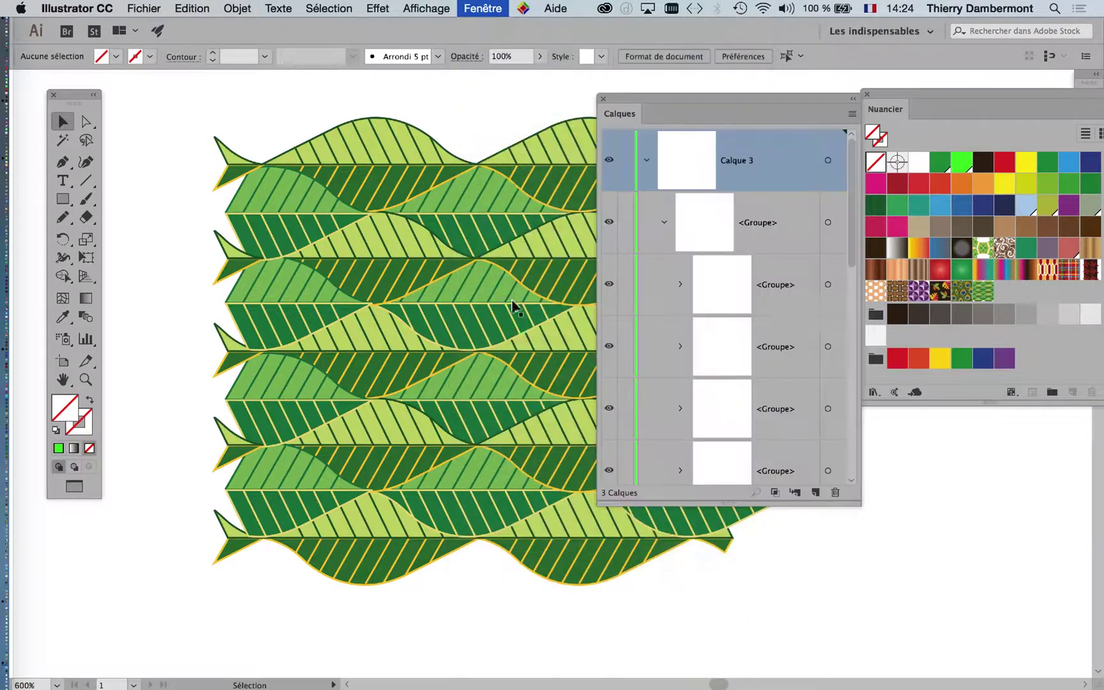
left_click(648, 160)
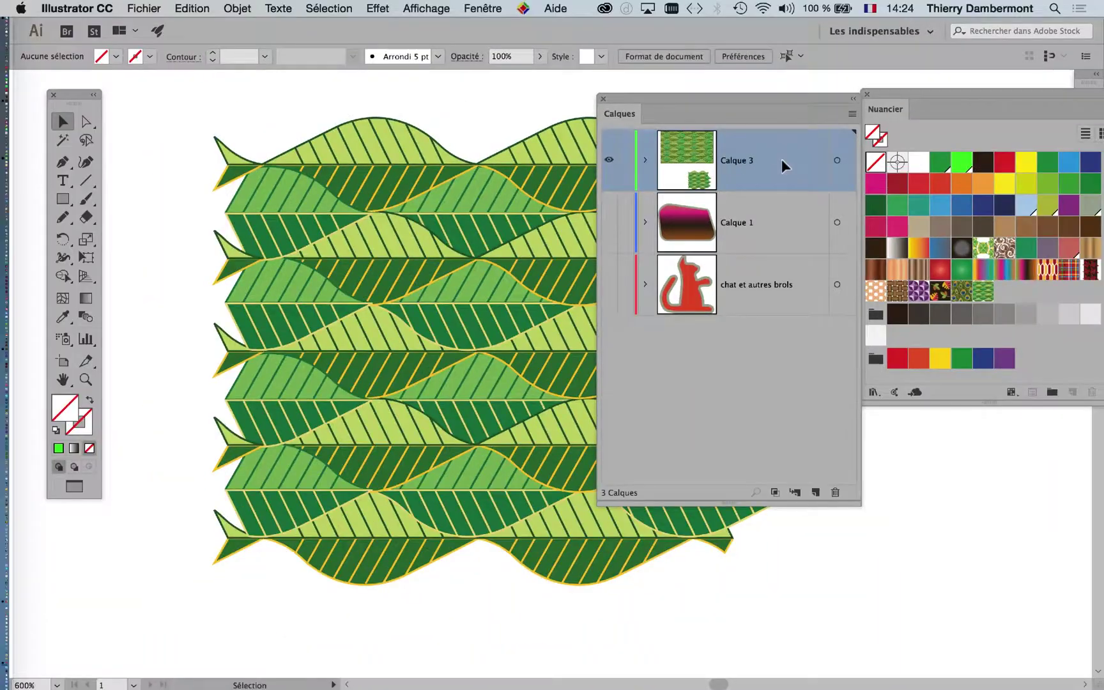
Step: Set the selection colour of Calque 3 to Rouge clair and select the leaf group to check the highlight
double_click(776, 156)
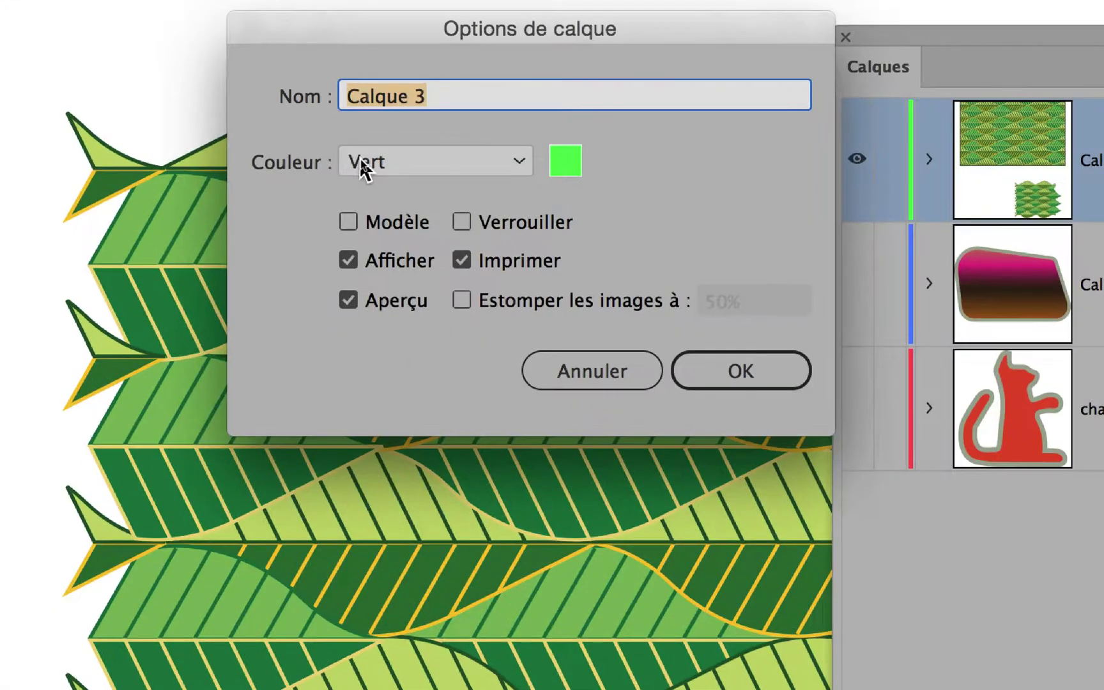
left_click(362, 163)
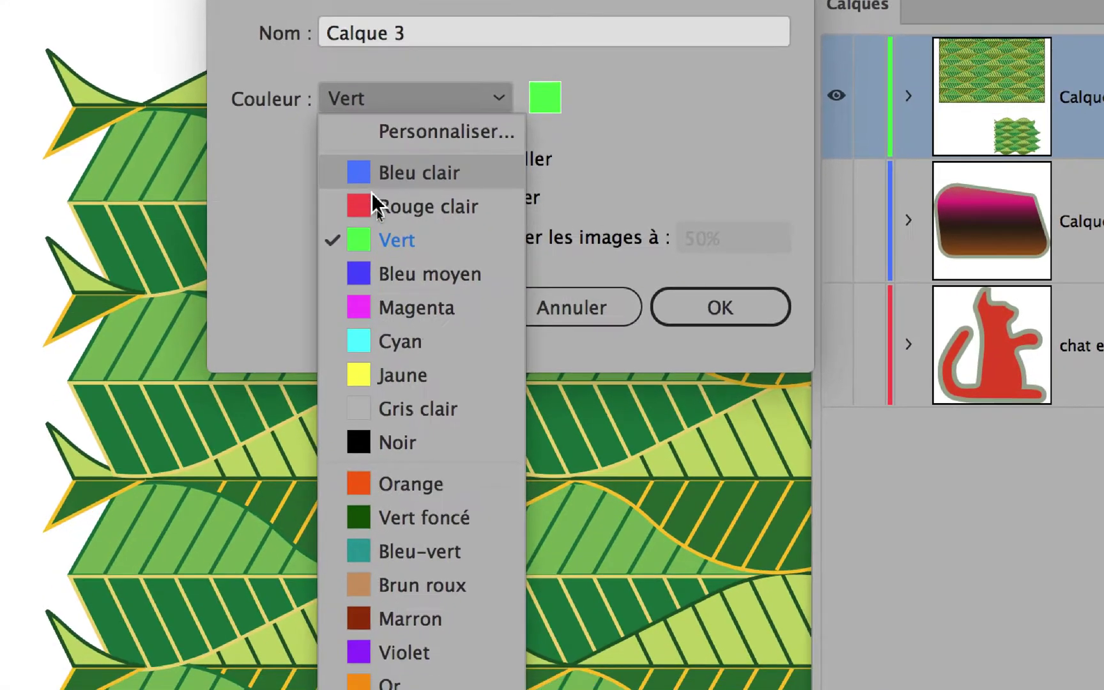
left_click(378, 206)
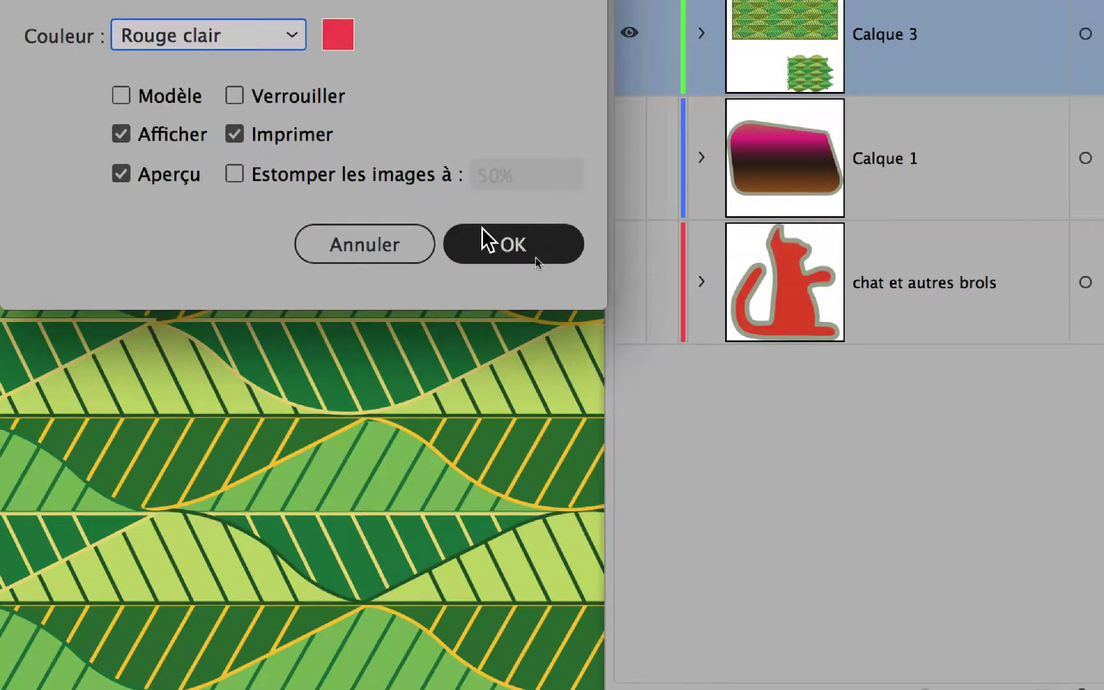
left_click(483, 228)
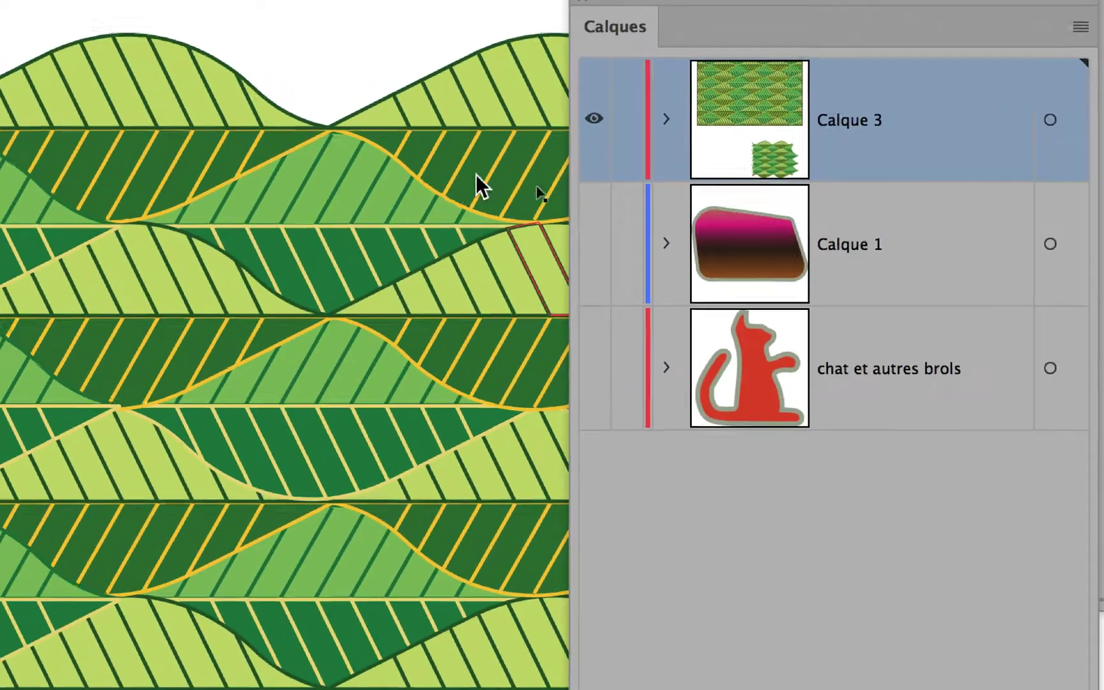
left_click(476, 174)
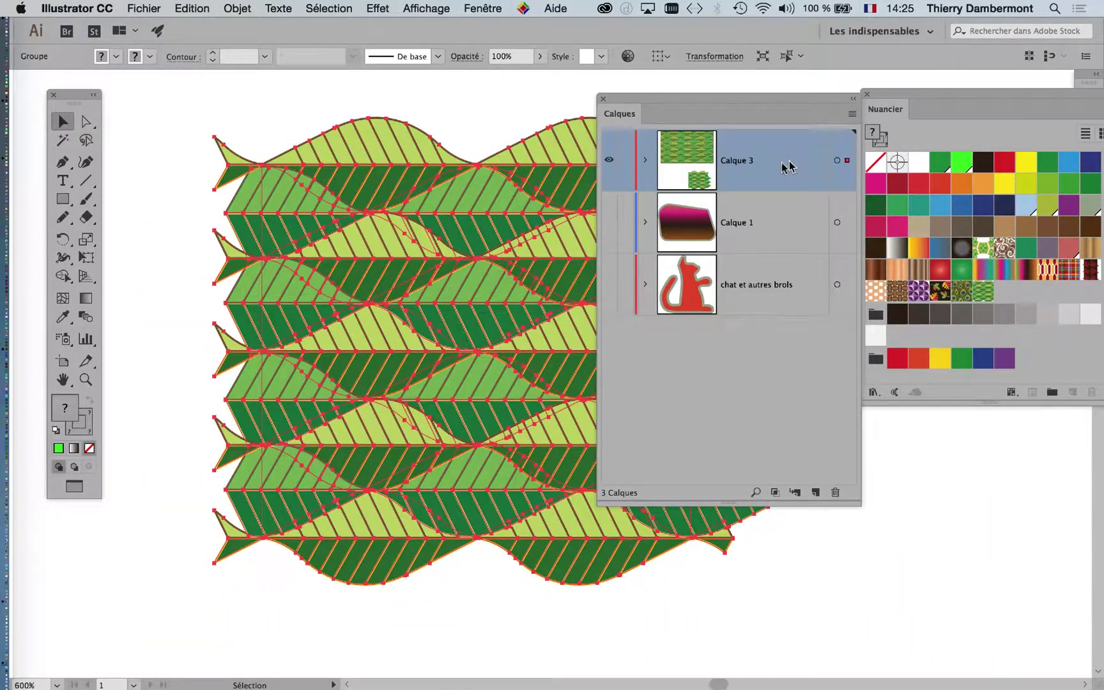
Step: Change the selection colour of Calque 3 to Magenta, close the layer list and deselect the leaf group
double_click(786, 164)
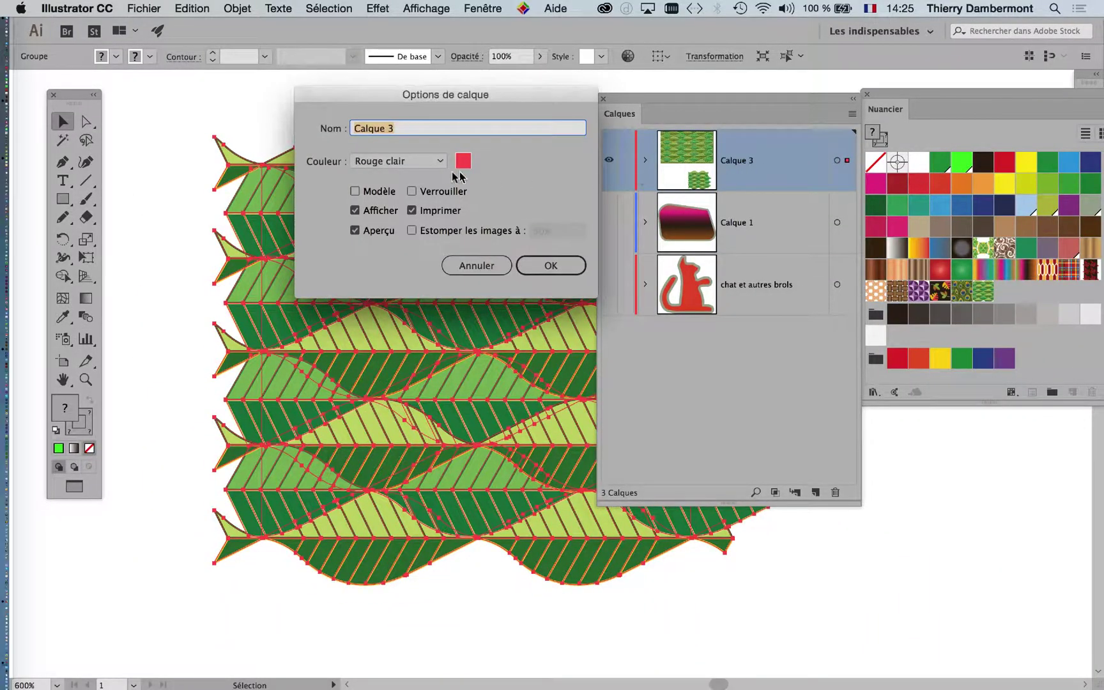
left_click(420, 164)
left_click(394, 269)
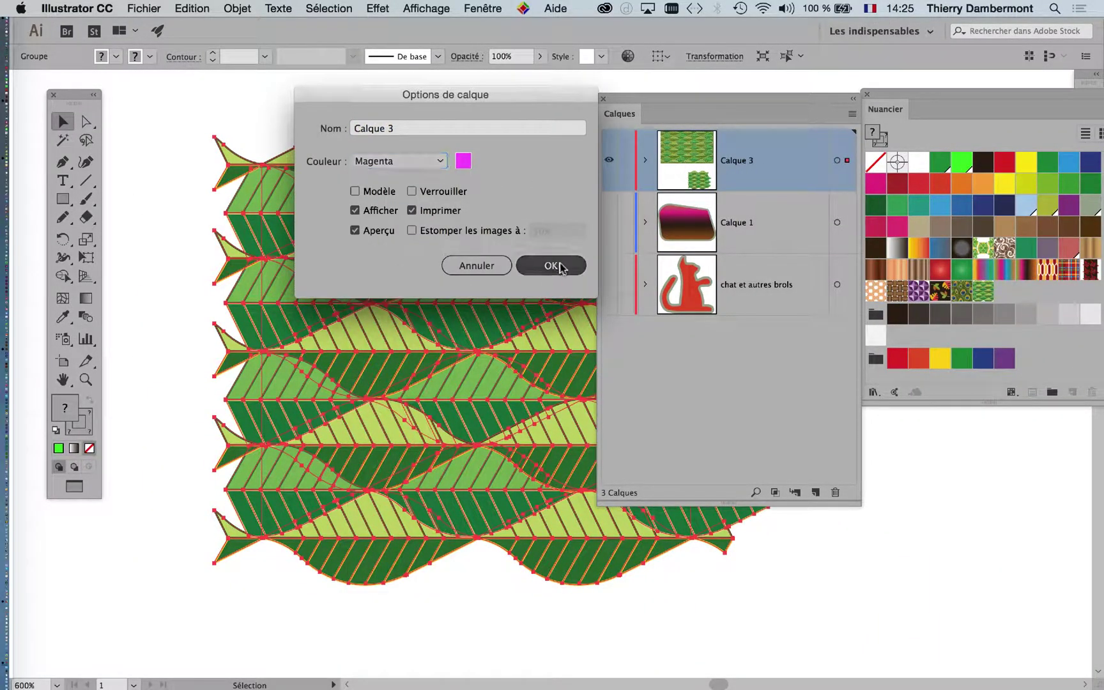
left_click(557, 264)
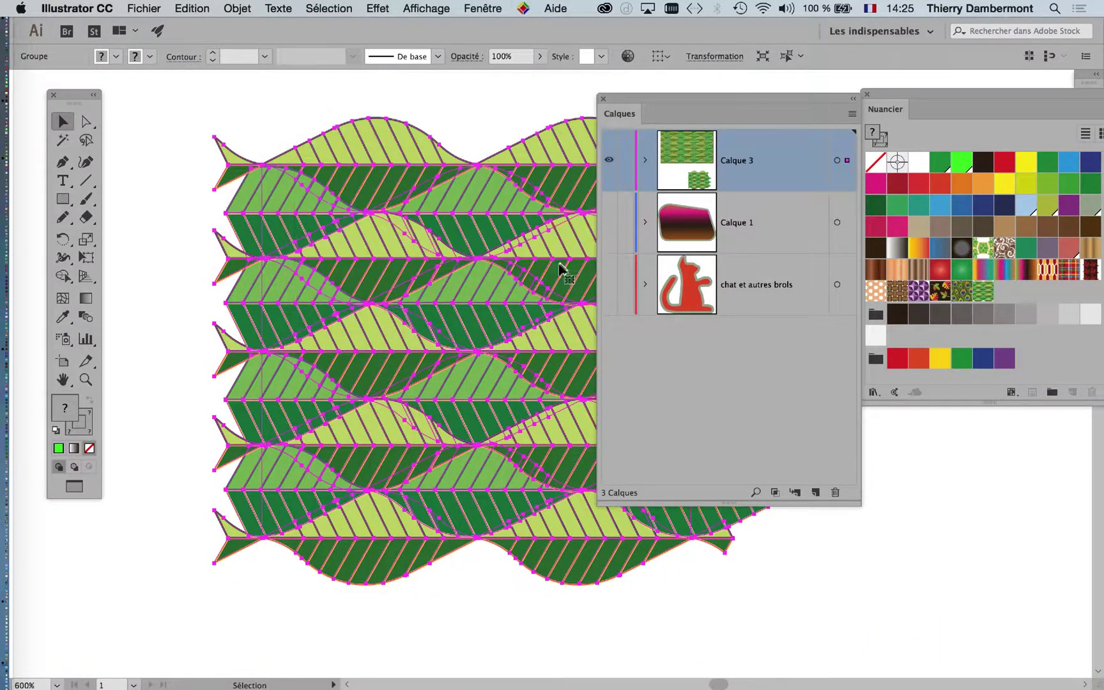
left_click(604, 99)
left_click(694, 108)
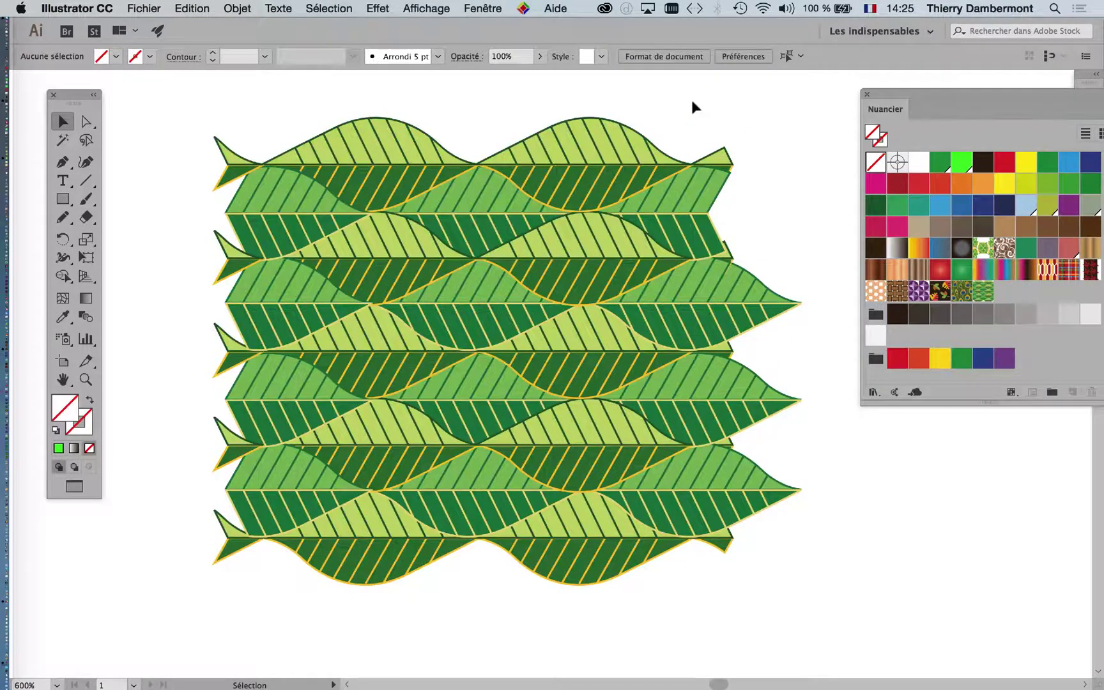
Step: Select and deselect the leaf group to examine its paths in the Magenta highlight
left_click(411, 228)
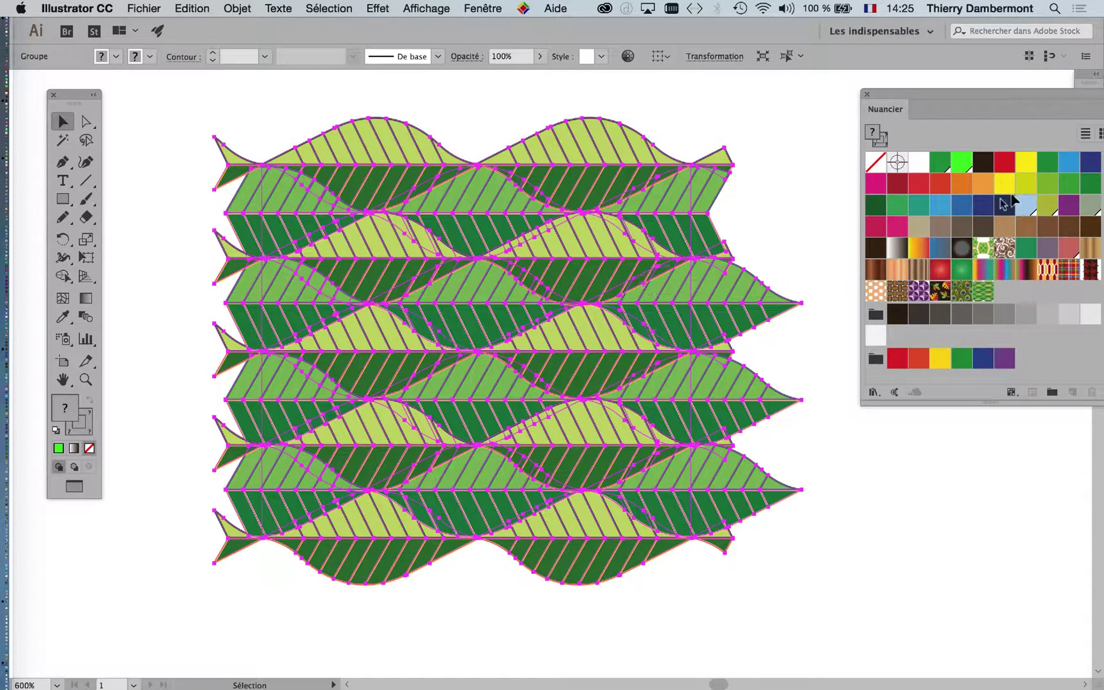
left_click(333, 111)
left_click(395, 202)
left_click(253, 125)
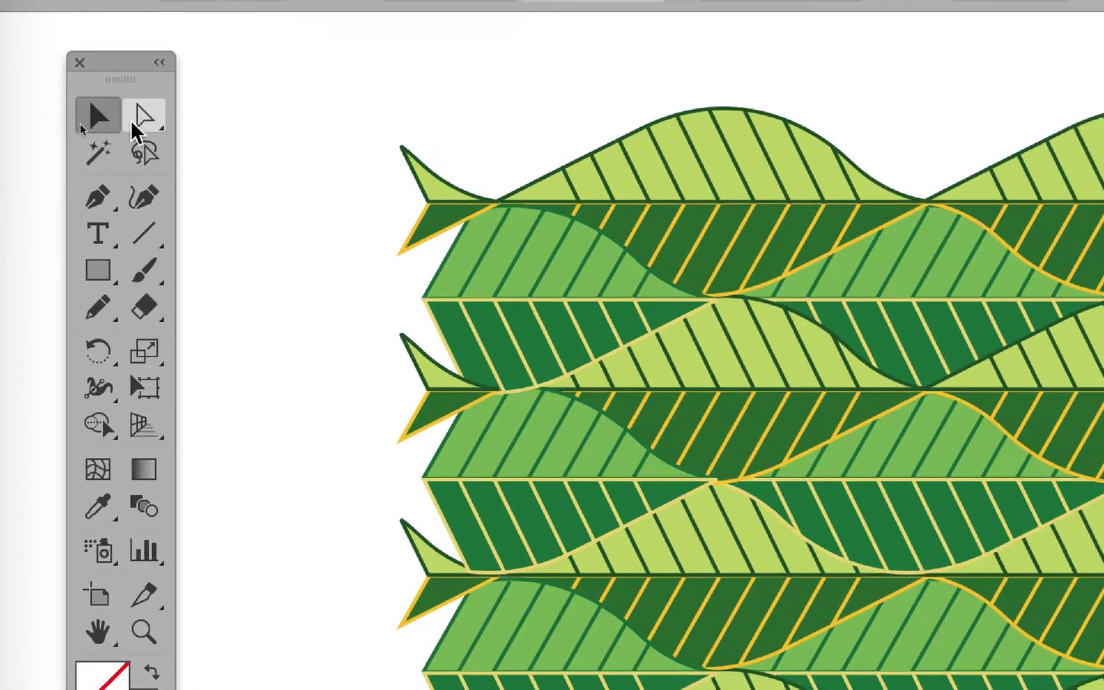
Step: Inspect the stroke and fill colours of a single light-green leaf segment using the Direct Selection tool
left_click(140, 118)
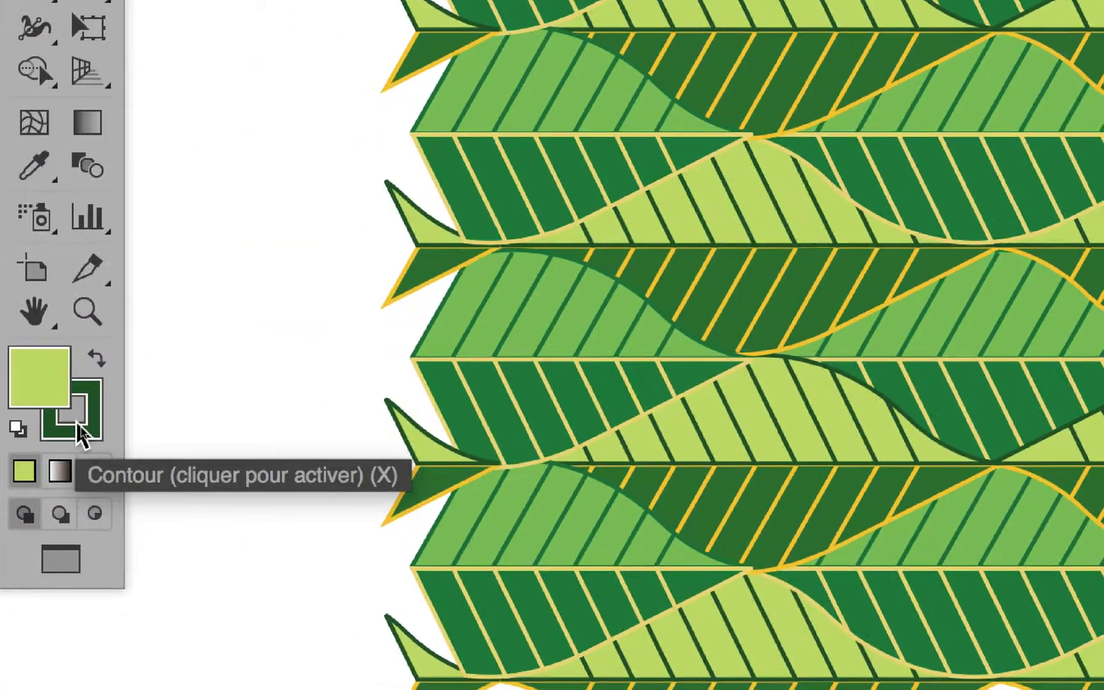
left_click(96, 441)
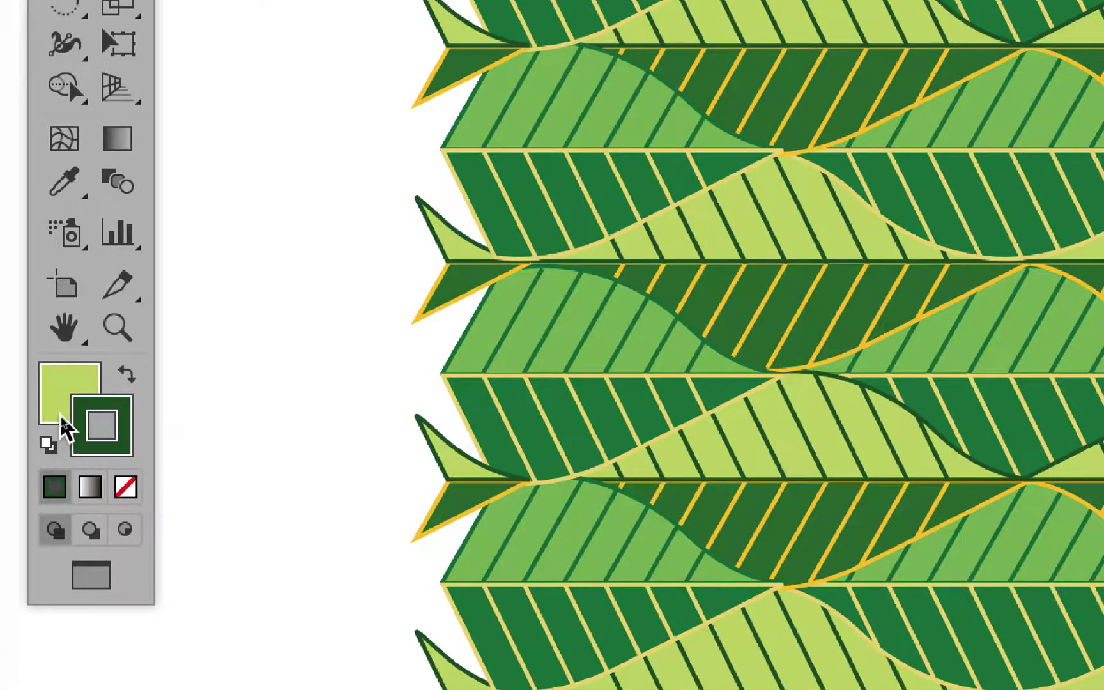
left_click(32, 401)
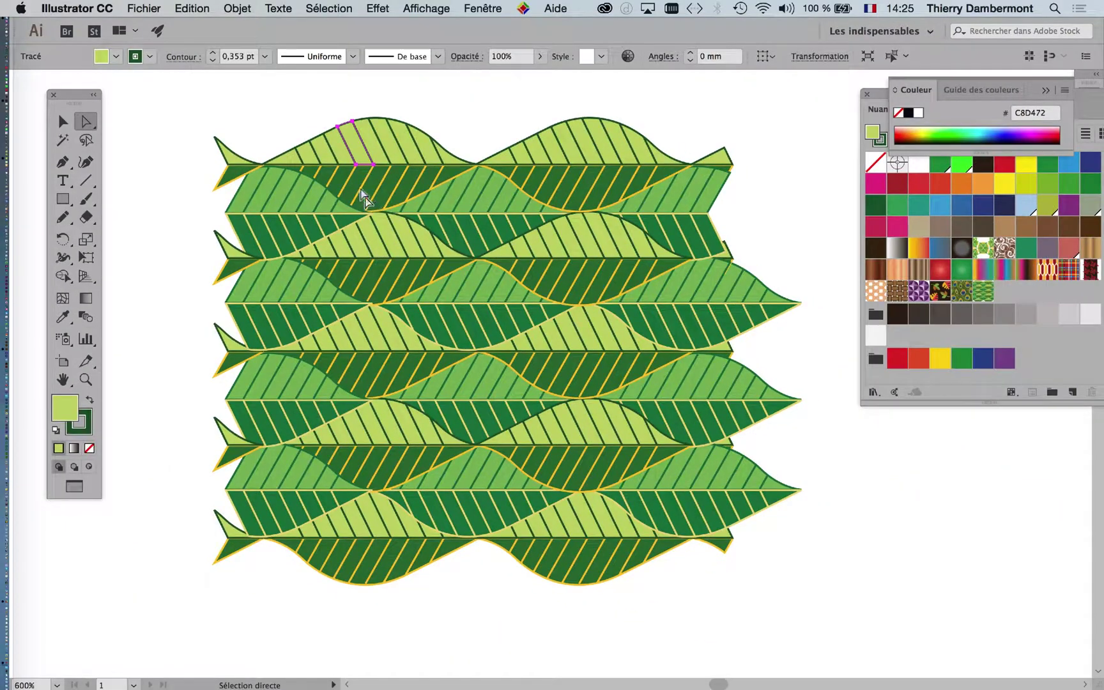
Step: Select individual segments in differently coloured leaf halves to compare their fills, ending on a light-green segment in the top row
left_click(360, 185)
left_click_drag(354, 206, 339, 259)
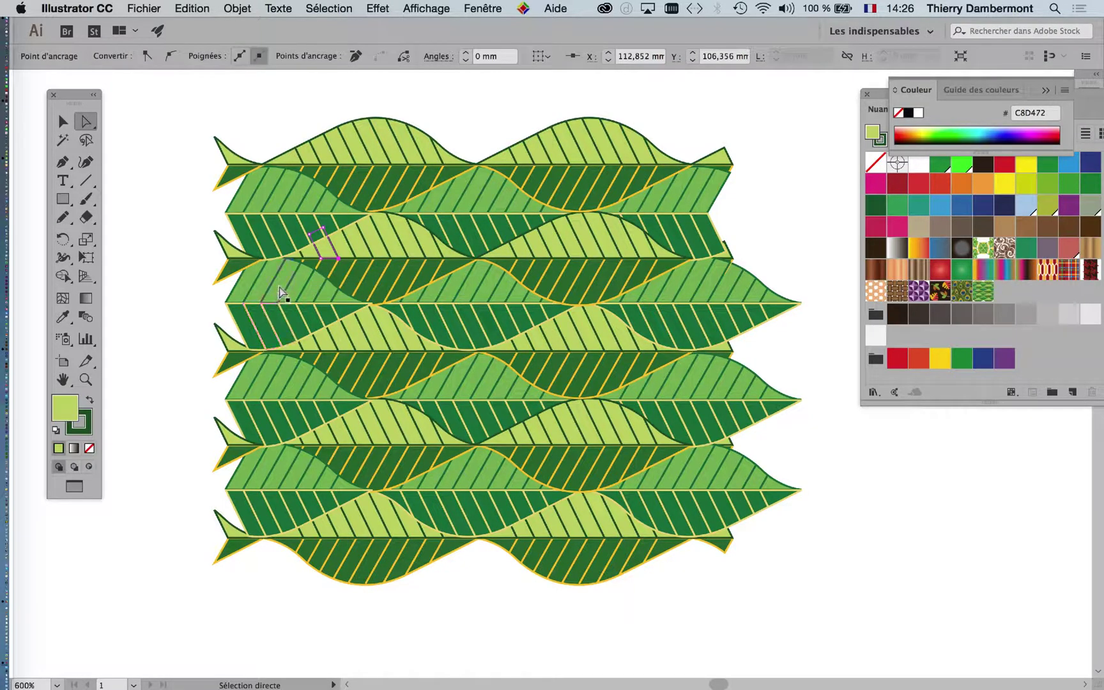
left_click(280, 287)
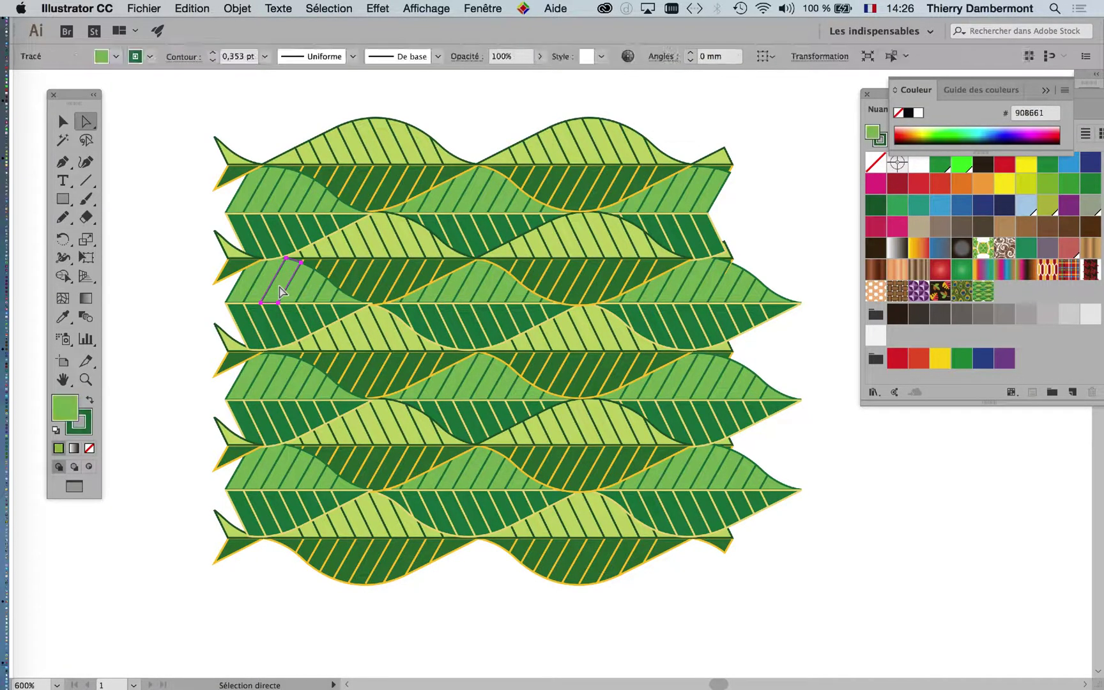
left_click(355, 149)
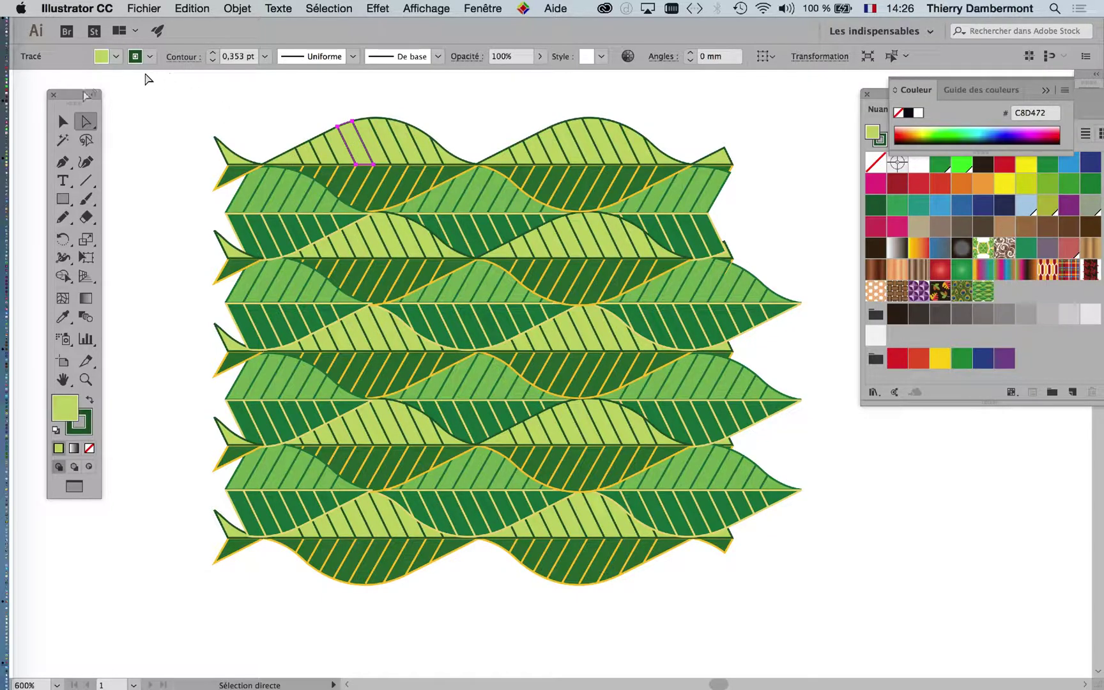
Step: Try adding neighbouring light-green segments of the top-row leaf to the selection one by one, then reduce the selection
left_click_drag(77, 91, 148, 86)
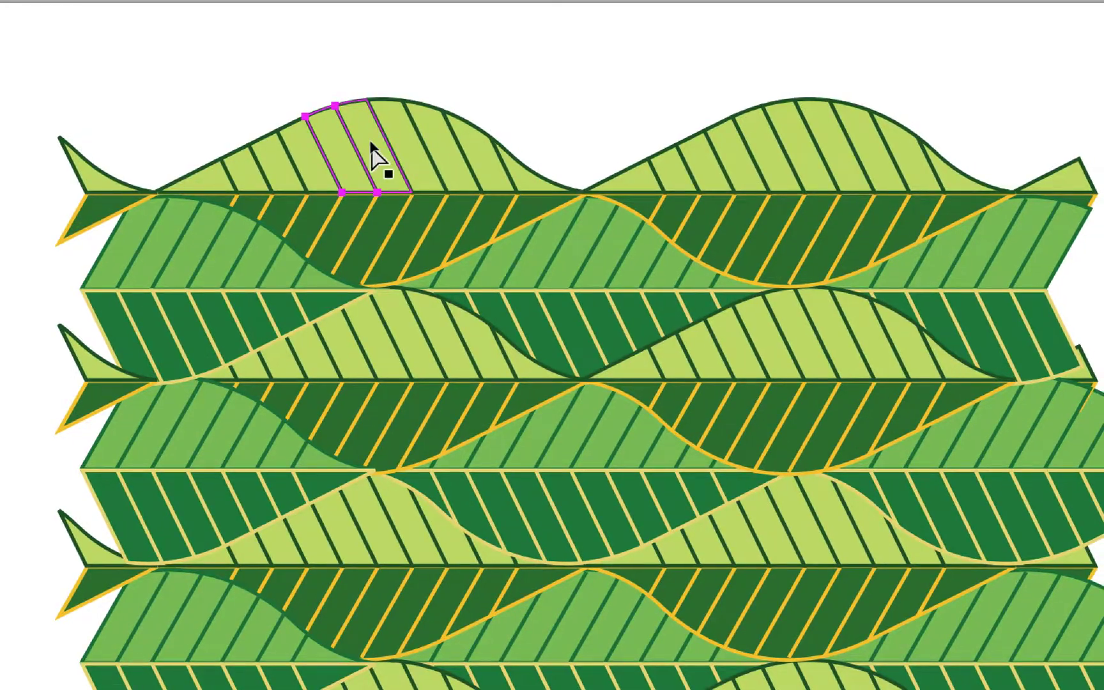
left_click(396, 156, "shift")
left_click(429, 157, "shift")
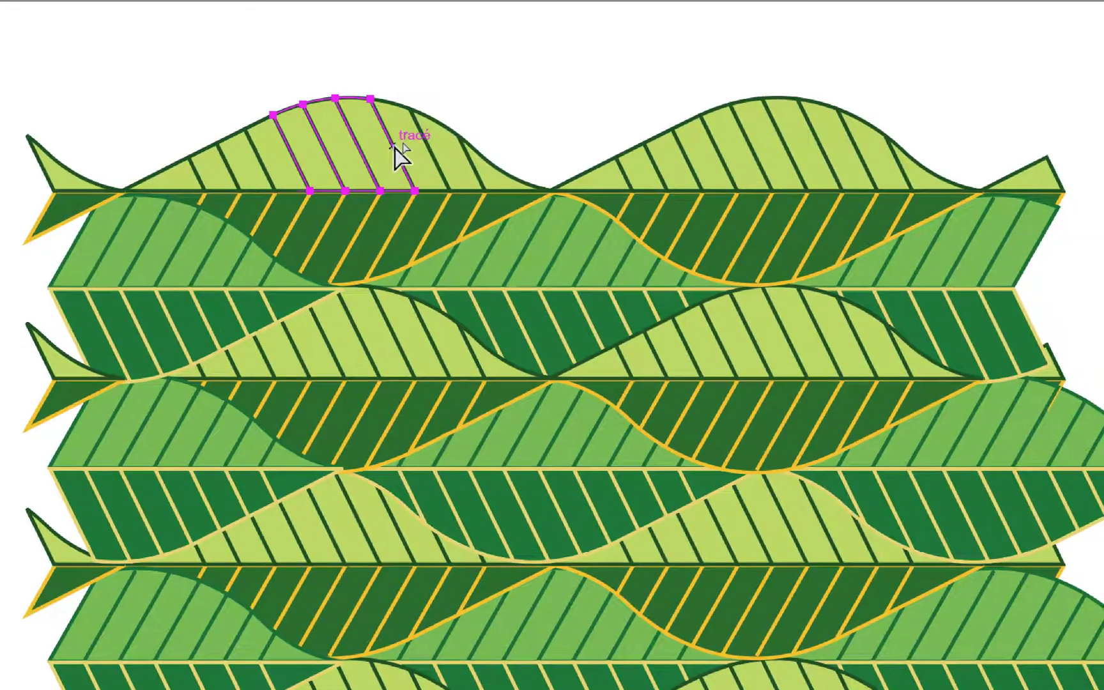
left_click(417, 150, "shift")
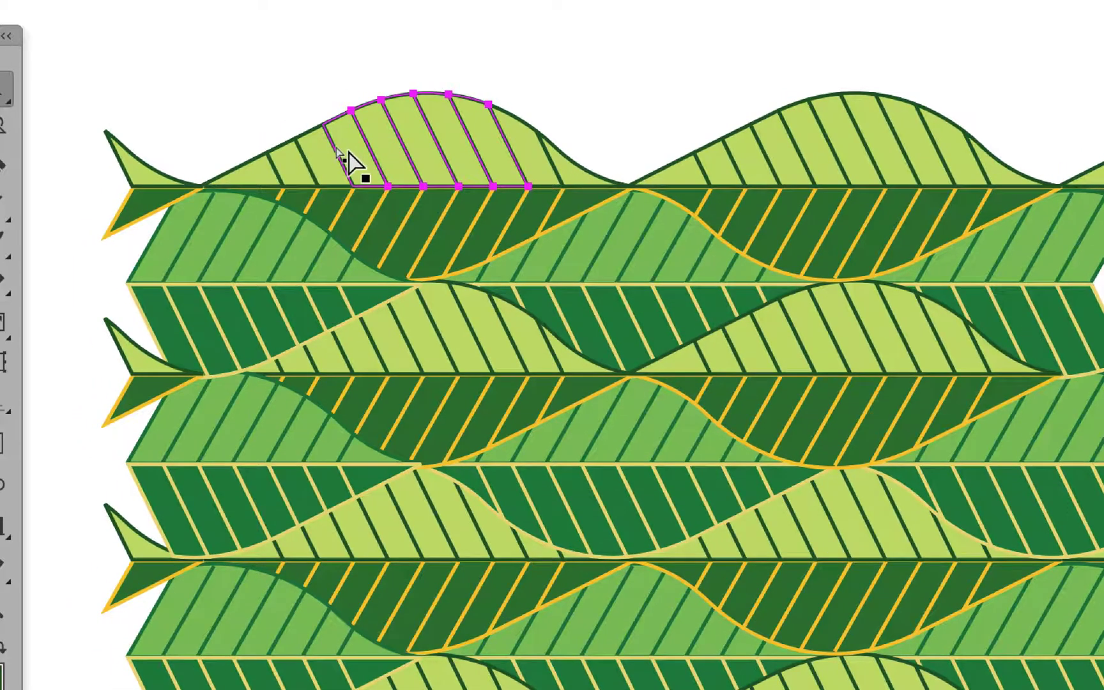
left_click(335, 151)
left_click(358, 154)
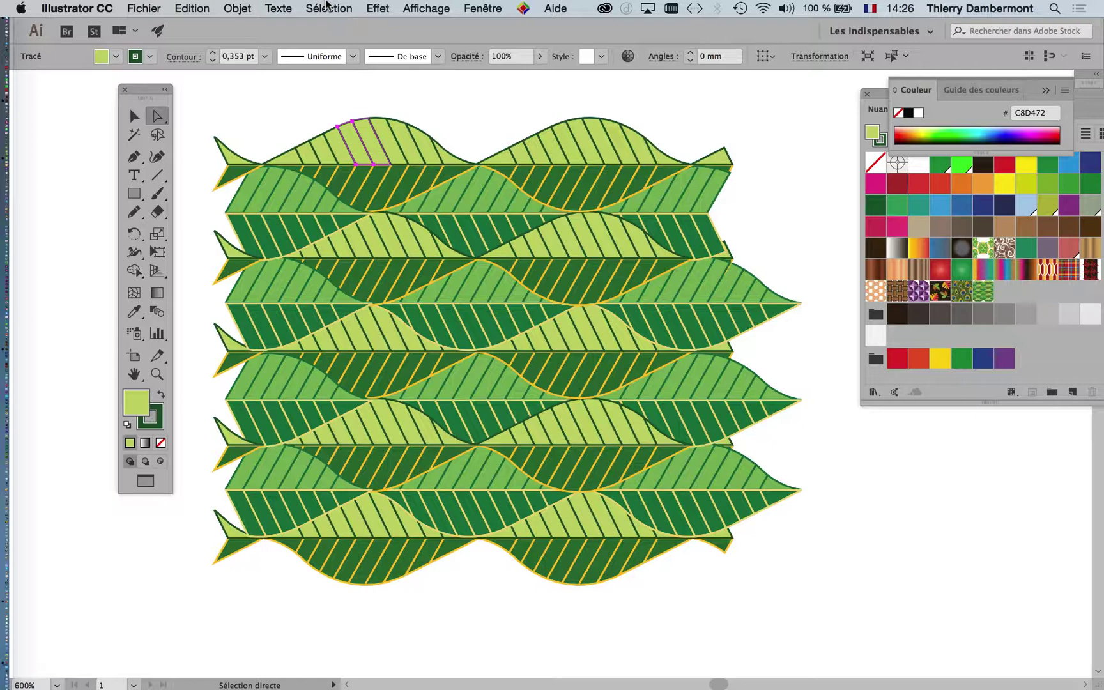
Step: Select all shapes sharing the light-green segment's fill colour and fill them with the dark navy swatch
left_click(327, 6)
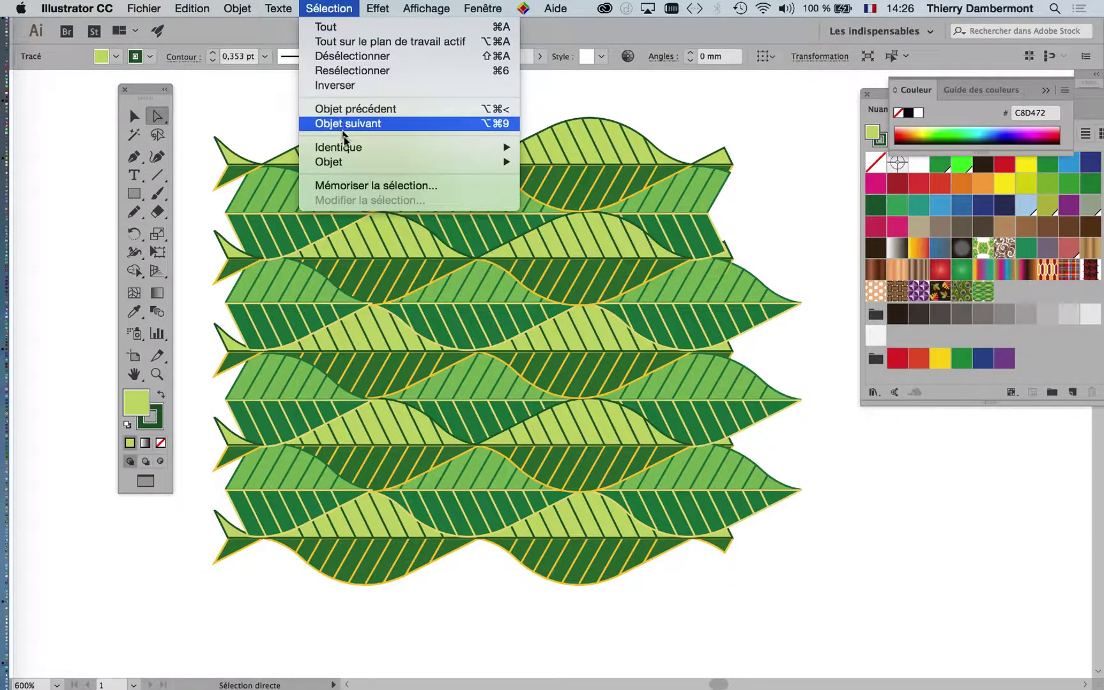
mouse_move(348, 155)
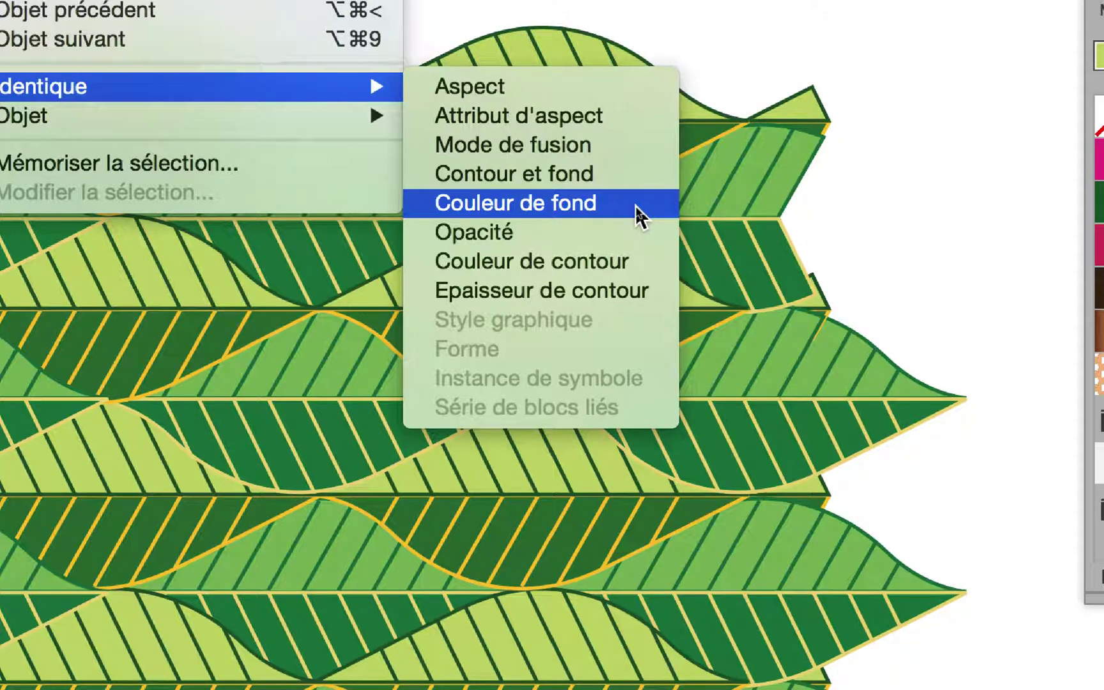
left_click(637, 206)
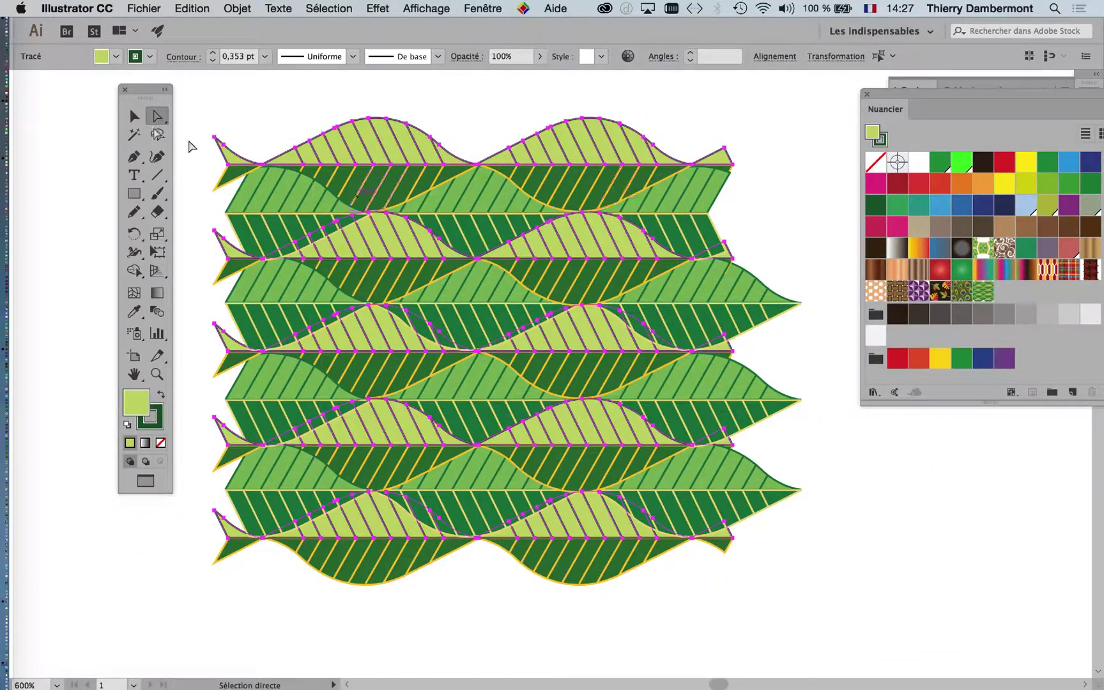
left_click_drag(147, 92, 106, 97)
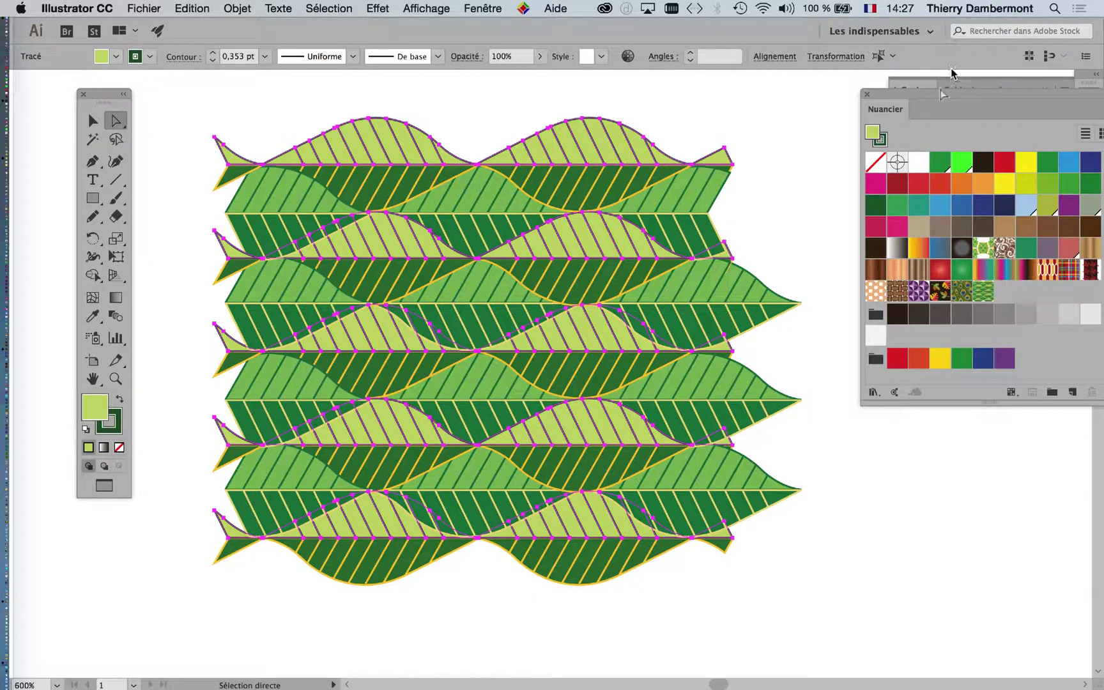
left_click_drag(913, 99, 813, 106)
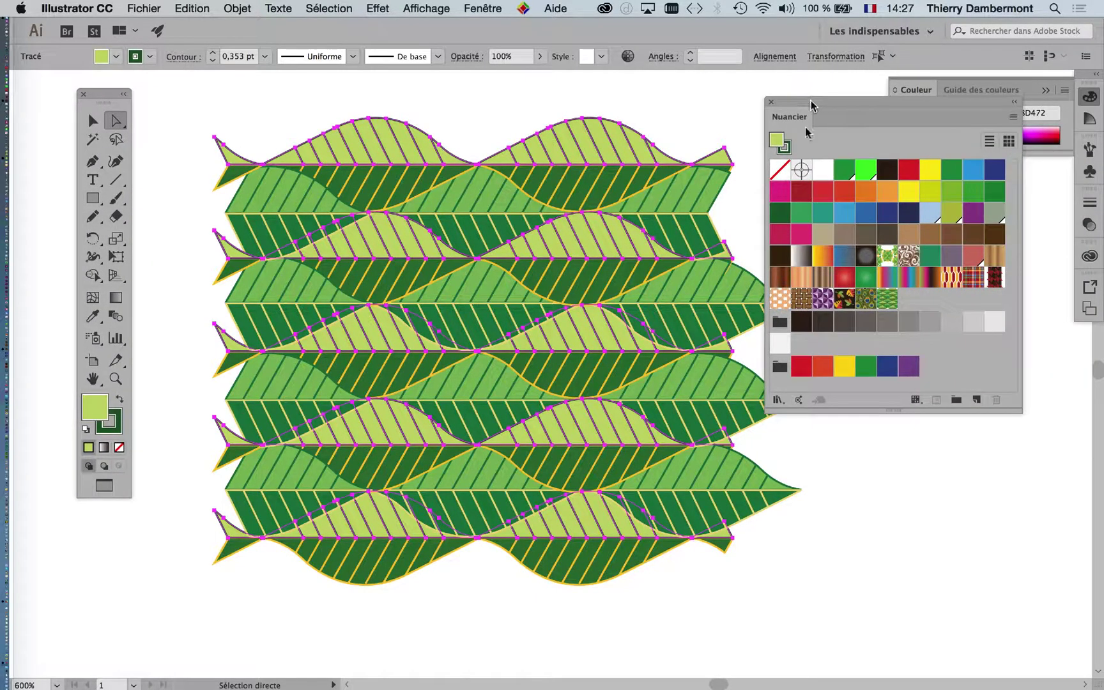
left_click(909, 214)
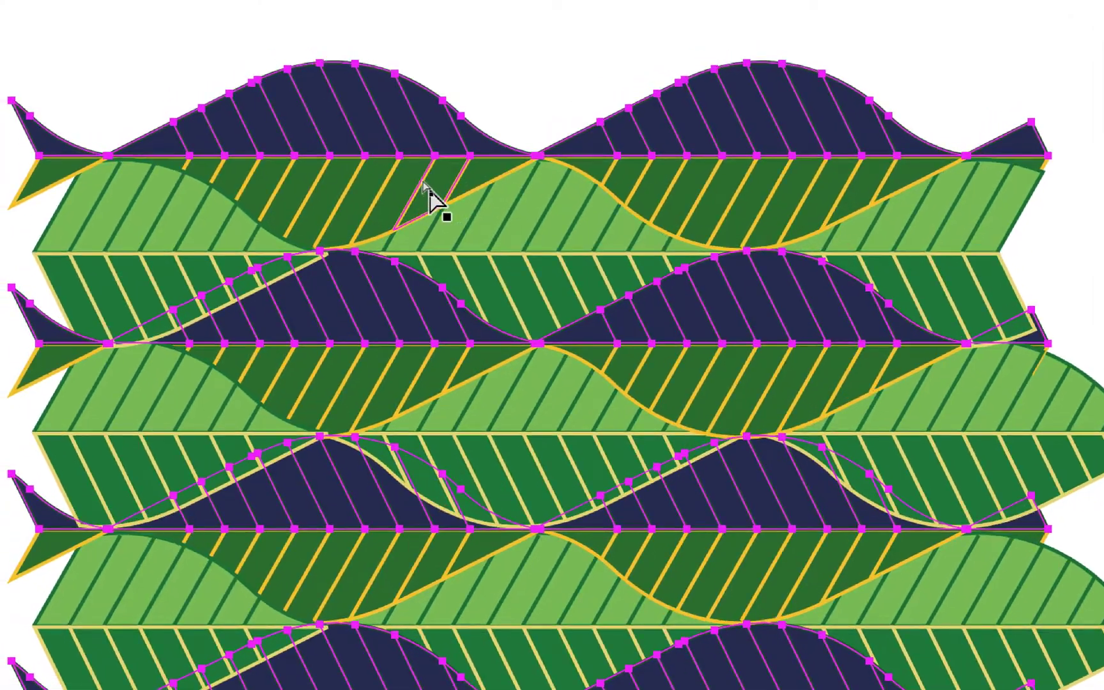
Step: Select all shapes with the same fill colour as the yellow-stroked dark-green leaf segments and fill them with the light-blue swatch
left_click(401, 172)
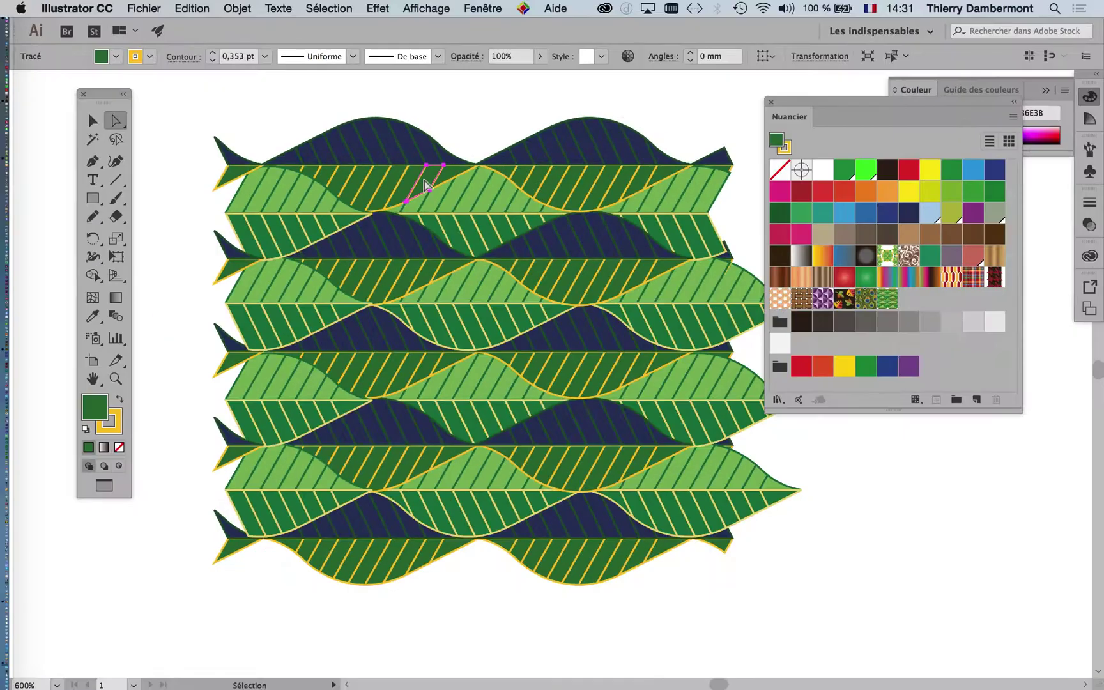
left_click(343, 8)
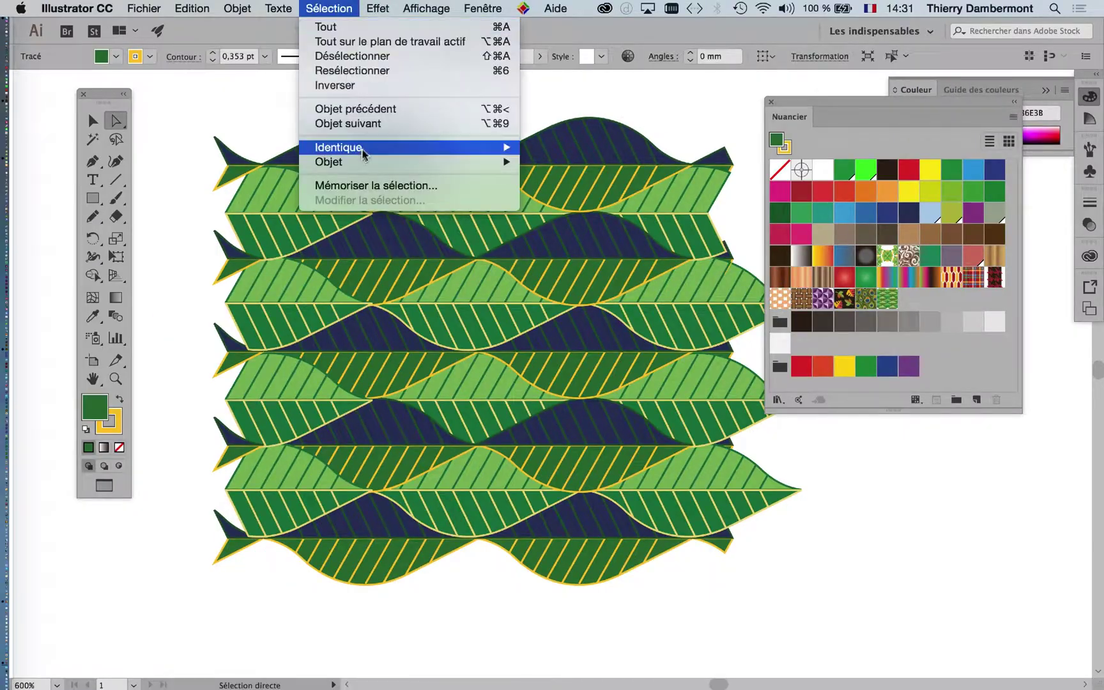
mouse_move(364, 148)
left_click(594, 205)
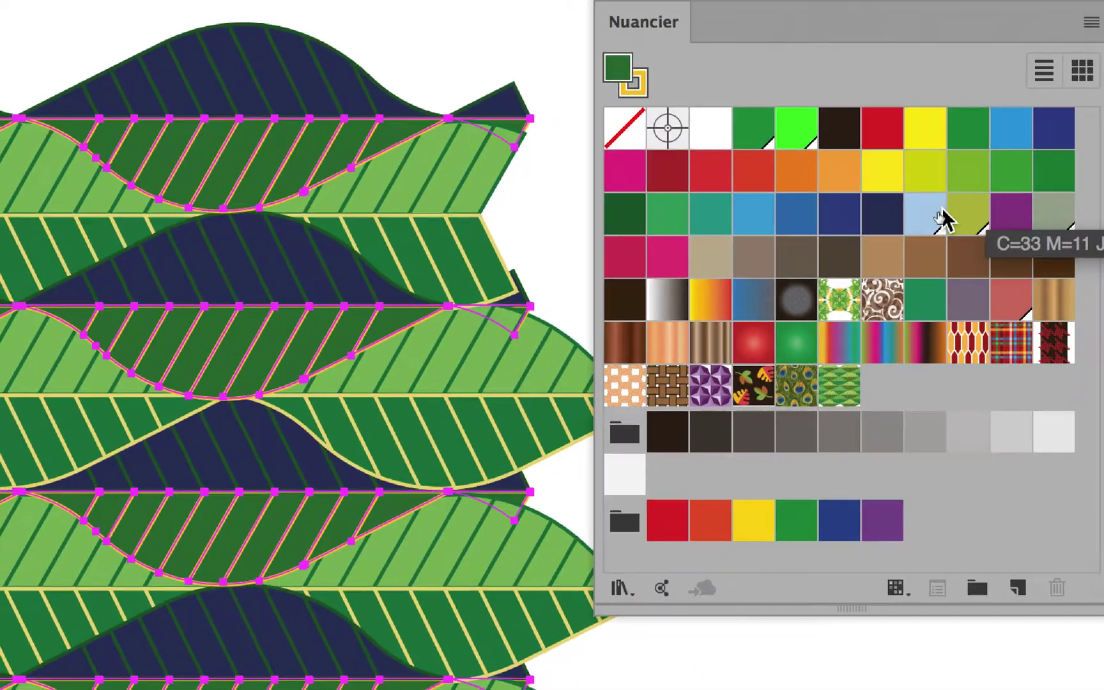
left_click(913, 225)
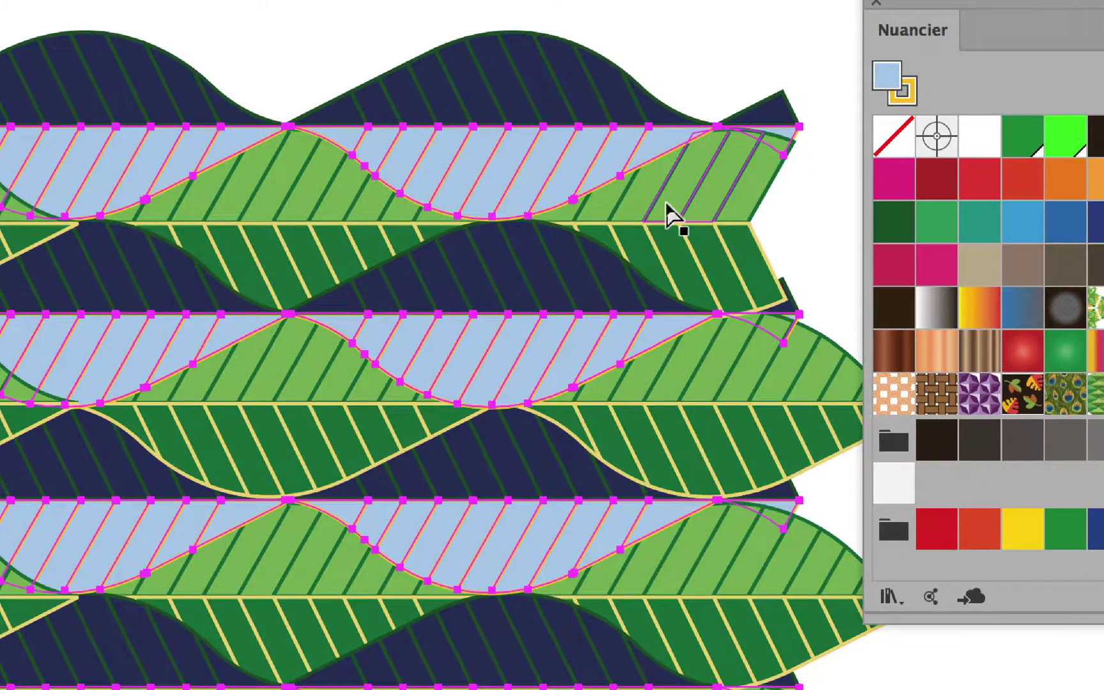
Step: Select all shapes sharing the medium-green segment's fill colour and fill them with the olive-green swatch
left_click(667, 211)
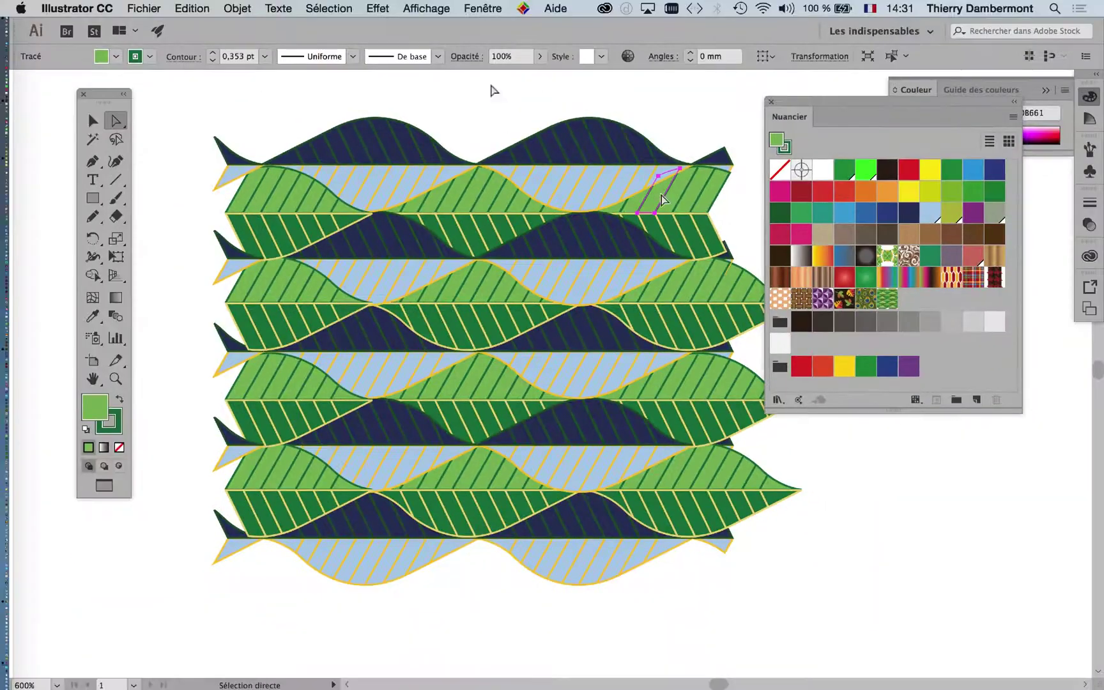
left_click(329, 7)
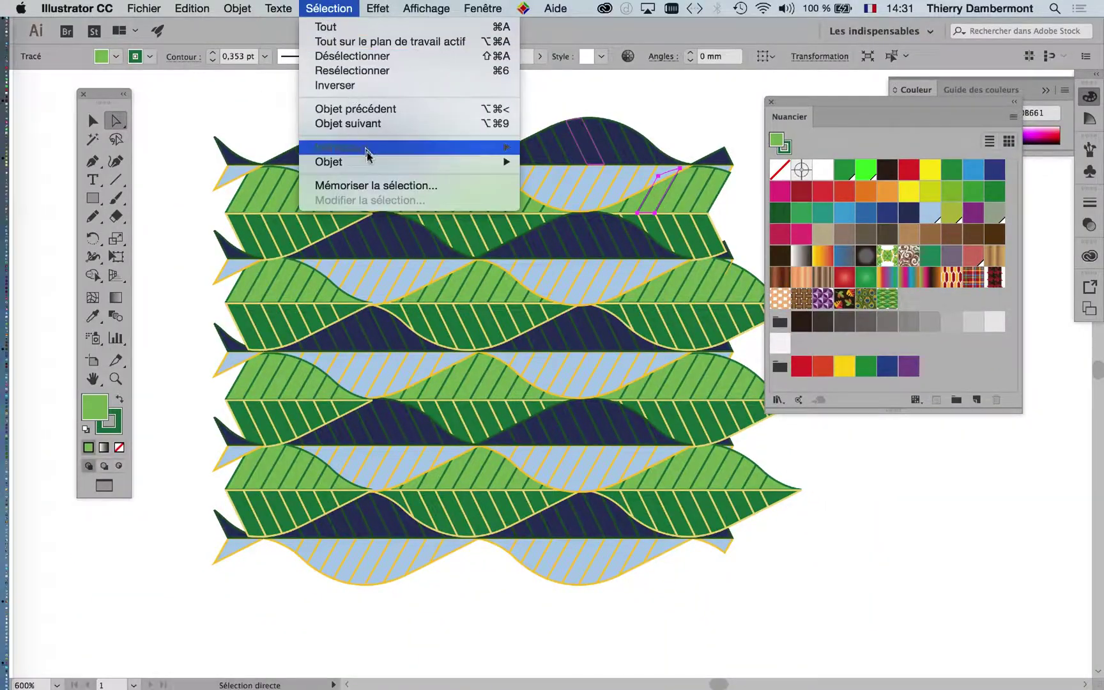
mouse_move(368, 153)
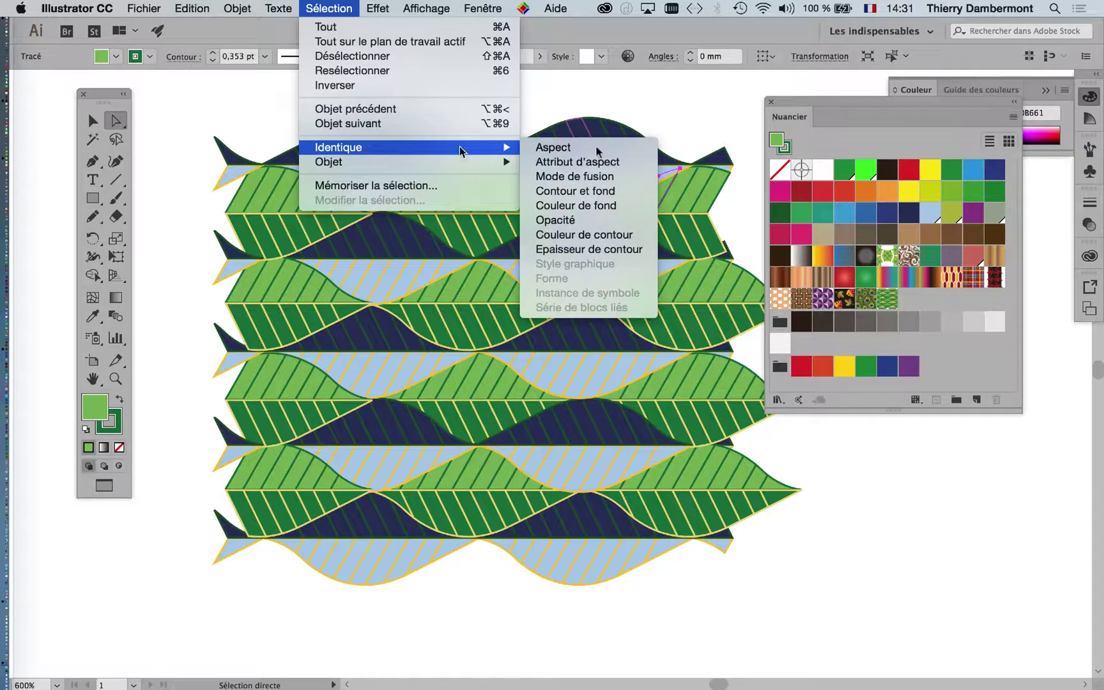
left_click(641, 215)
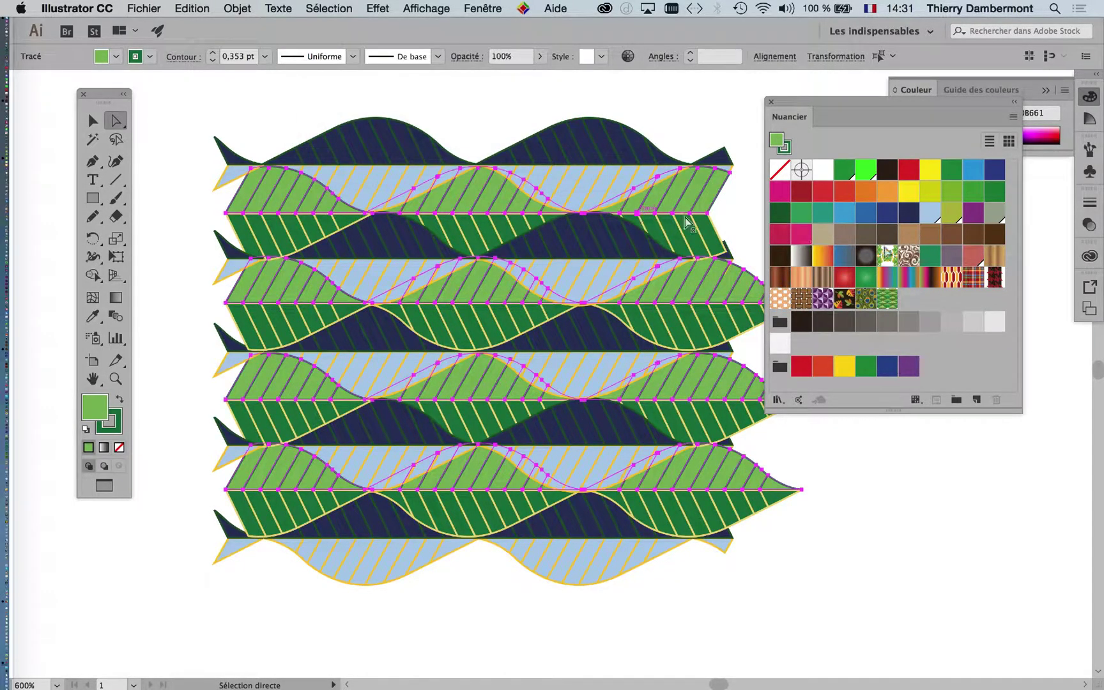
left_click(950, 215)
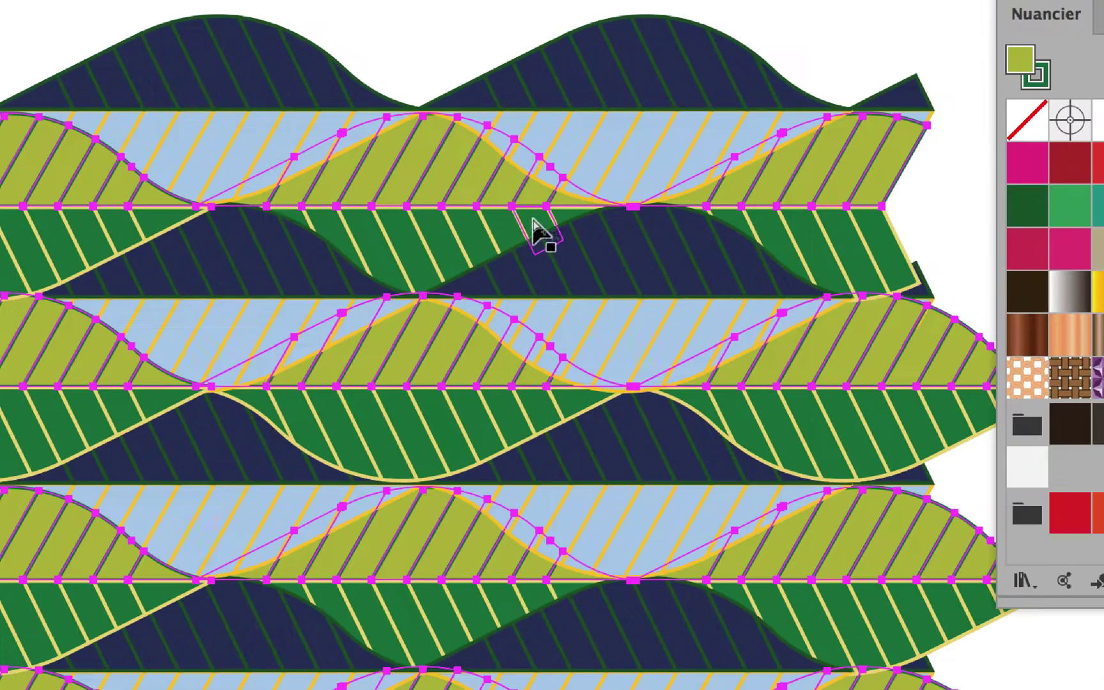
Step: Select all shapes sharing the pale-yellow stroke colour of a dark-green leaf segment, with the stroke active for editing
scroll(533, 221, "up", 1)
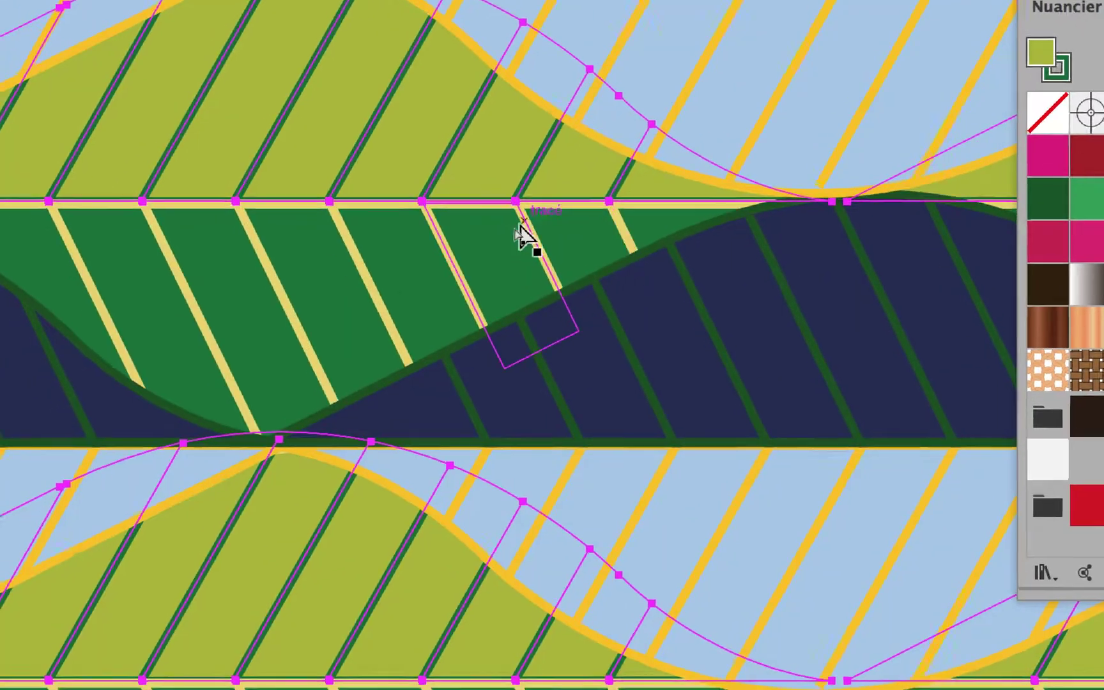
left_click(511, 239)
left_click(527, 238)
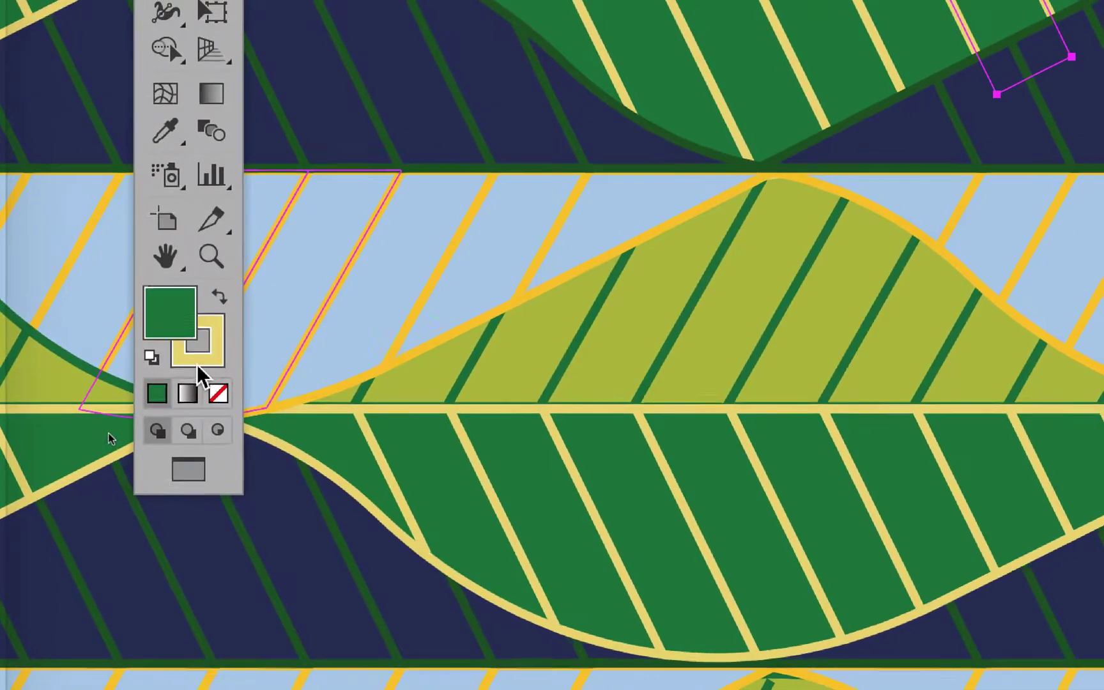
left_click(197, 364)
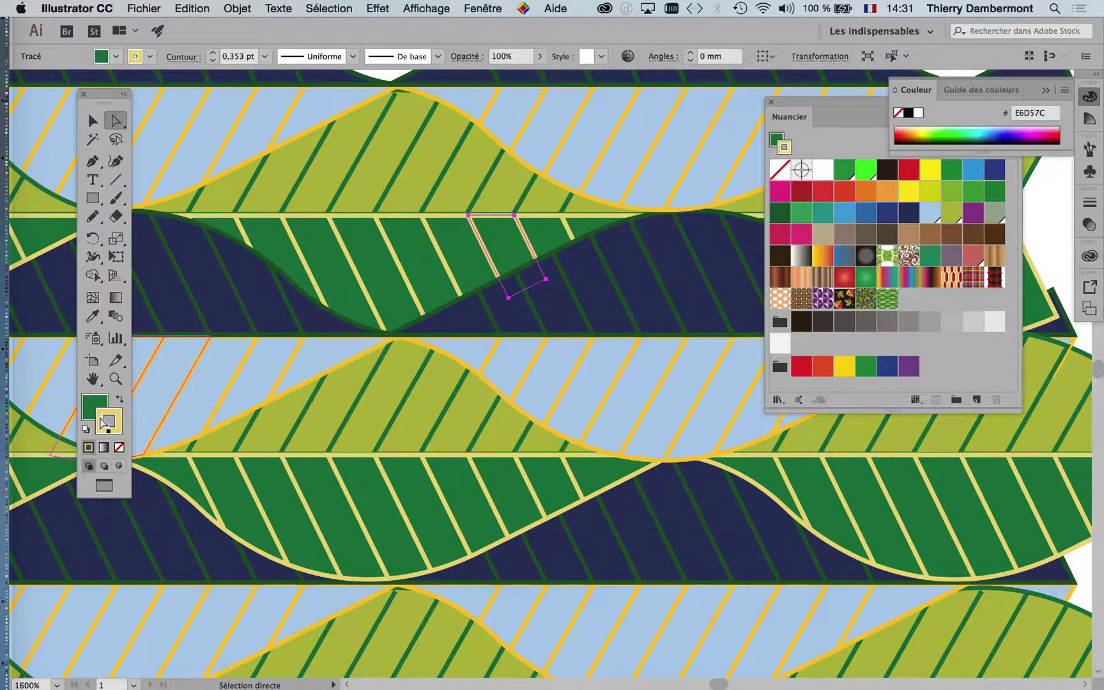
left_click(330, 8)
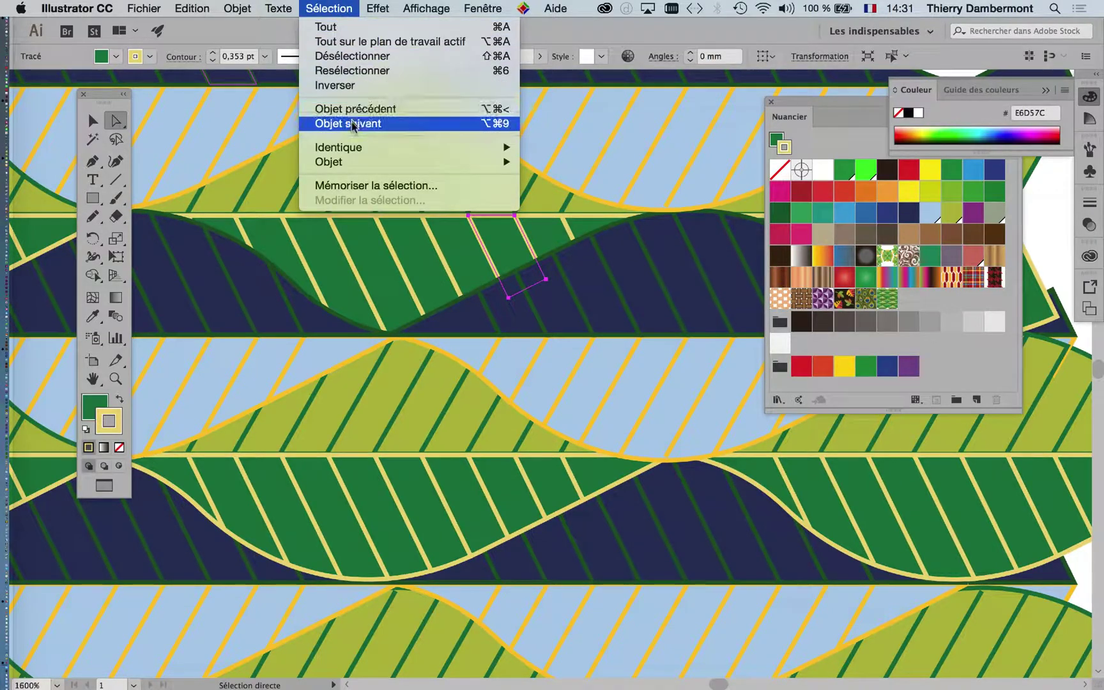
mouse_move(353, 147)
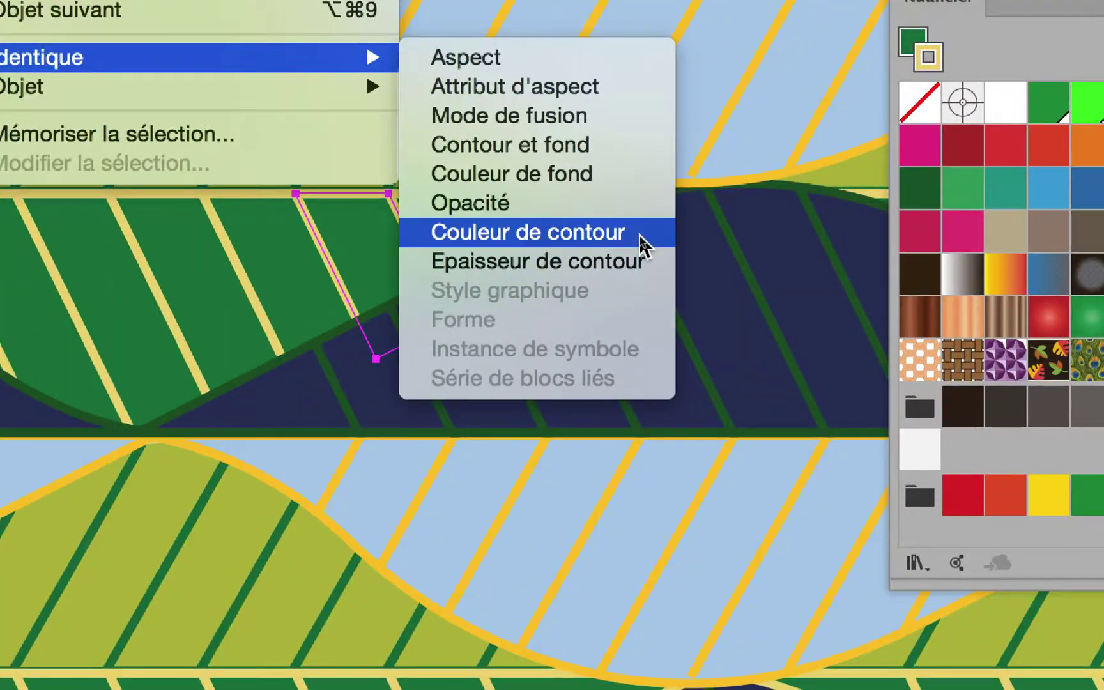
left_click(643, 244)
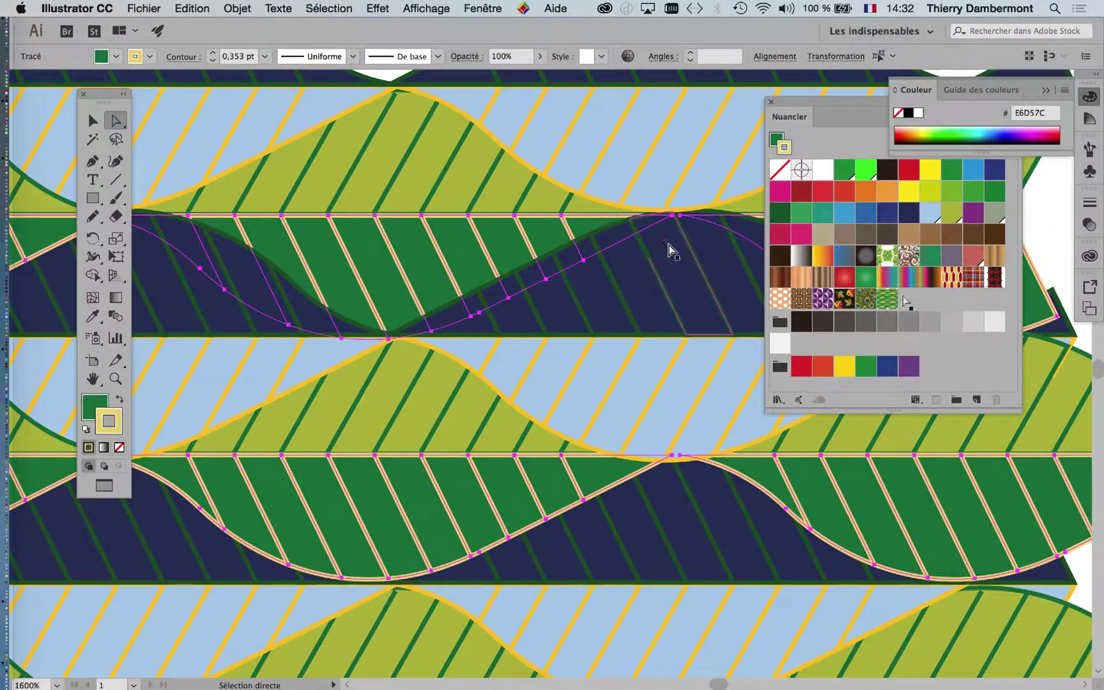
Step: Try orange and red strokes on the selected dark-green segments, settle on white, and deselect the artwork
left_click(866, 192)
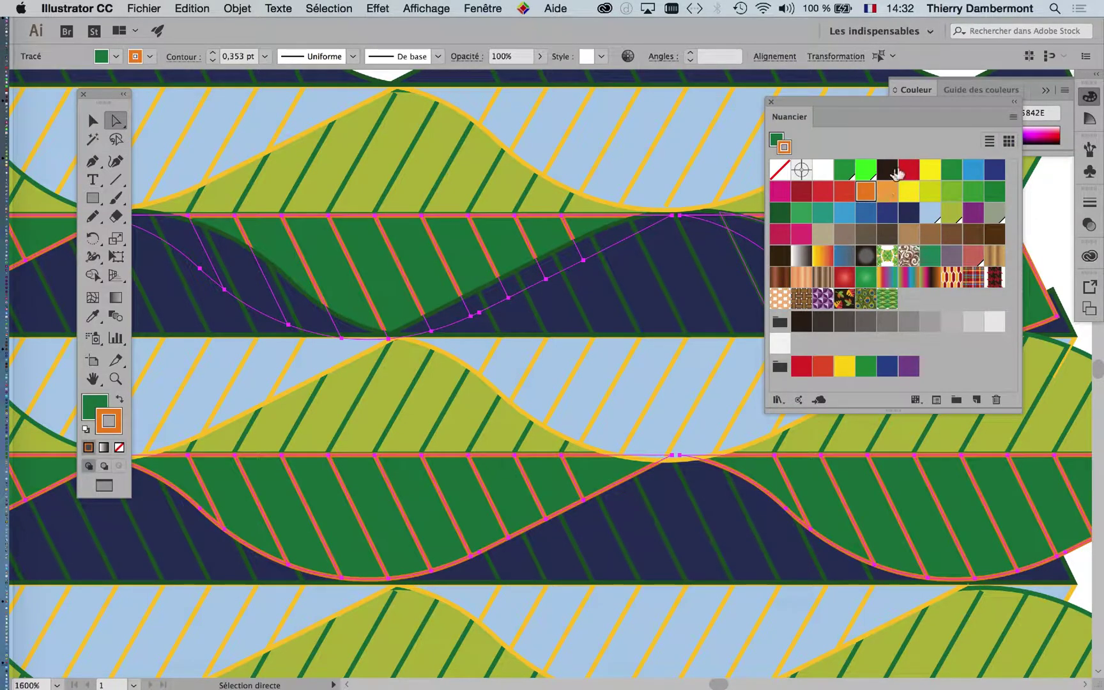
left_click(909, 169)
left_click(823, 170)
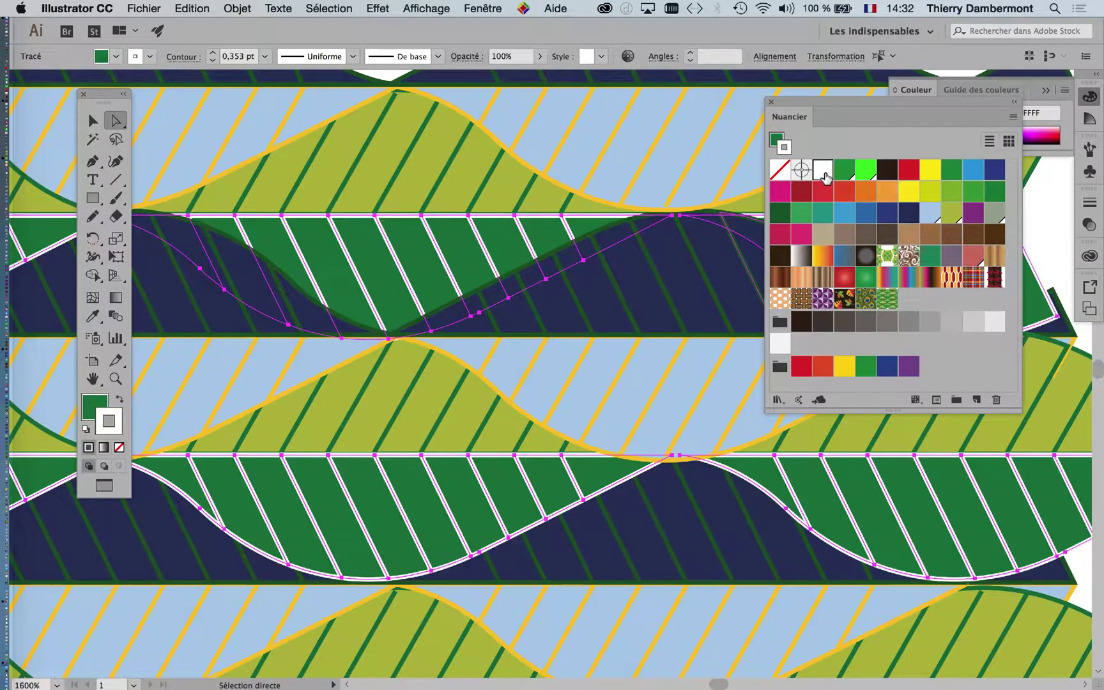
scroll(562, 294, "down", 1)
scroll(562, 294, "down", 2)
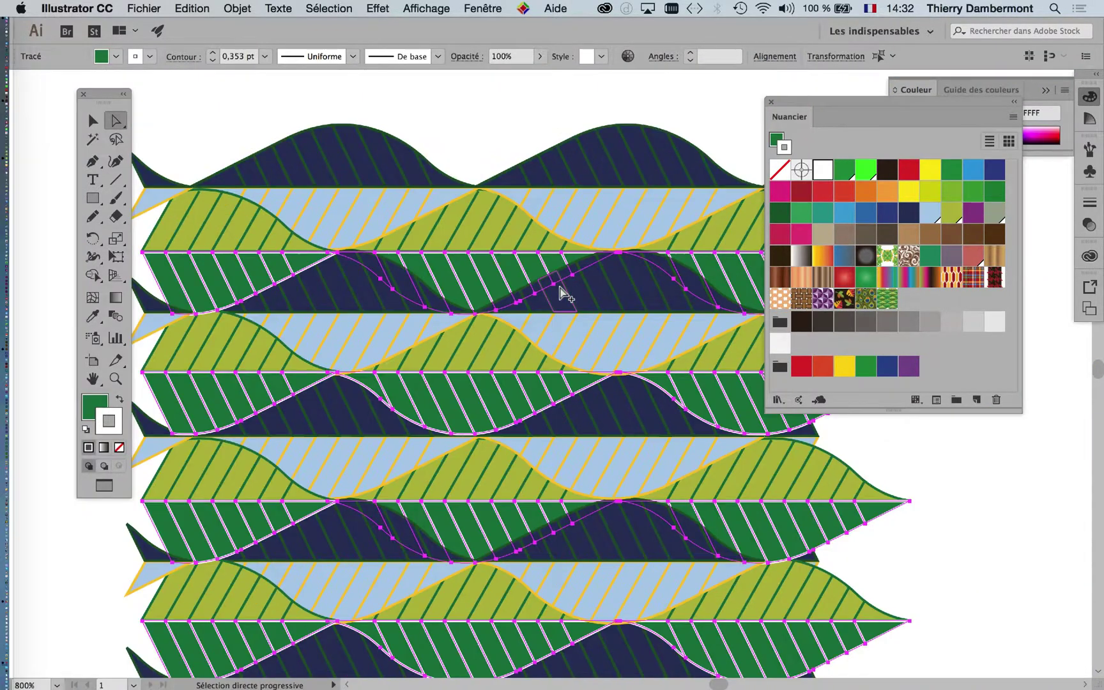
left_click(887, 494)
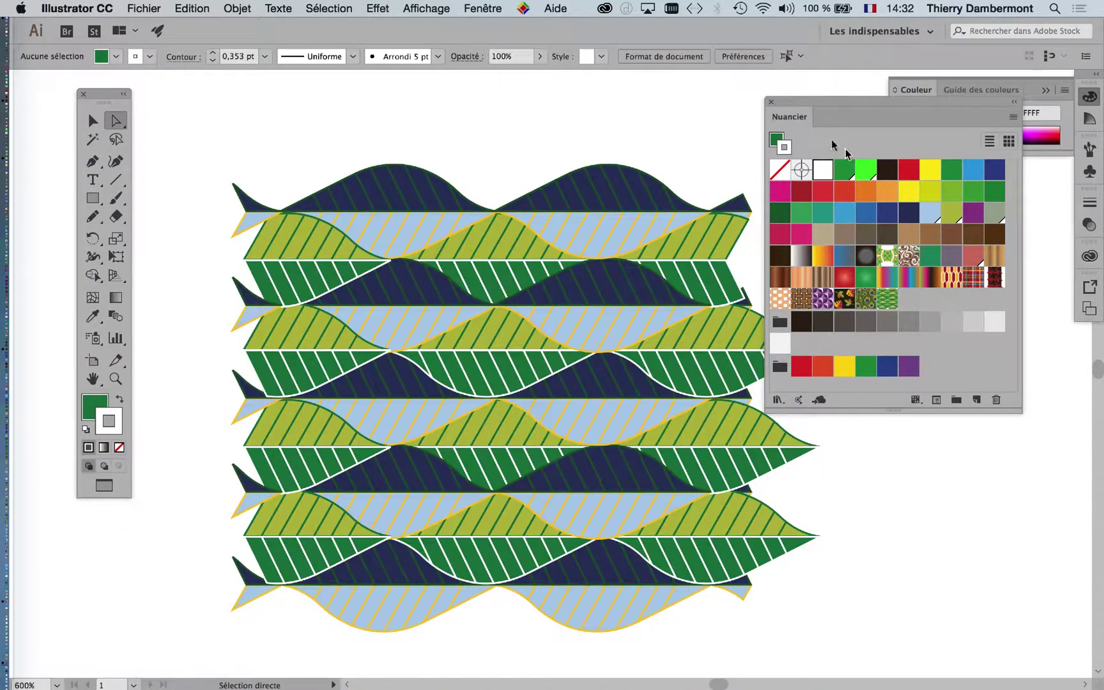
Step: Save the document as an Adobe PDF named bases-illustrator-04.pdf in the current folder, using the [Illustrator par défaut] preset
left_click_drag(806, 106, 925, 196)
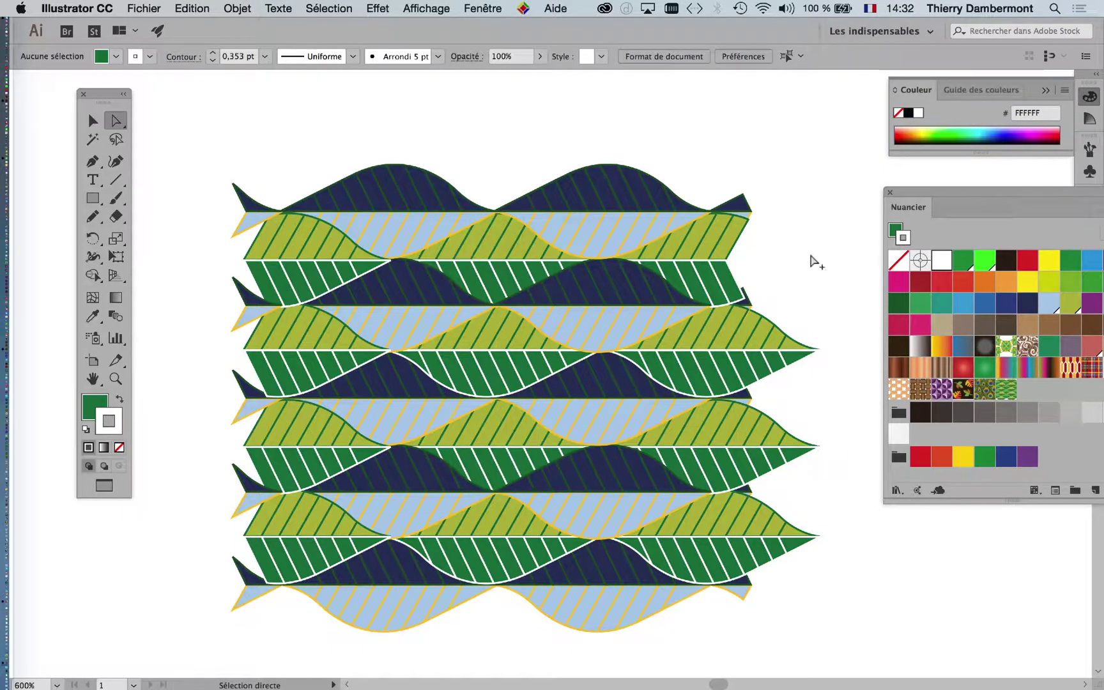
scroll(810, 256, "down", 2)
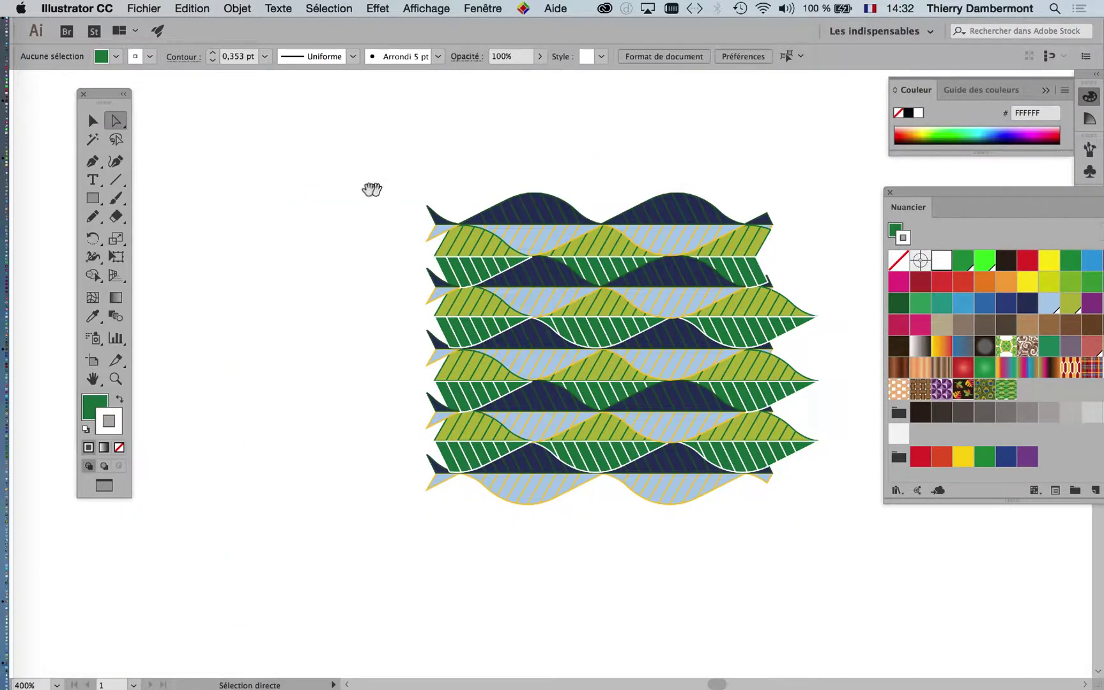
left_click_drag(373, 187, 286, 180)
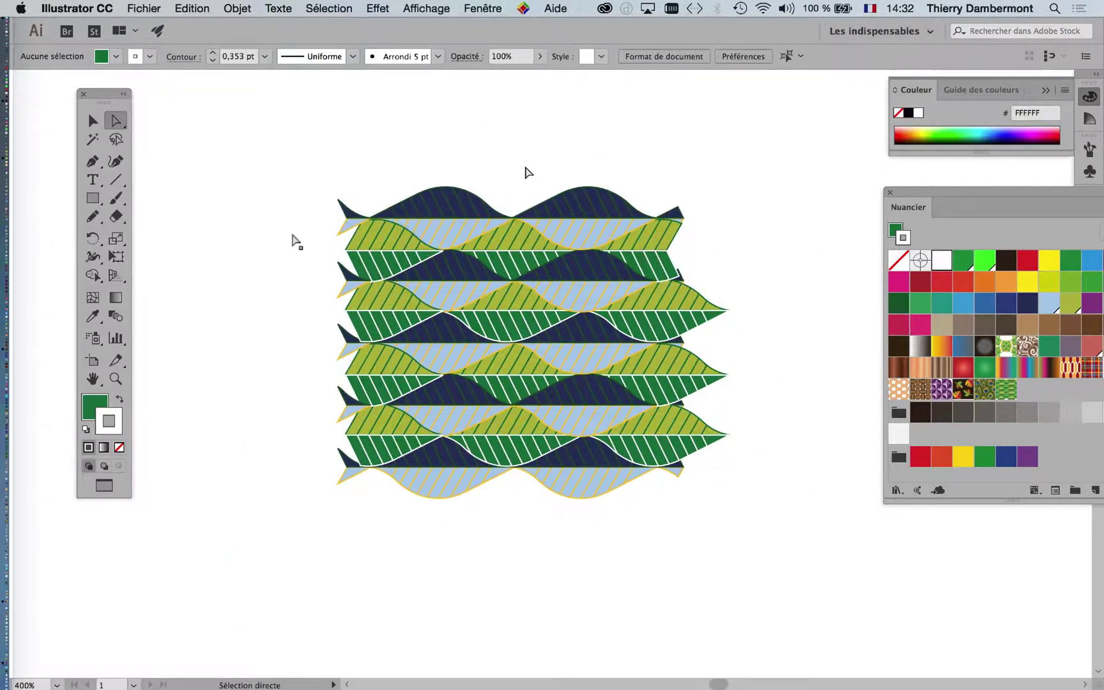
left_click(142, 8)
left_click(199, 142)
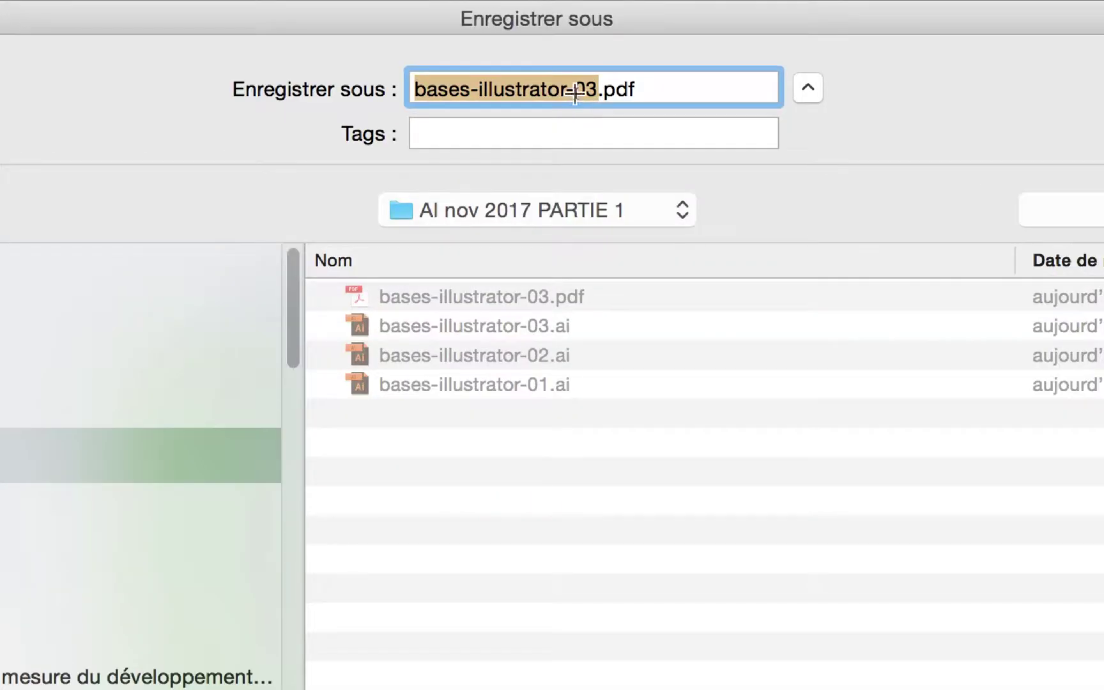
left_click(586, 91)
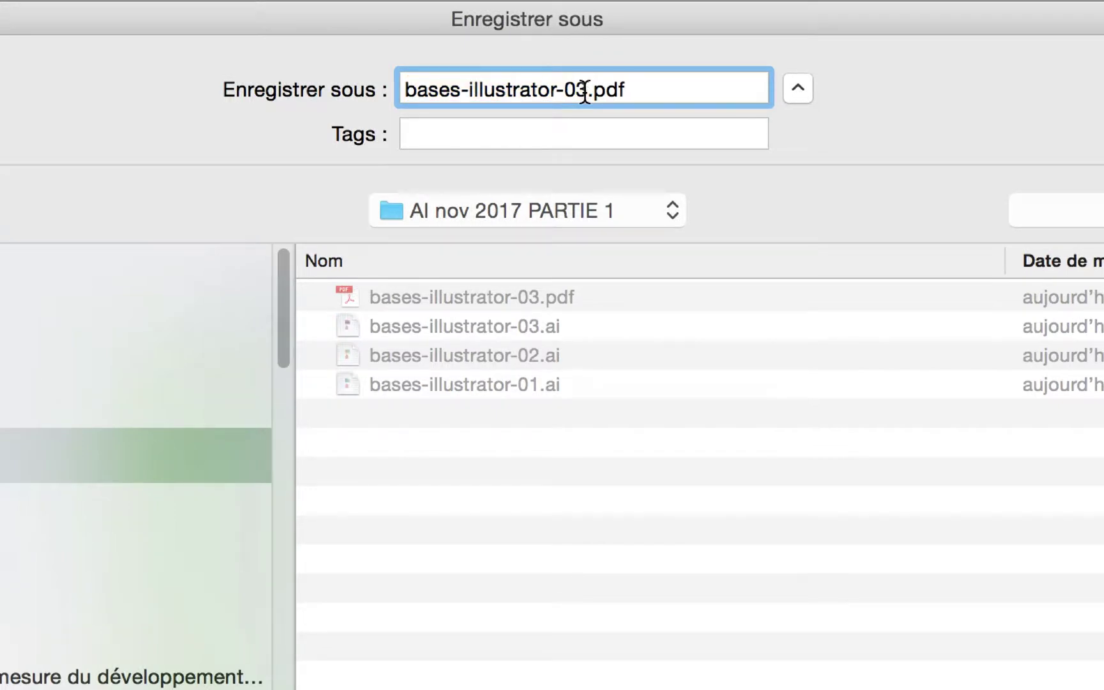
key("BackSpace")
type("4")
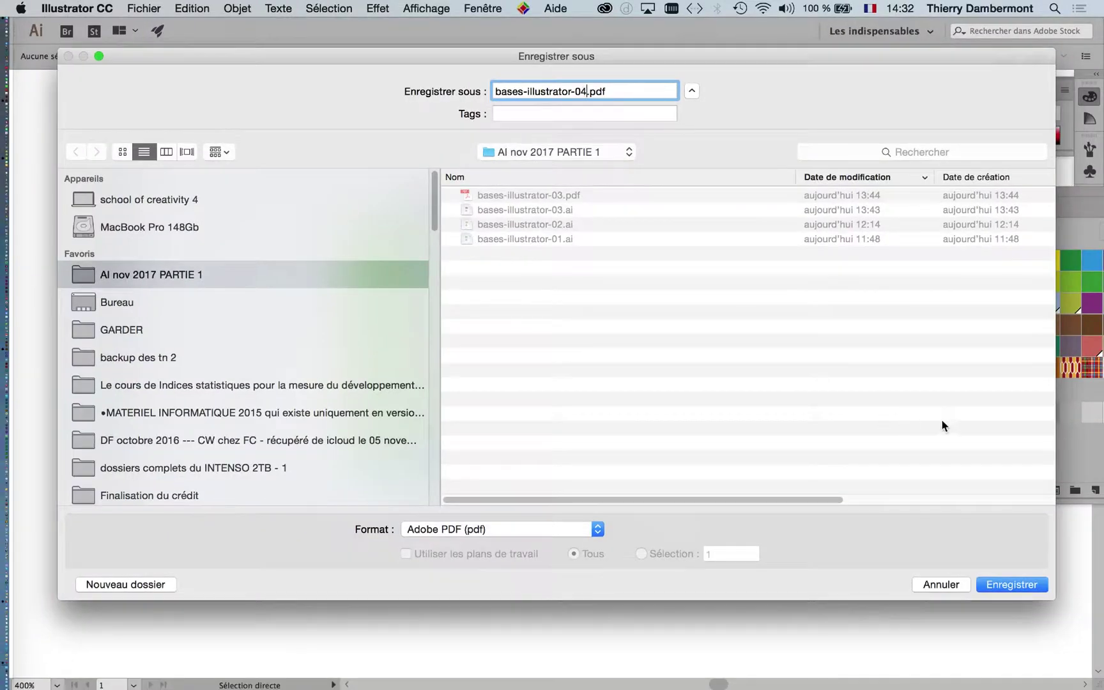
left_click(1017, 586)
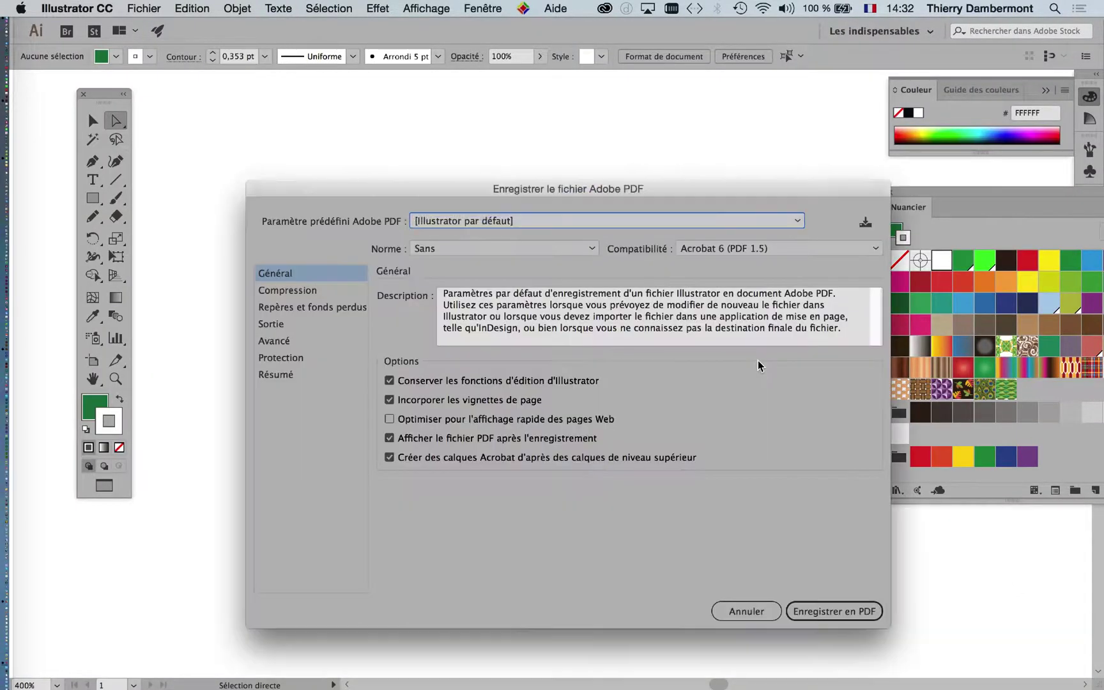
left_click(831, 615)
Step: Close the Acrobat window with all its open tabs and return to the leaf artwork in Illustrator
key("Tab")
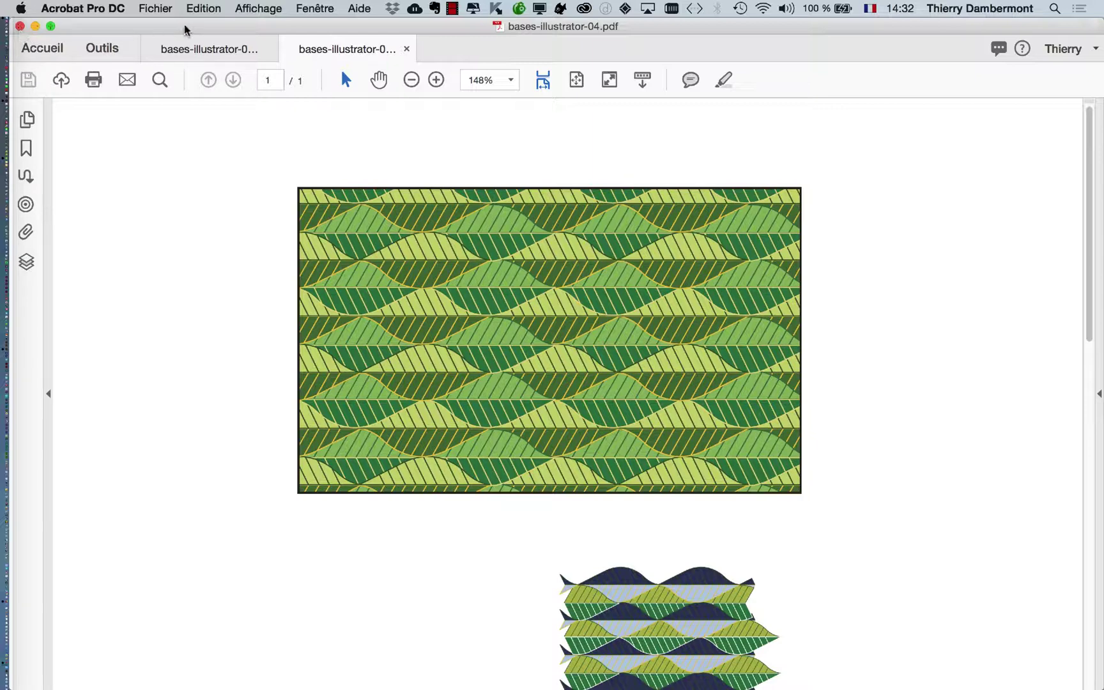
left_click_drag(185, 28, 580, 225)
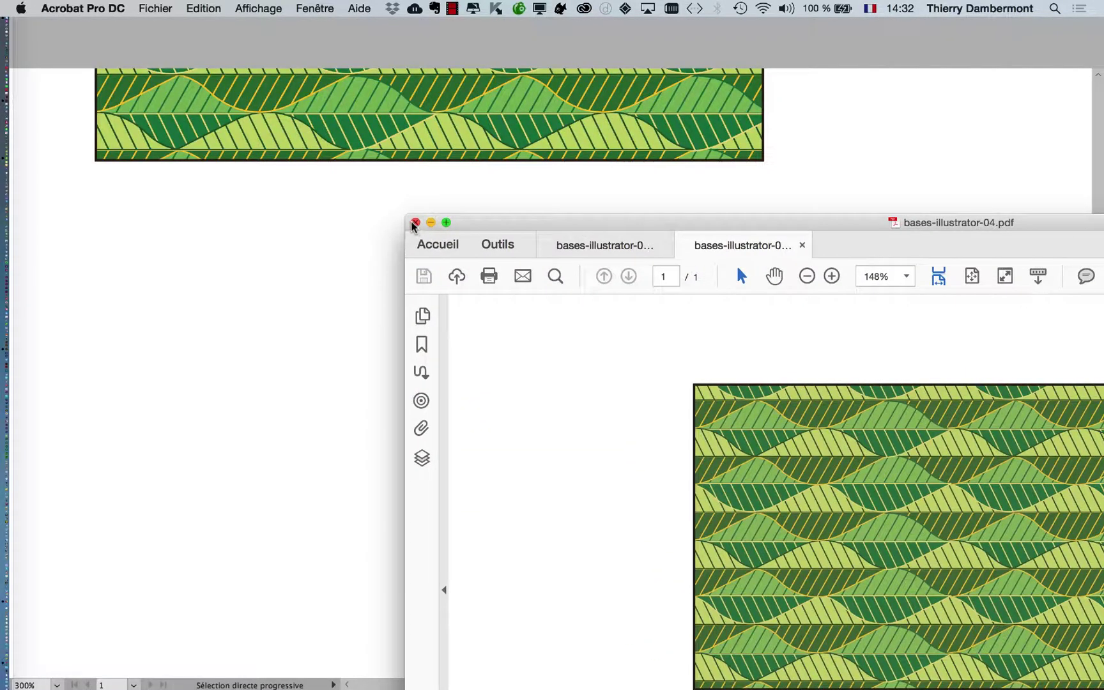
left_click(414, 224)
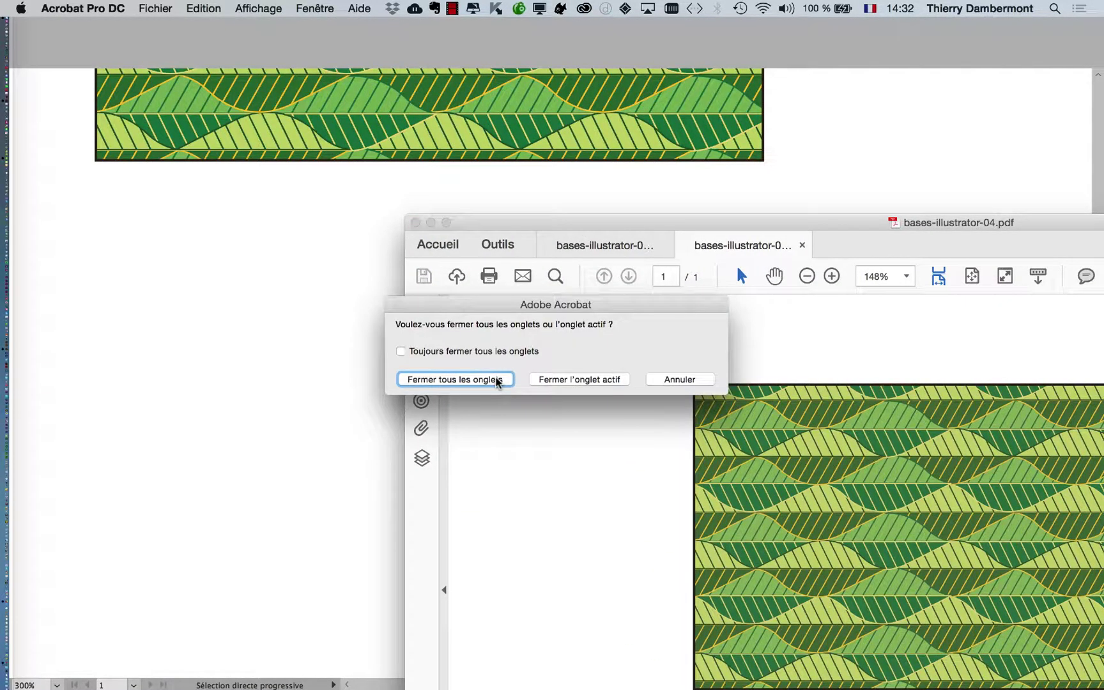
left_click(498, 380)
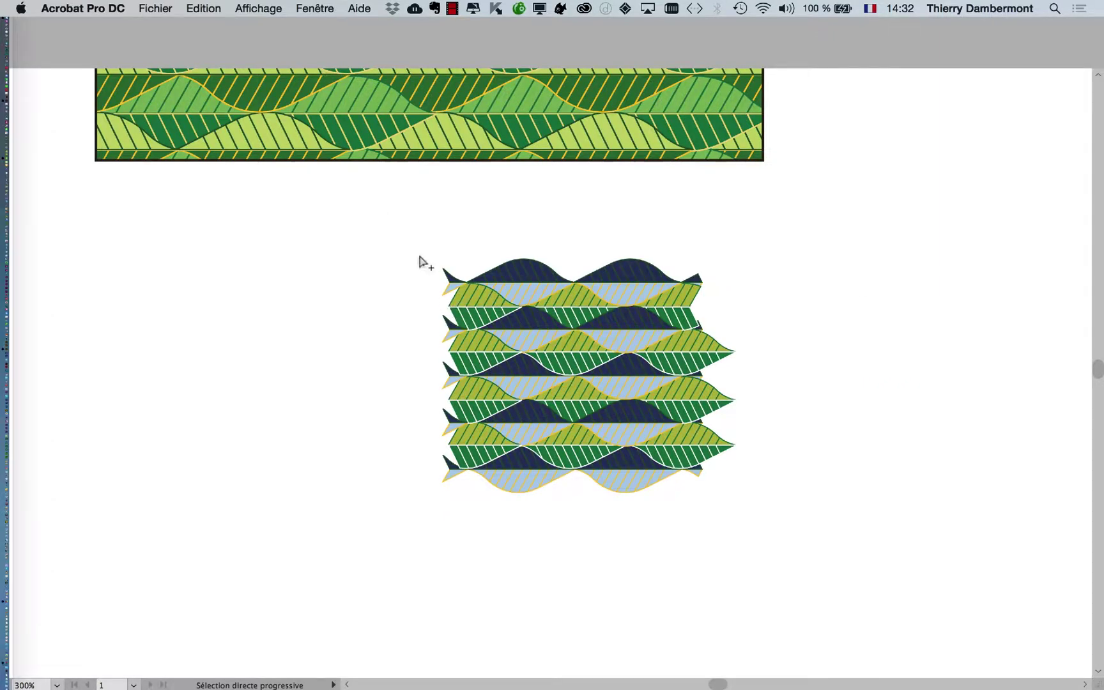
left_click(420, 261)
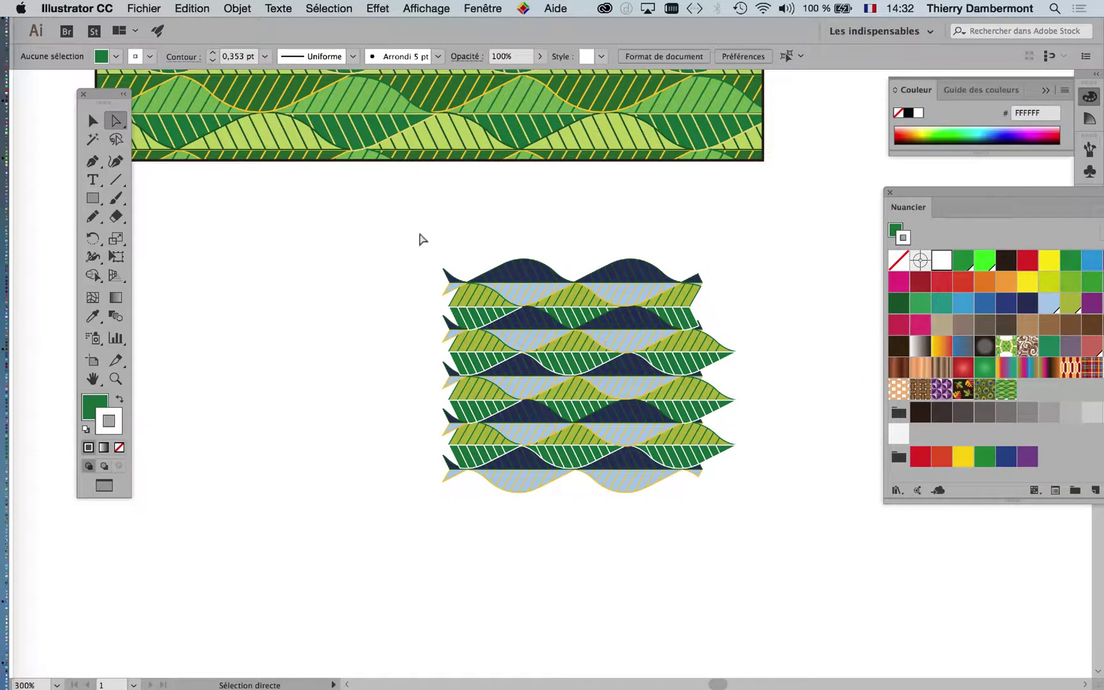
Step: Select the whole recoloured leaf tile group and add it to the swatches as a pattern, after the green leaf pattern
scroll(420, 234, "down", 1)
left_click_drag(349, 257, 256, 256)
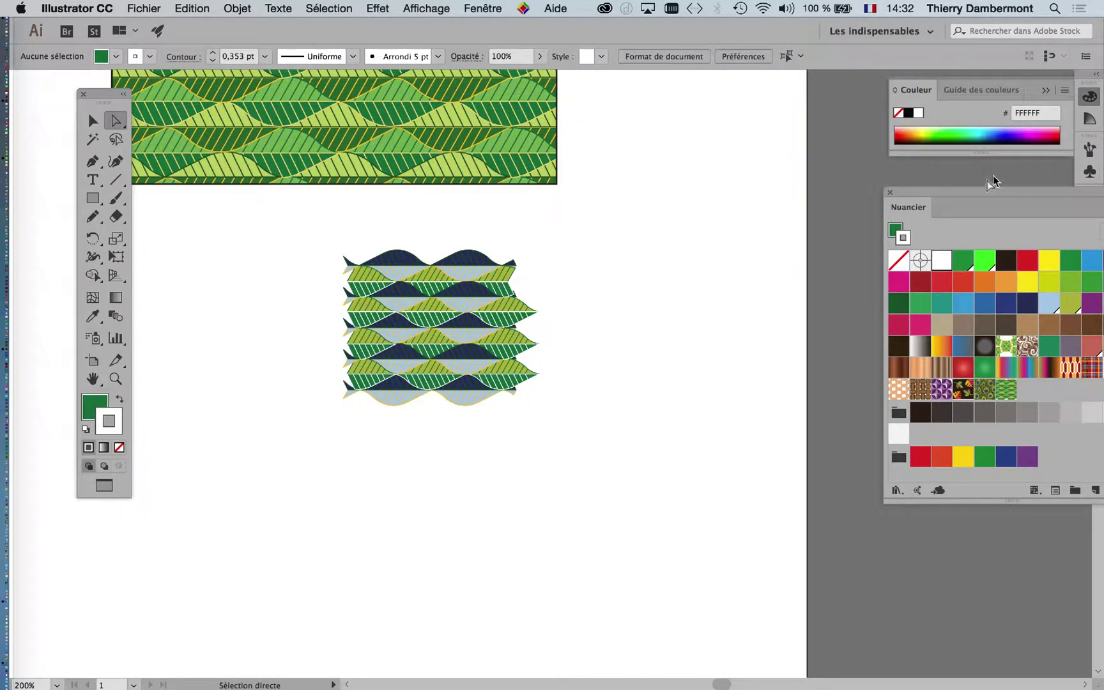
left_click_drag(980, 196, 712, 142)
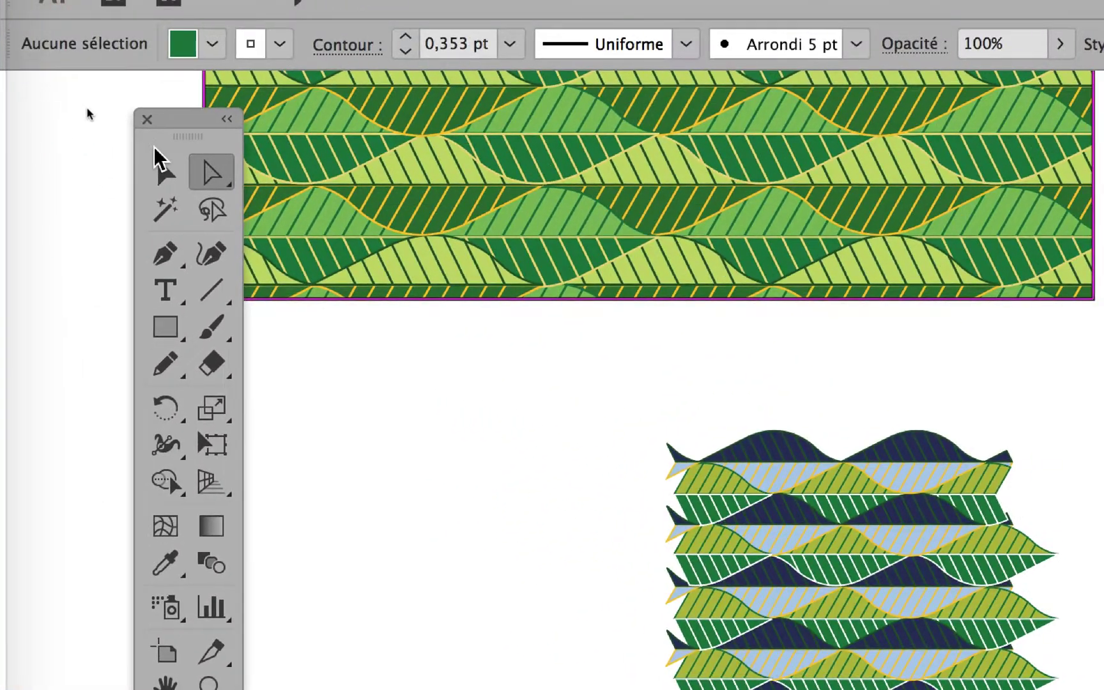
left_click(82, 102)
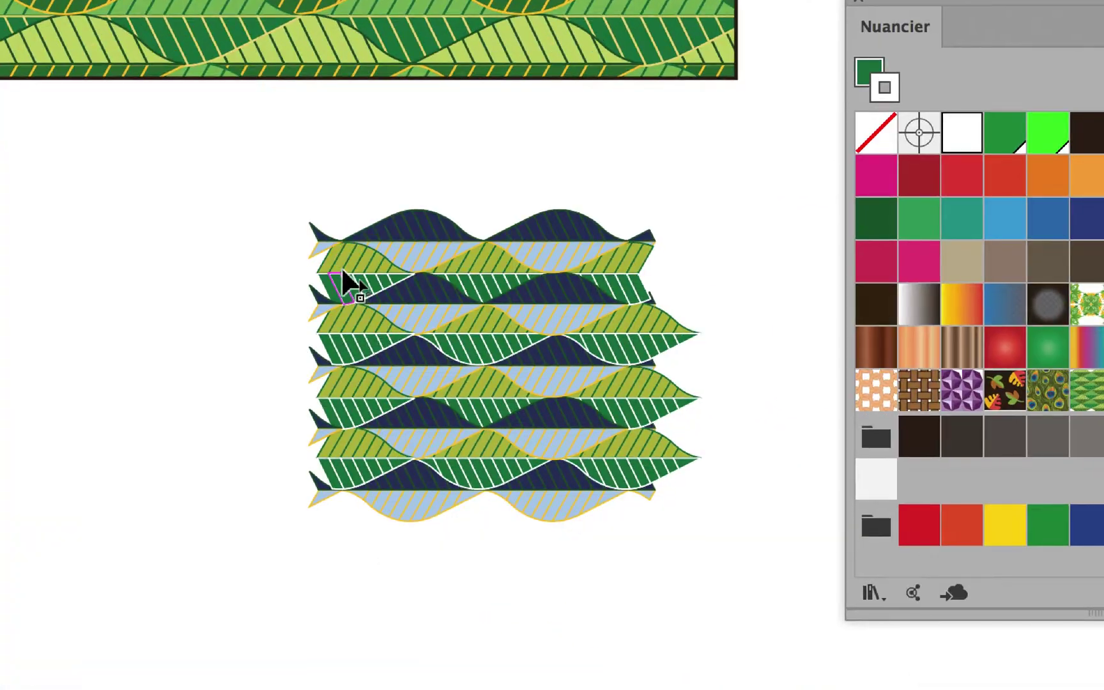
left_click(343, 275)
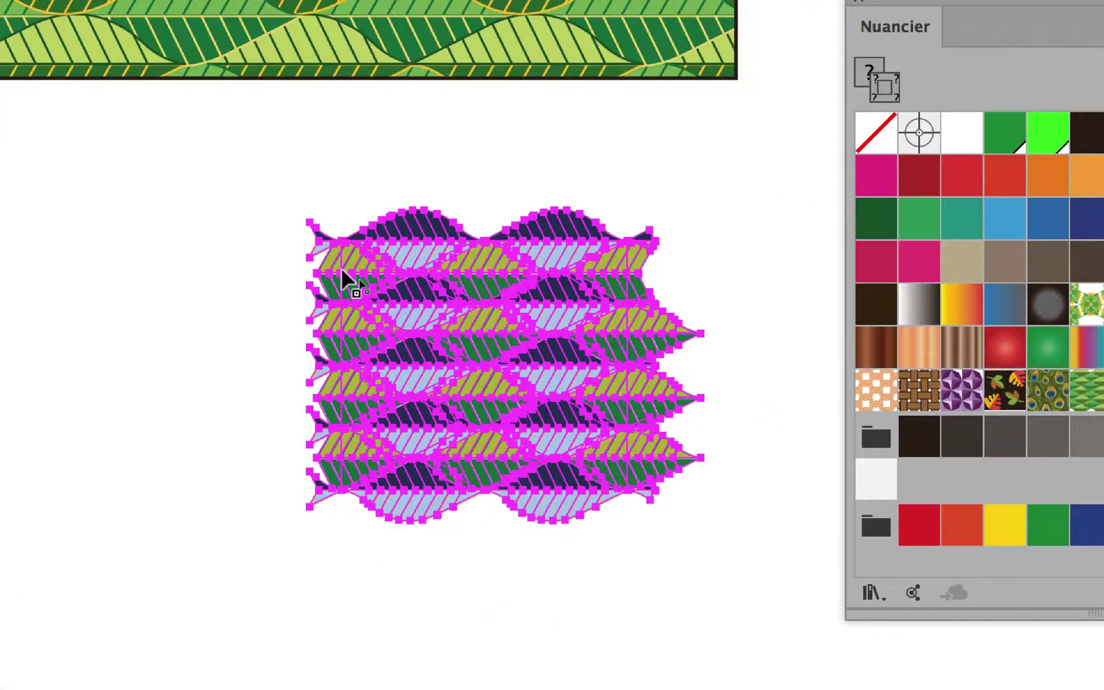
left_click_drag(343, 274, 656, 348)
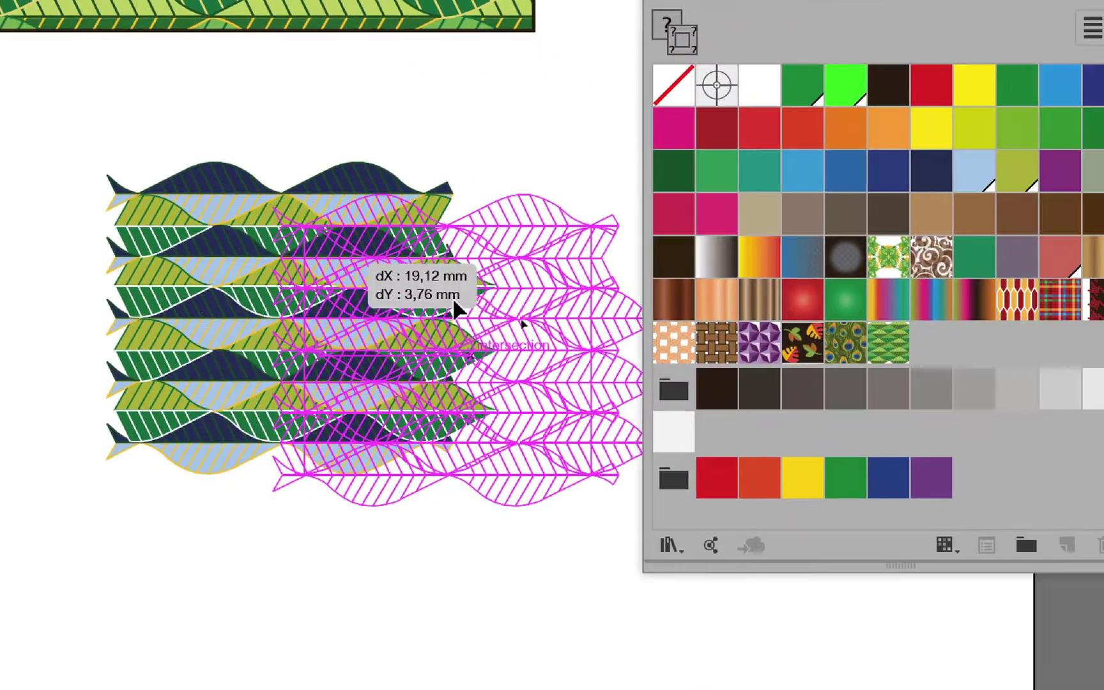
left_click_drag(452, 297, 876, 336)
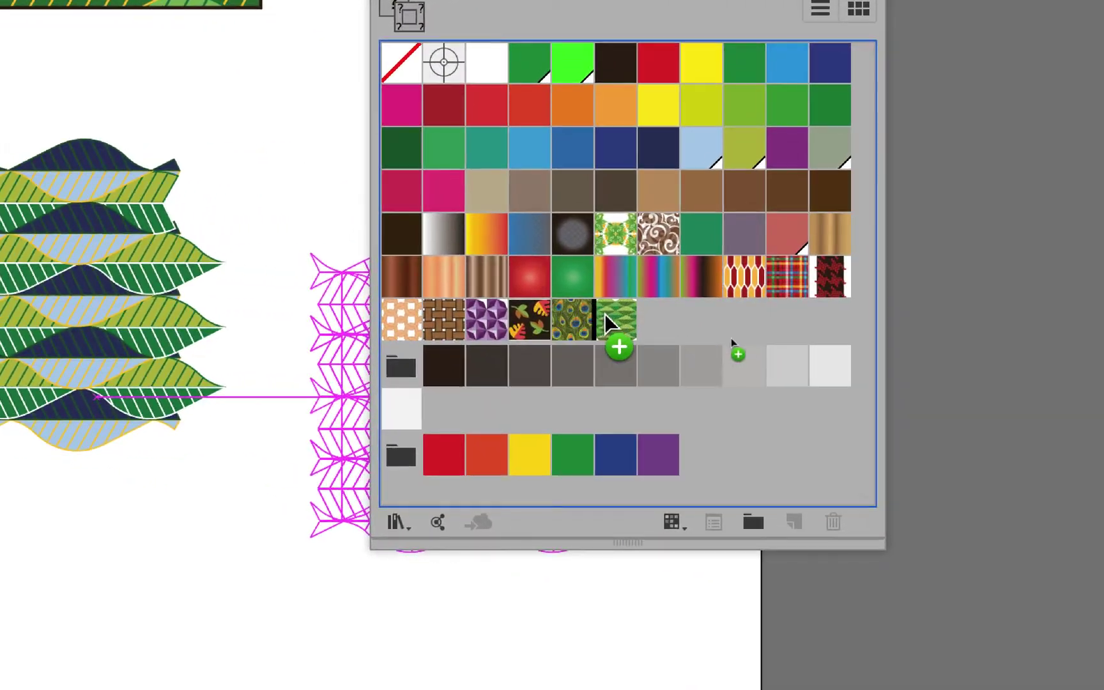
left_click_drag(604, 314, 618, 318)
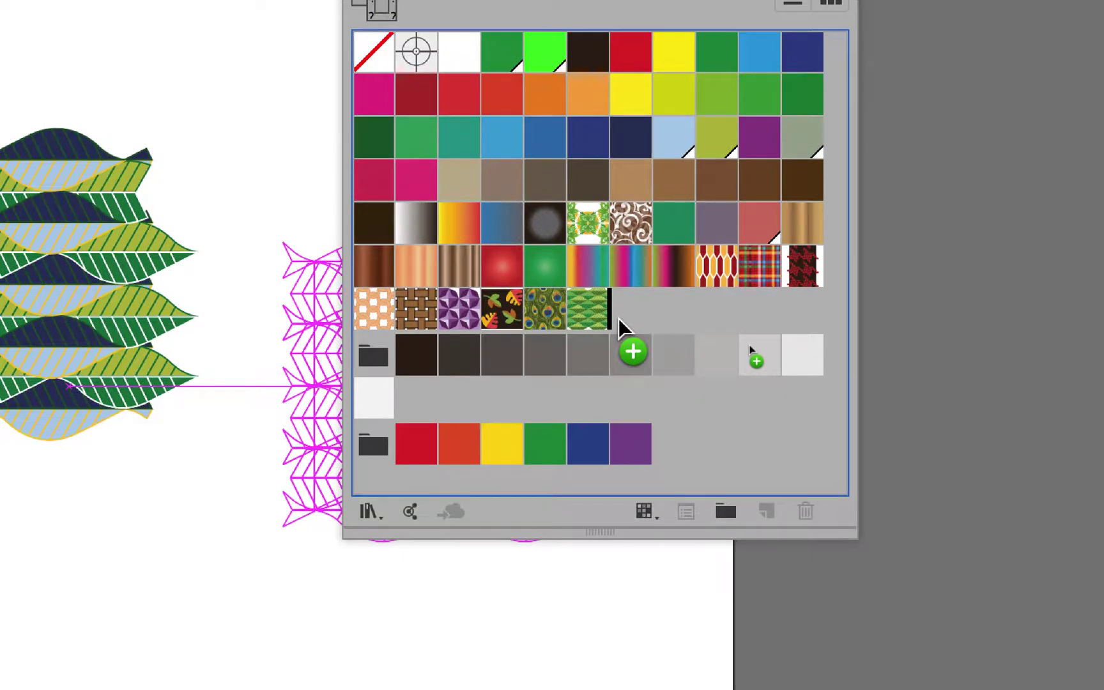
left_click_drag(618, 318, 619, 318)
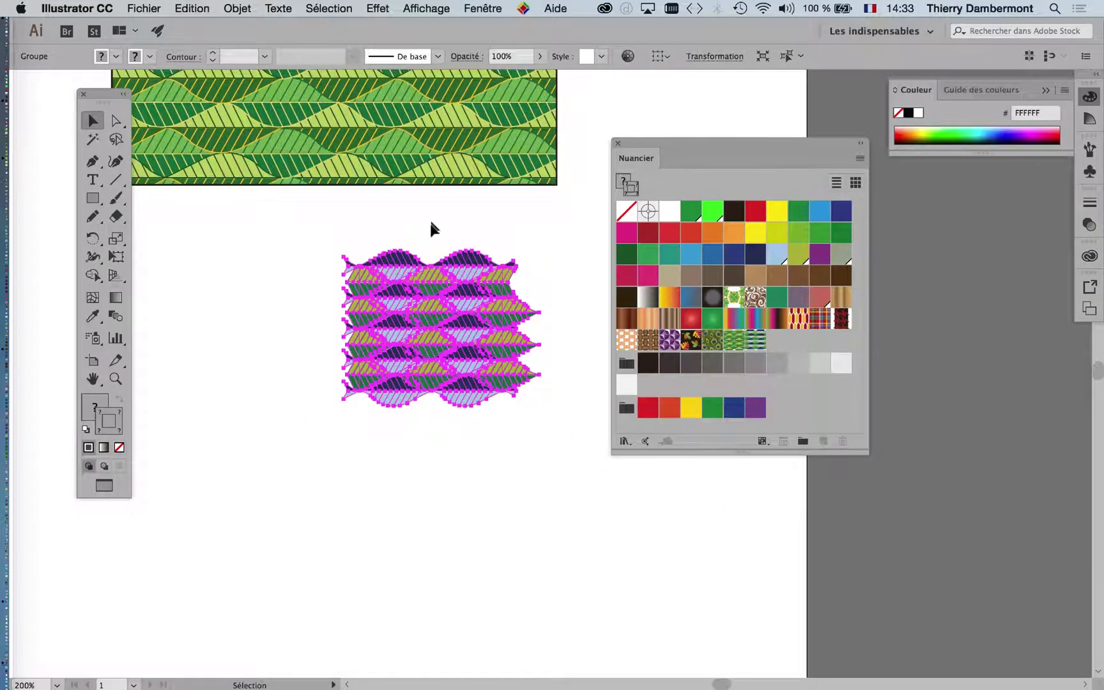
Step: Try the new leaf pattern swatch as the stroke of the selected tile, then undo the stroke change and the swatch creation
scroll(433, 231, "up", 2)
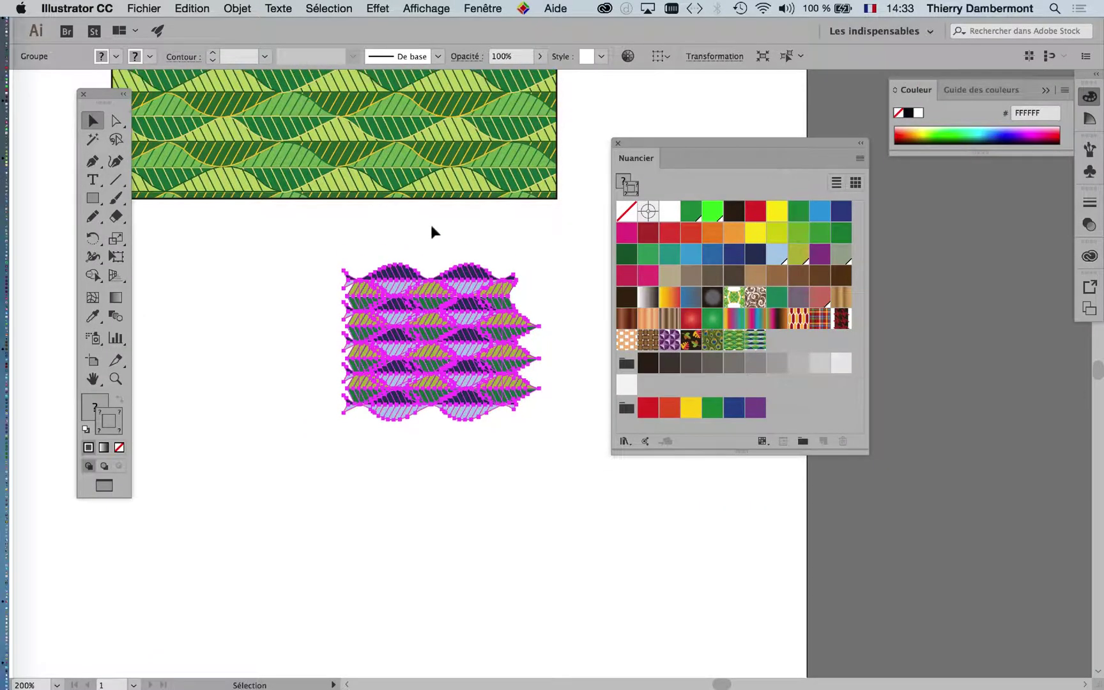
left_click_drag(681, 143, 626, 208)
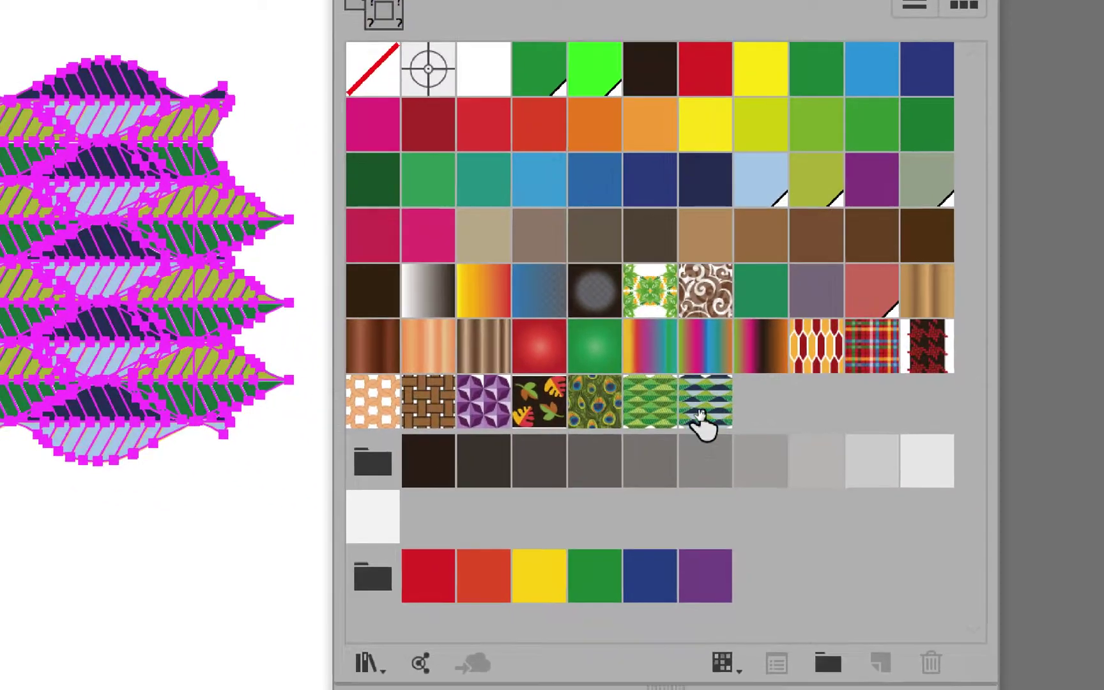
left_click(906, 451)
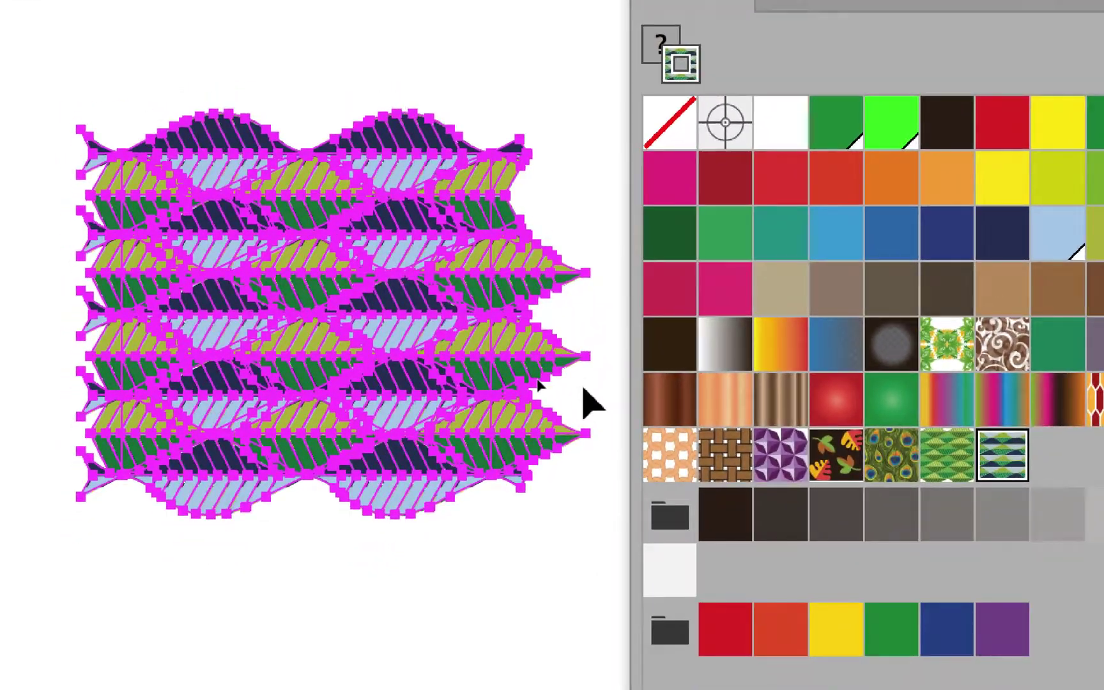
key("ctrl+z")
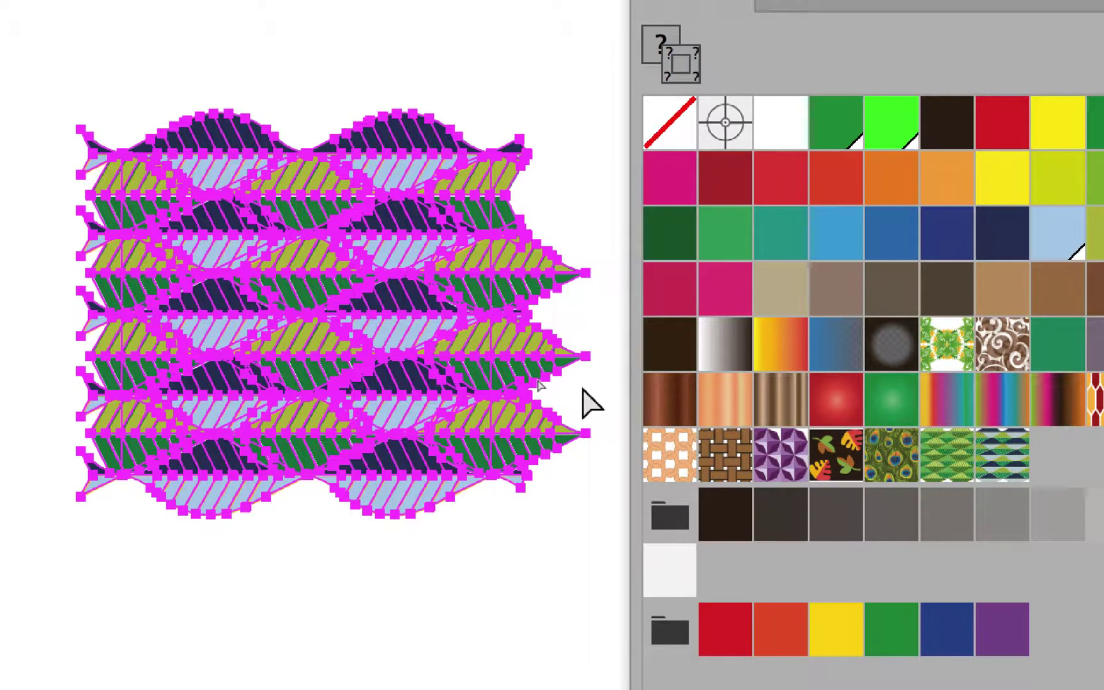
key("ctrl+z")
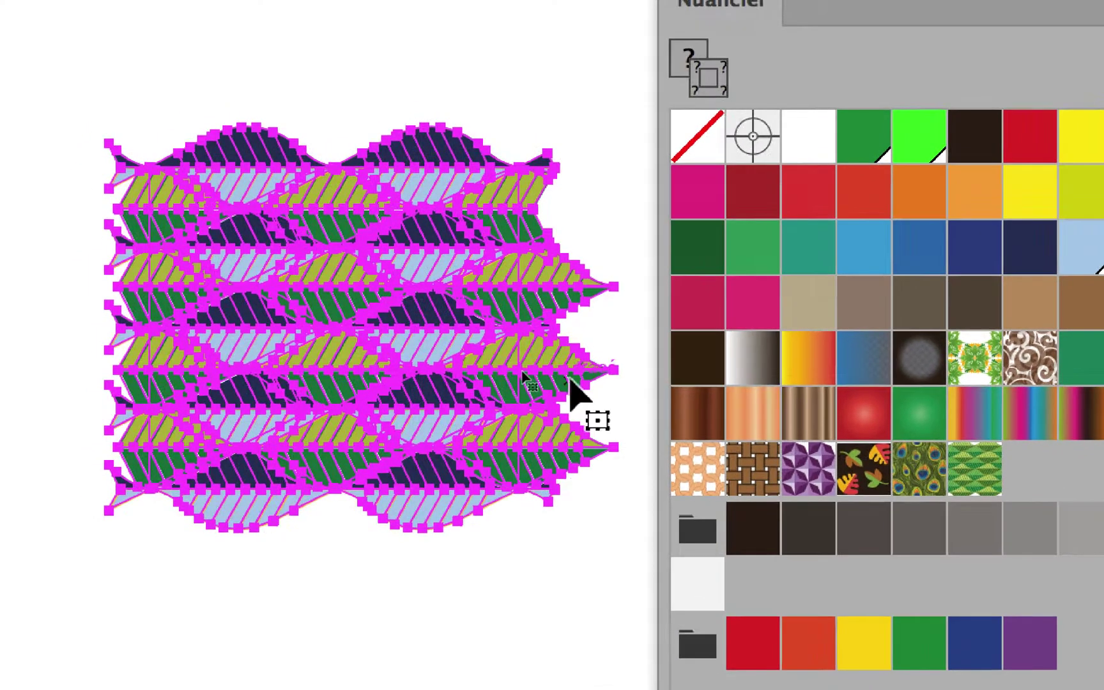
Step: Add the selected leaf tile to the swatches again as a new pattern, then deselect the artwork
left_click_drag(571, 384, 669, 381)
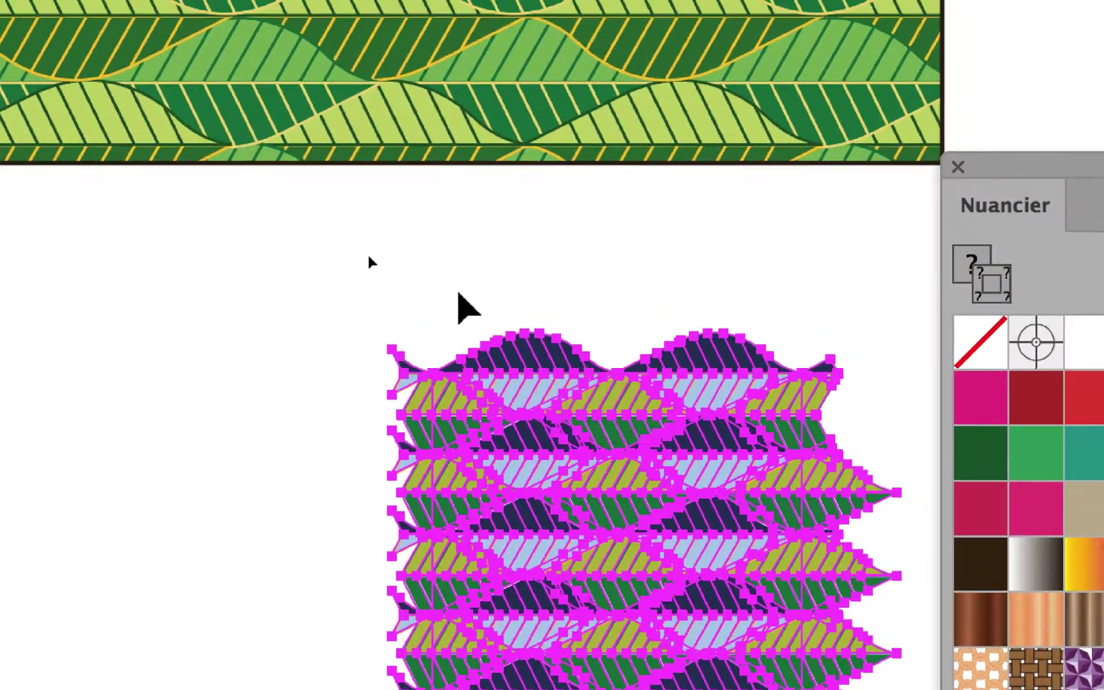
left_click(462, 299)
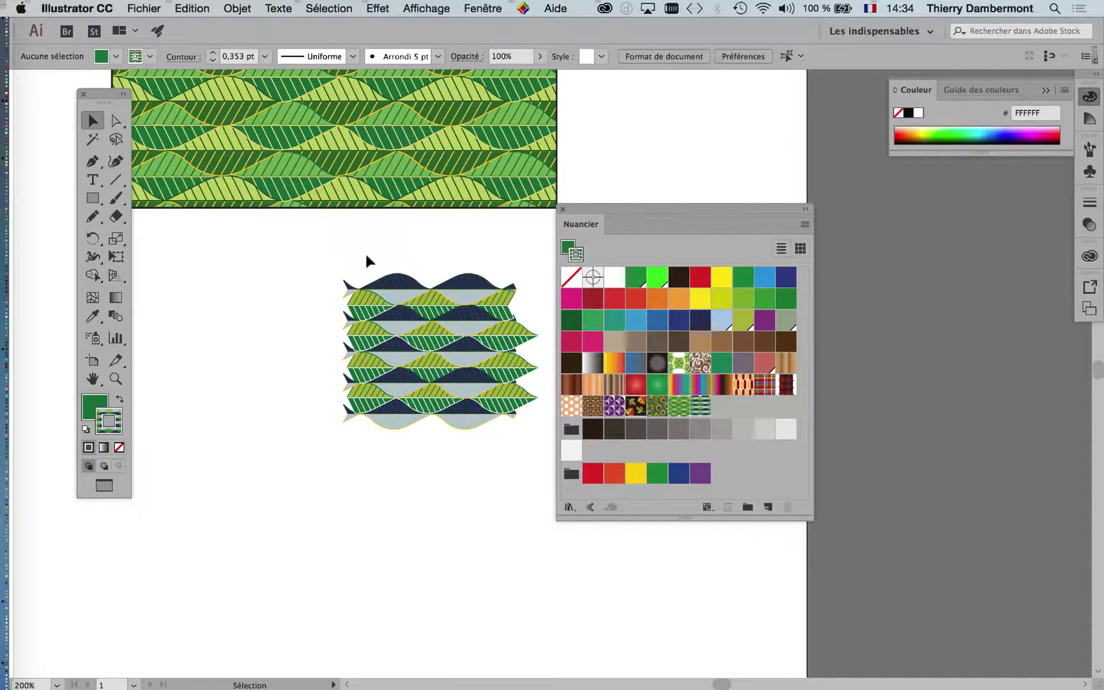
Step: Select the large green leaf-patterned rectangle, remove its stroke, and fill it with the new blue-and-green leaf pattern swatch
scroll(366, 256, "down", 2)
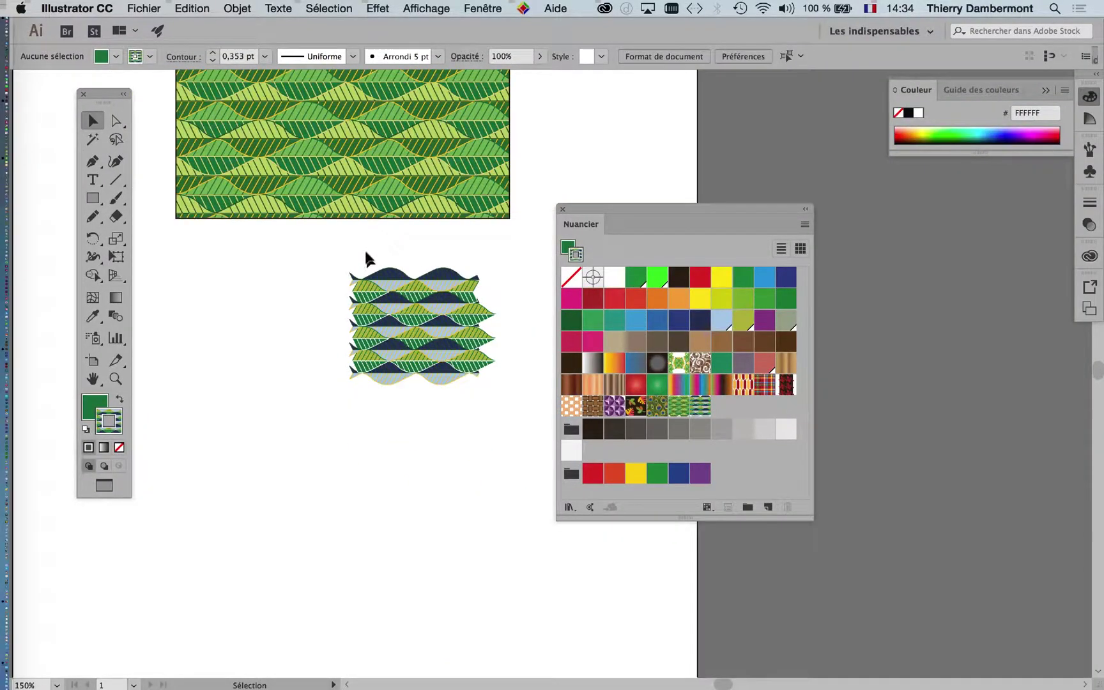
scroll(350, 212, "up", 2)
scroll(350, 212, "up", 1)
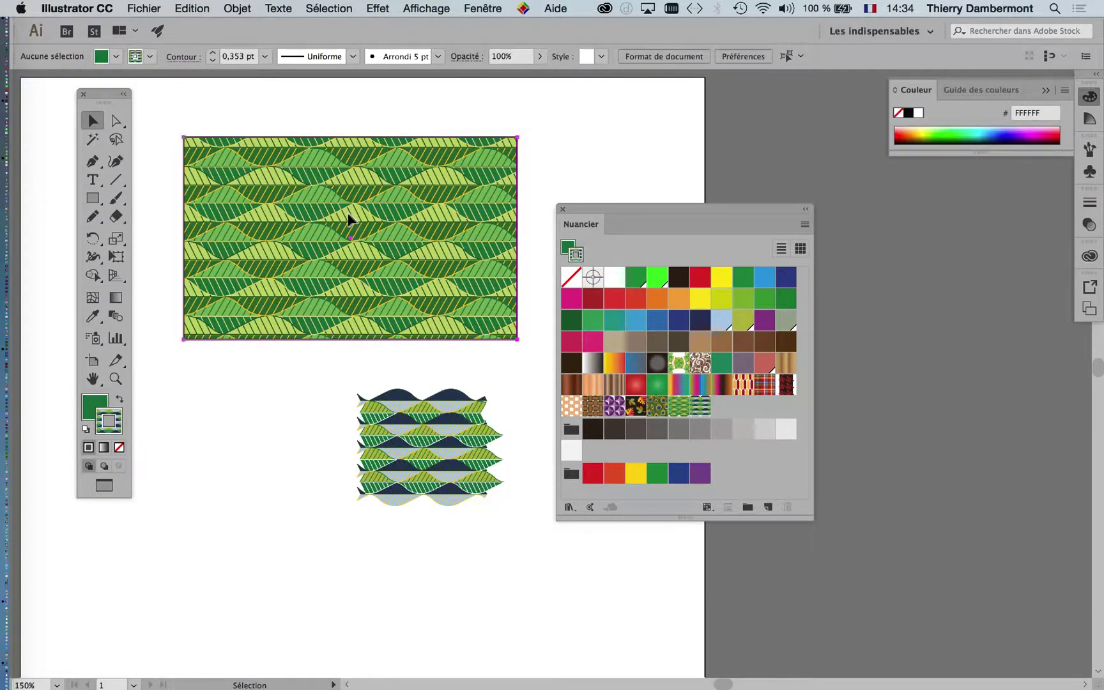
left_click(350, 219)
left_click_drag(598, 211, 589, 101)
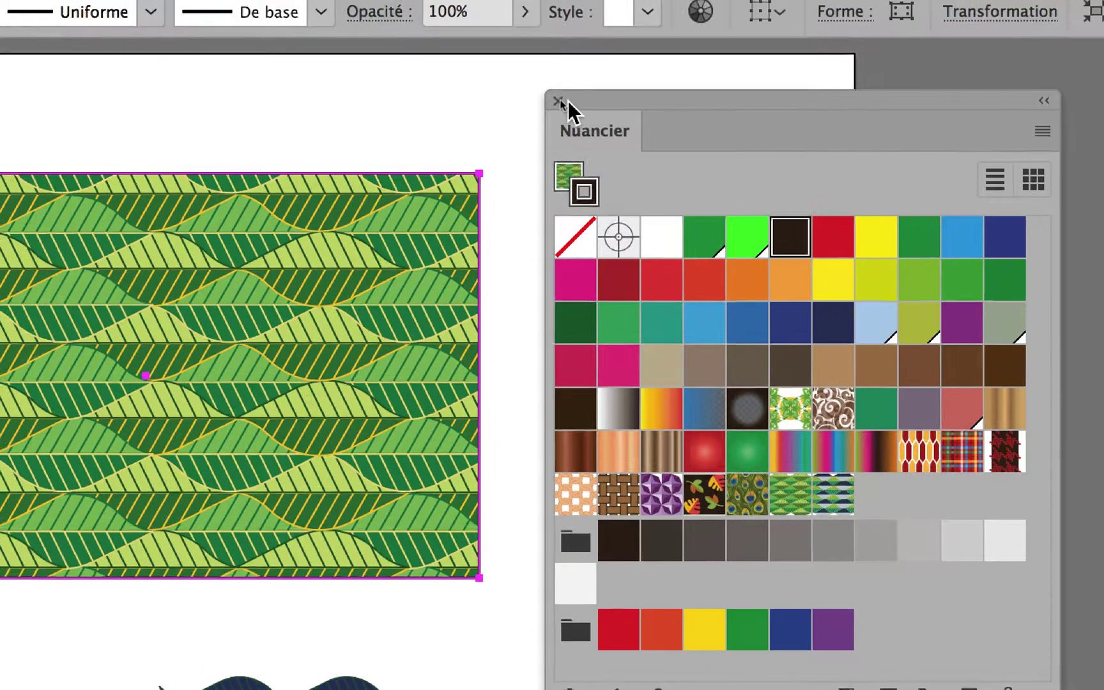
mouse_move(545, 93)
left_mouse_down()
mouse_move(532, 89)
mouse_move(549, 72)
left_mouse_up()
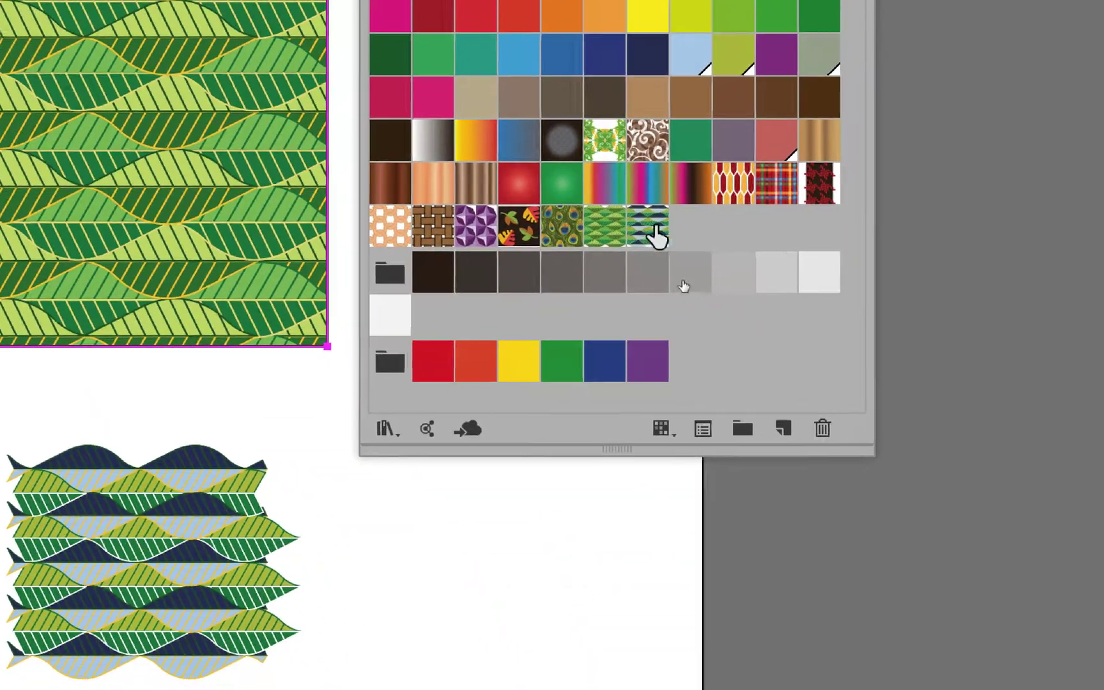
left_click(804, 451)
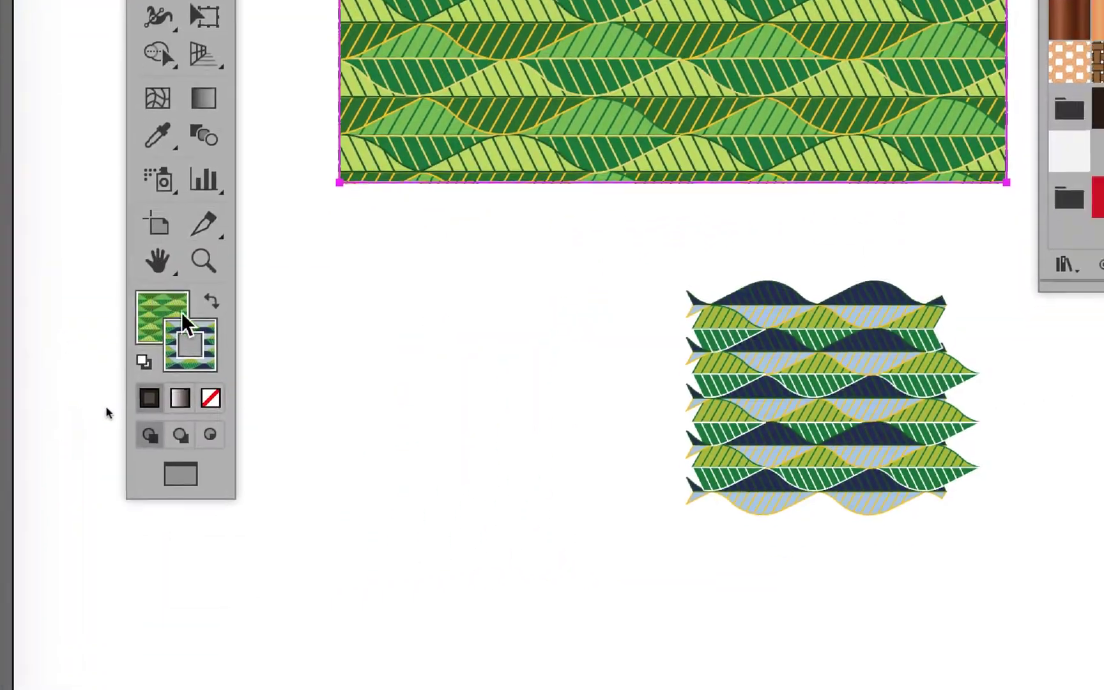
left_click(195, 350)
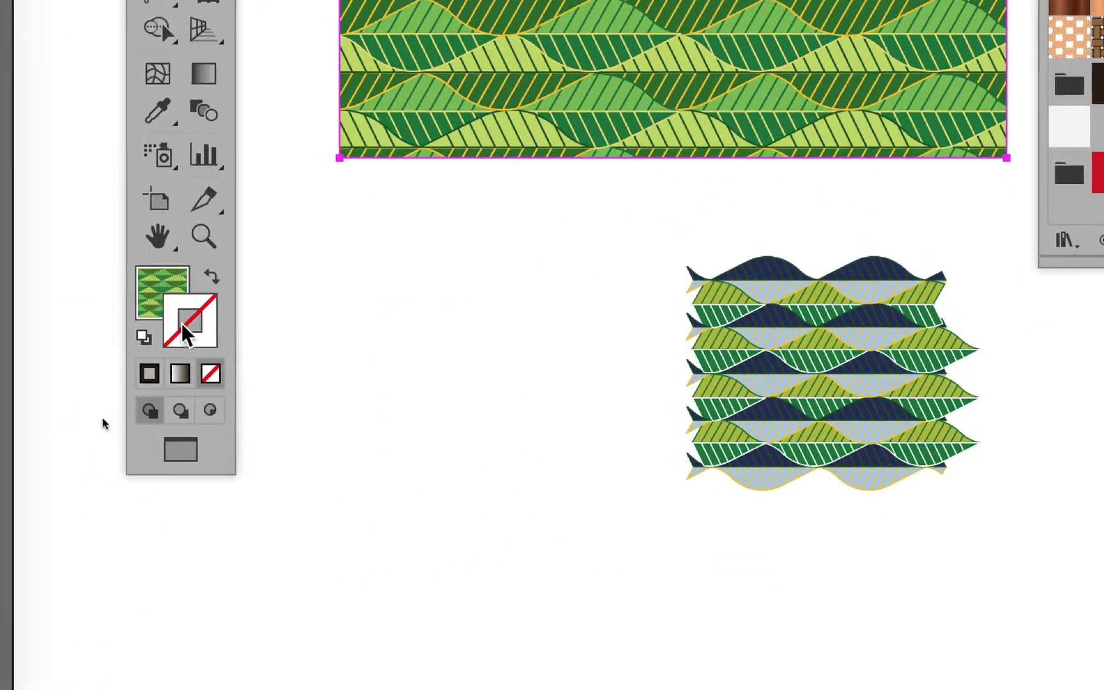
left_click(174, 312)
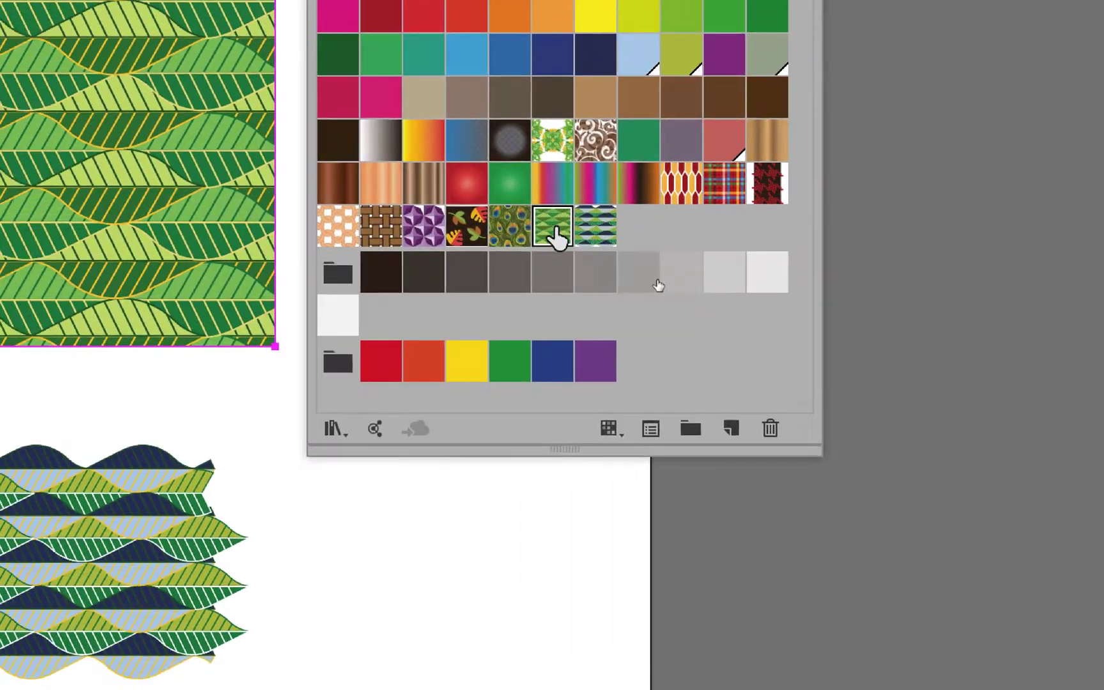
left_click(584, 230)
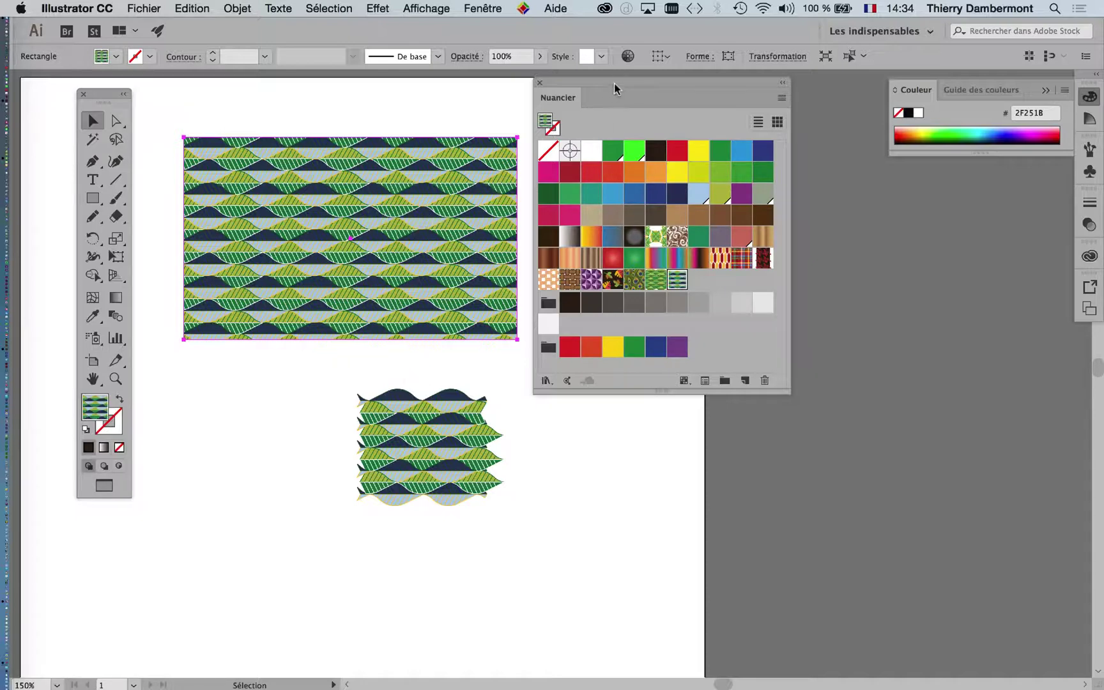
Step: Move the swatches panel clear of the leaf tile beneath the rectangle and deselect the artwork
left_click_drag(614, 83, 722, 106)
scroll(491, 395, "up", 4)
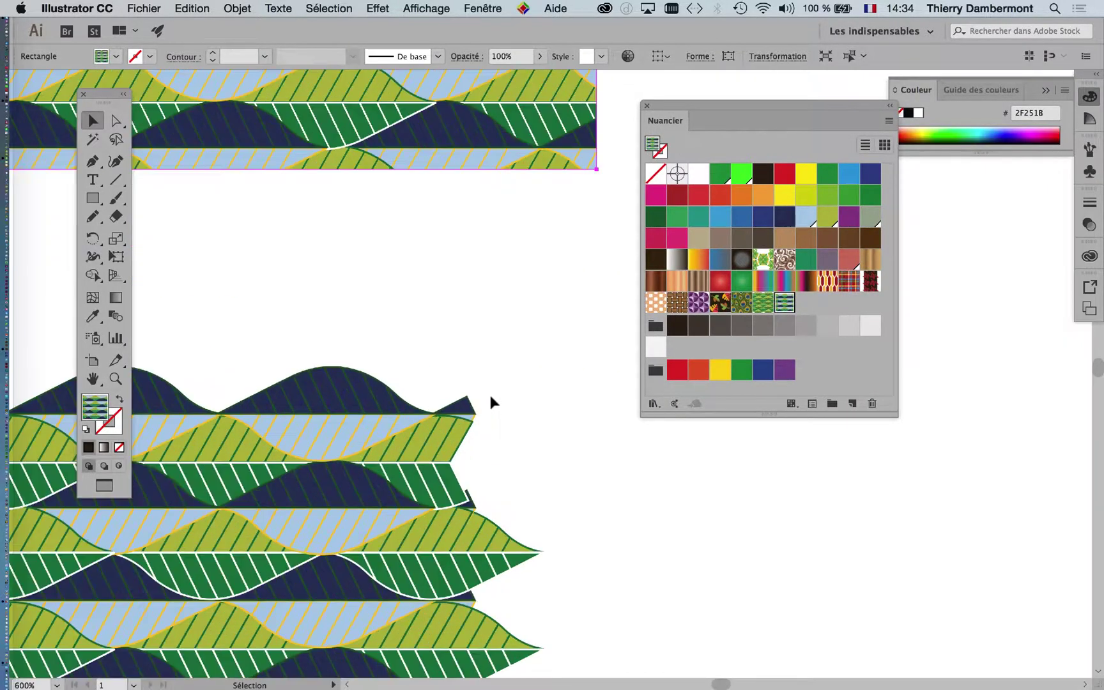
scroll(588, 356, "down", 2)
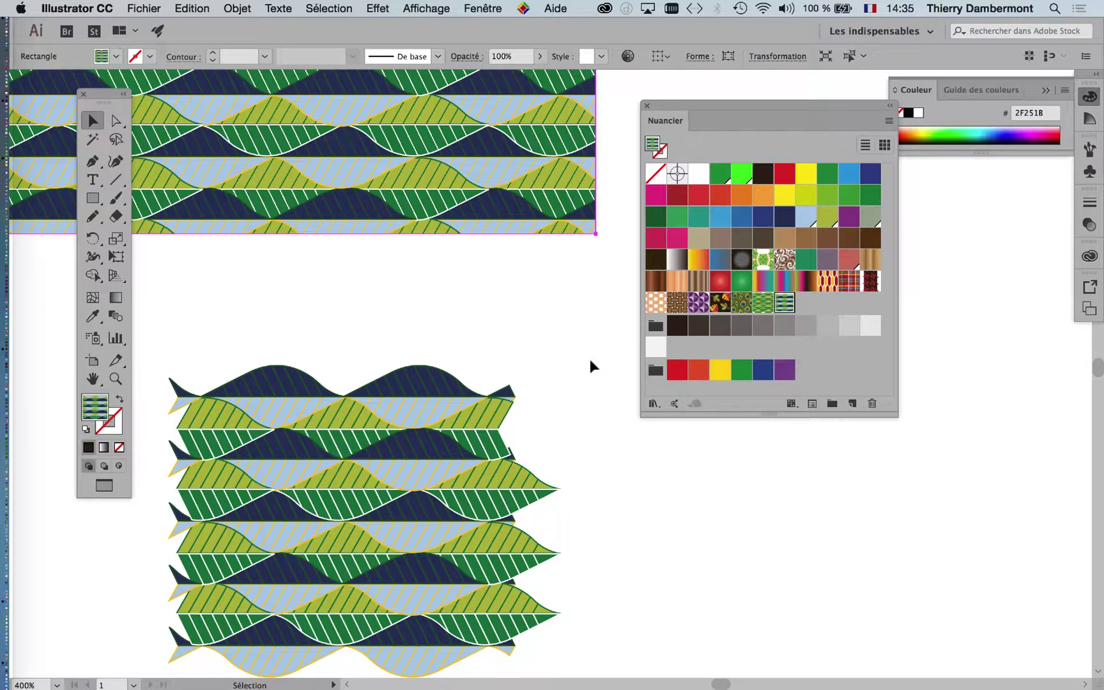
scroll(588, 357, "down", 2)
scroll(548, 406, "up", 1)
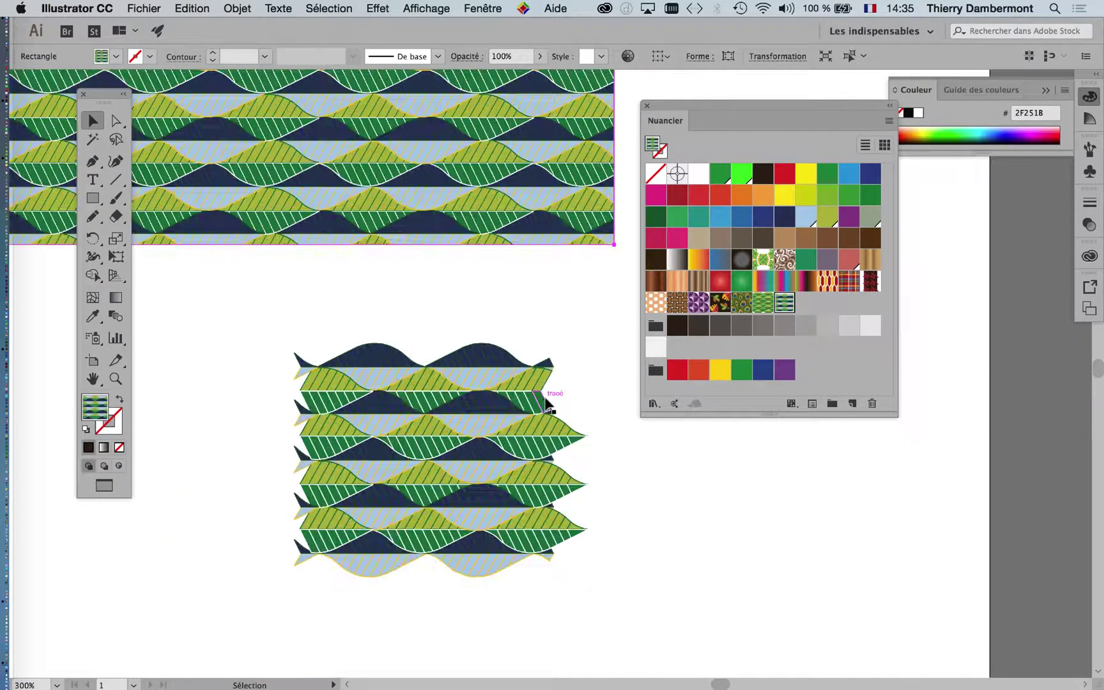
scroll(546, 403, "up", 1)
left_click_drag(447, 416, 458, 341)
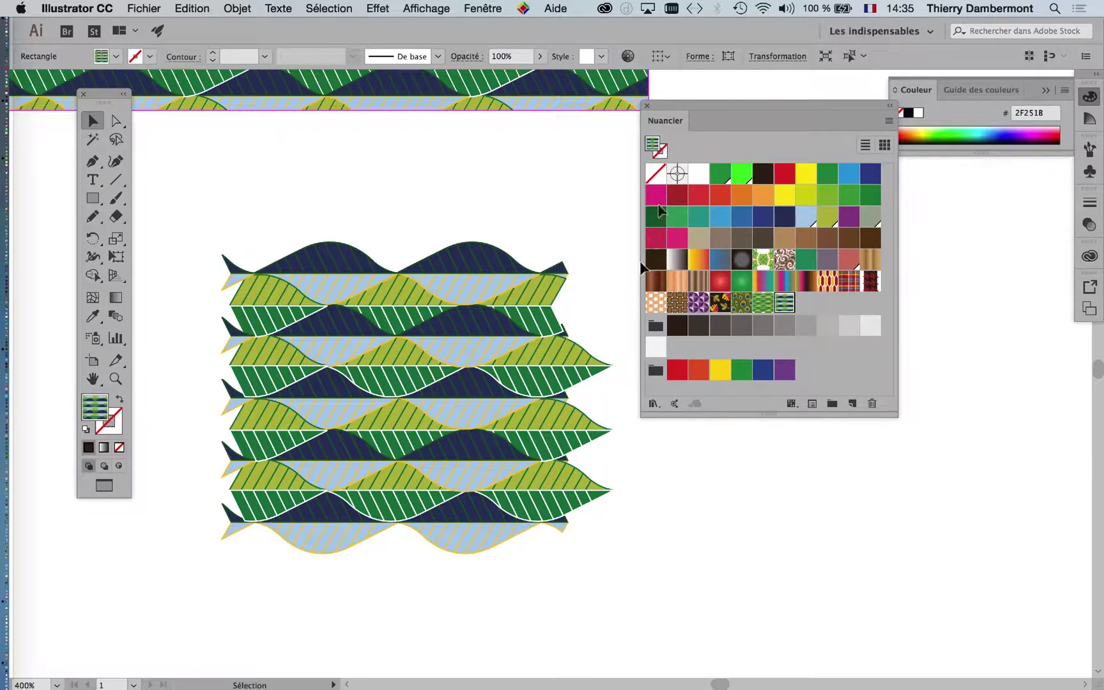
left_click_drag(695, 149, 724, 195)
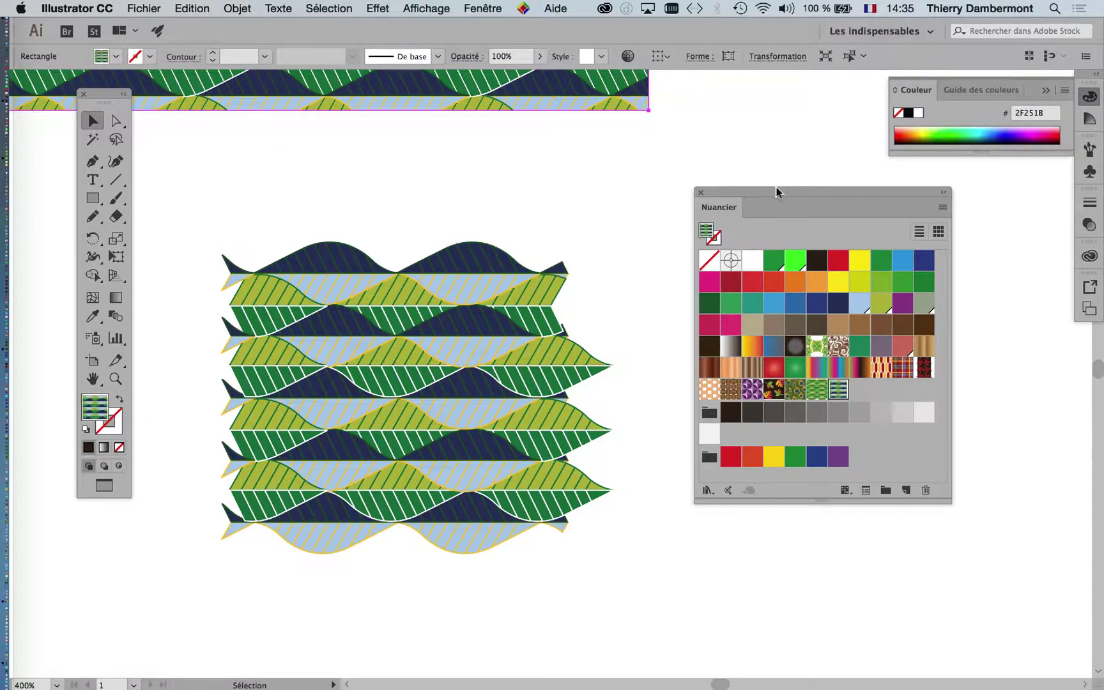
left_click_drag(782, 191, 833, 199)
left_click(672, 289)
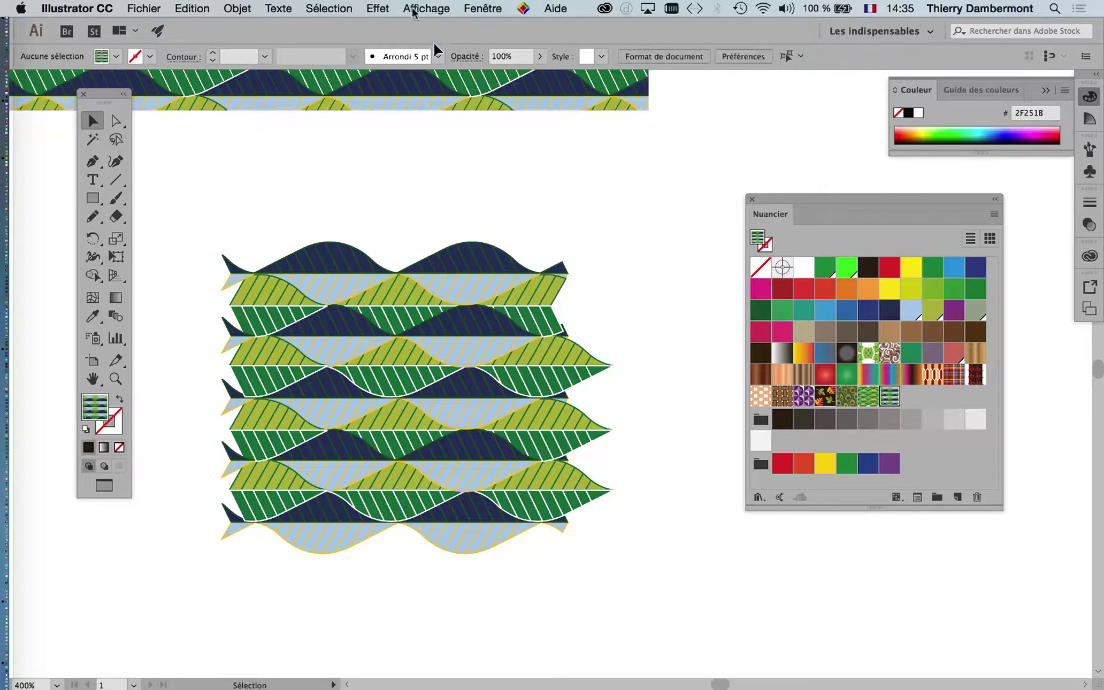
Step: Inspect the leaf tile's paths and its bounding rectangle in outline display, and return to the coloured preview
left_click(427, 8)
left_click(435, 28)
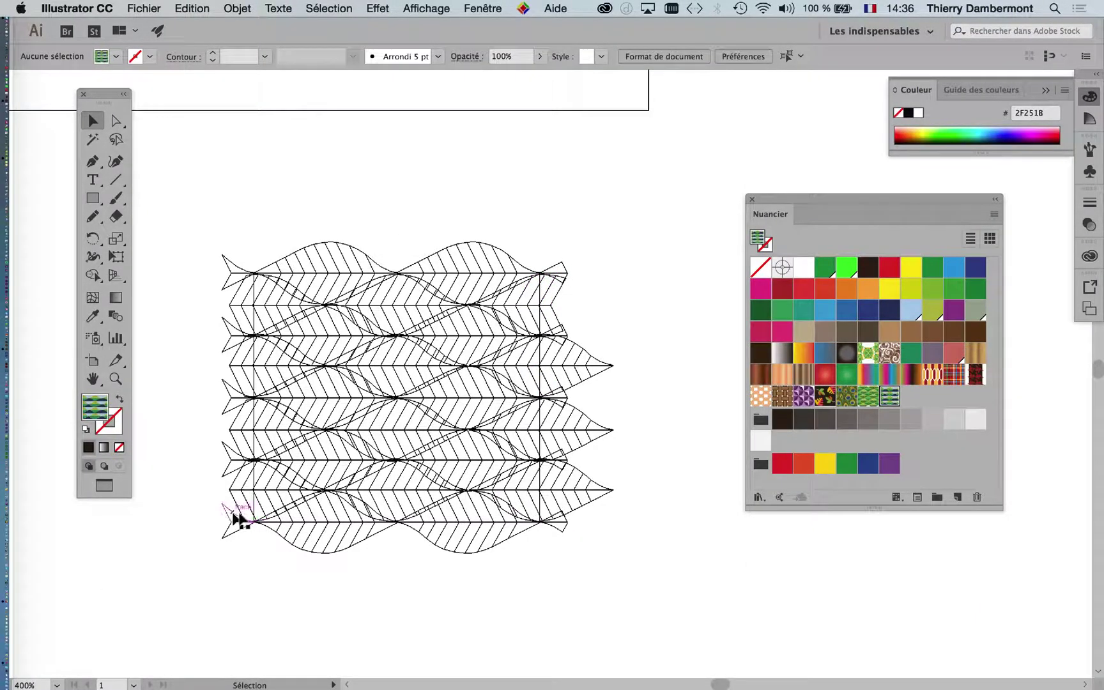
left_click(423, 8)
left_click(446, 27)
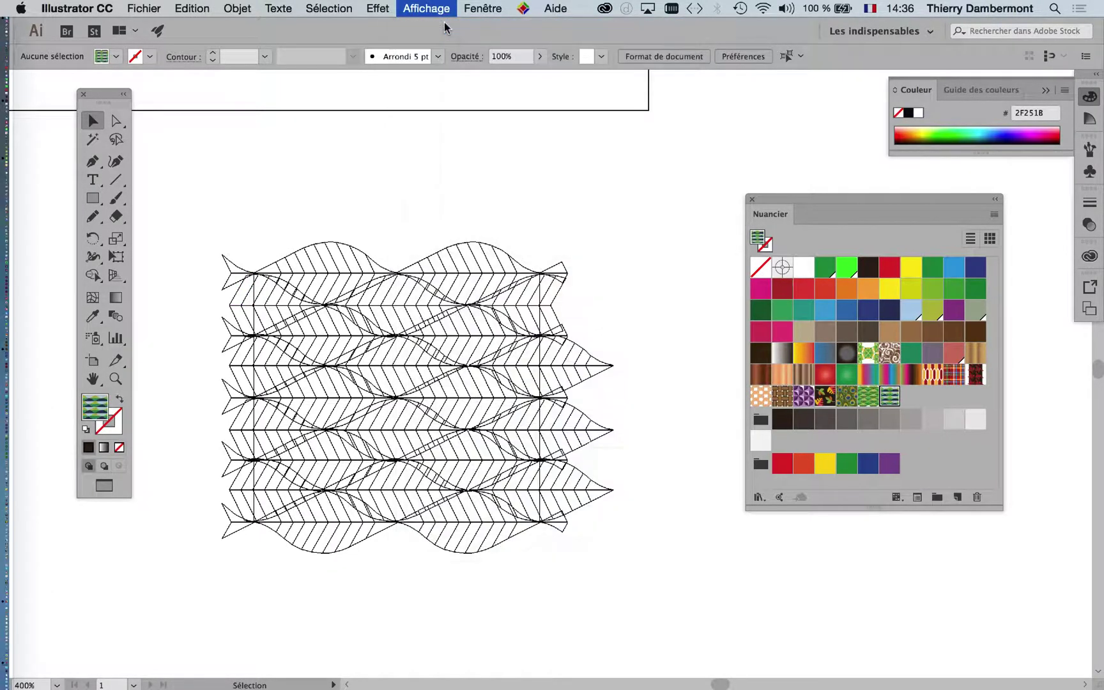
Step: Examine how the blue-and-green leaf pattern repeats across the large rectangle, moving the swatches panel clear of it
scroll(537, 386, "up", 10)
scroll(537, 386, "left", 8)
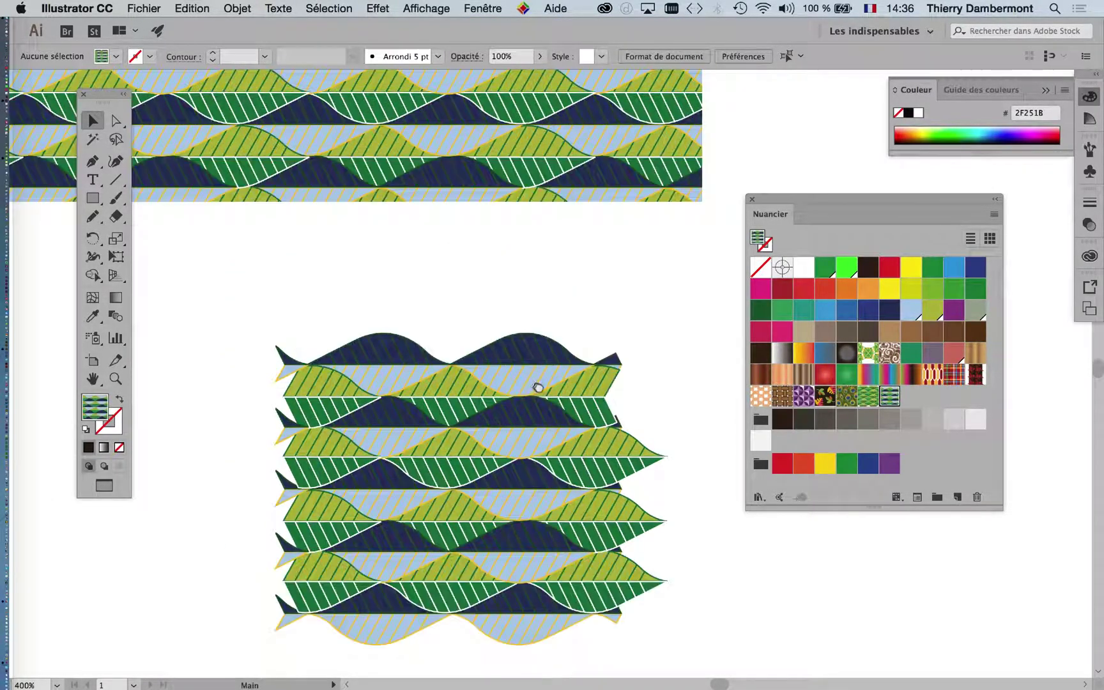
scroll(515, 385, "up", 5)
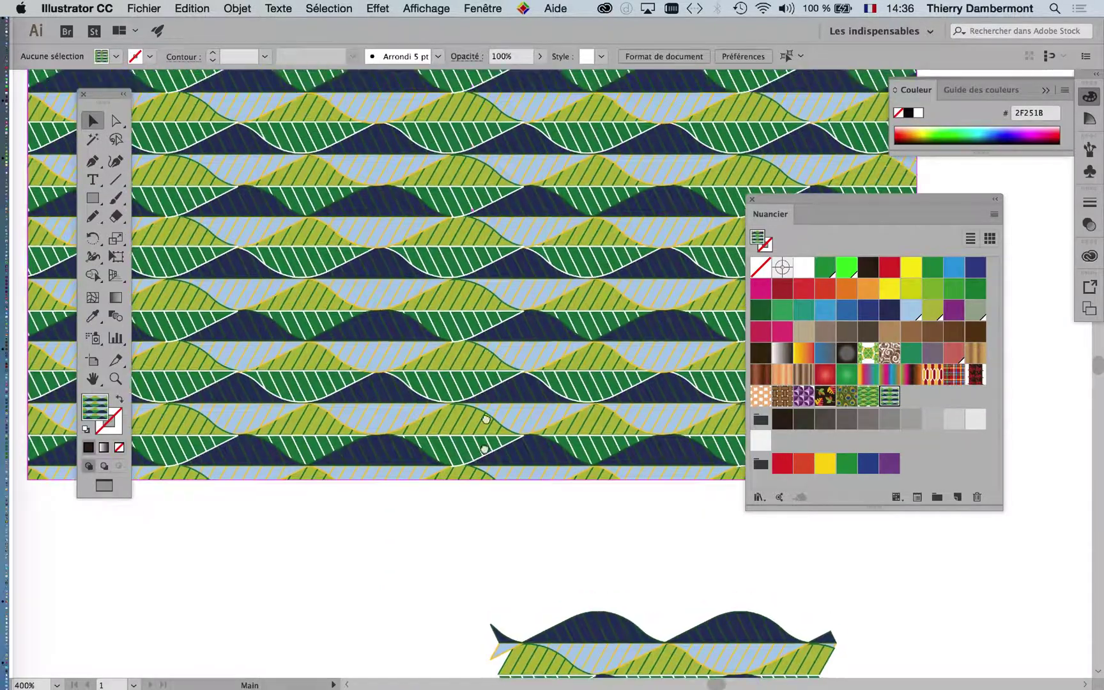
scroll(419, 338, "down", 2)
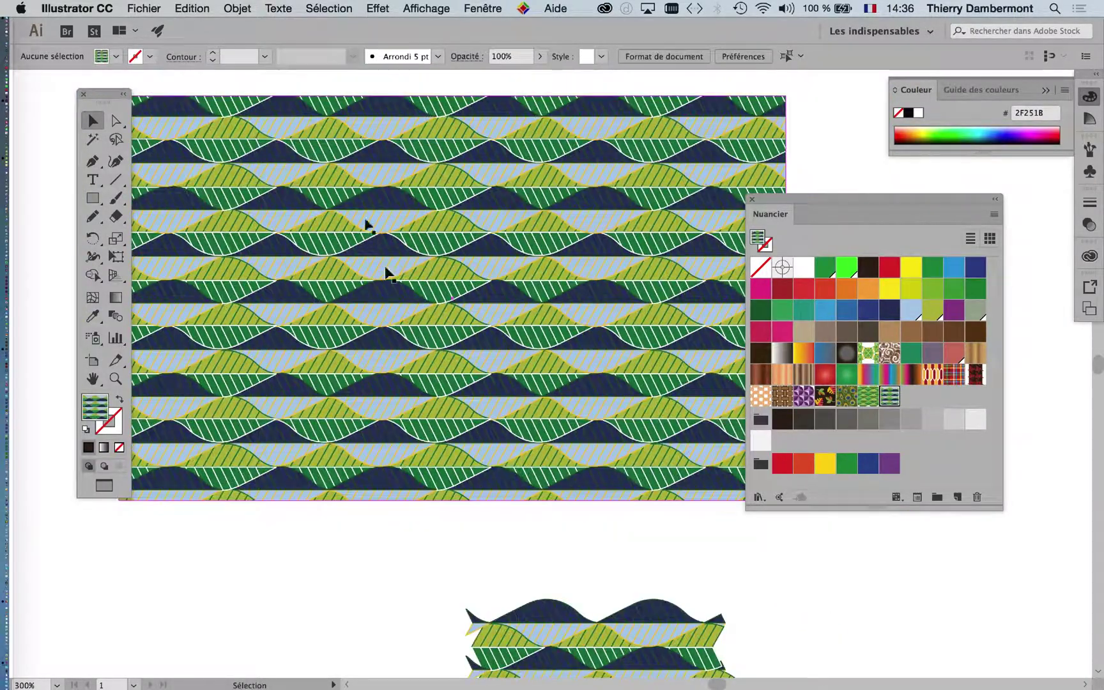
scroll(367, 224, "up", 3)
scroll(366, 224, "down", 5)
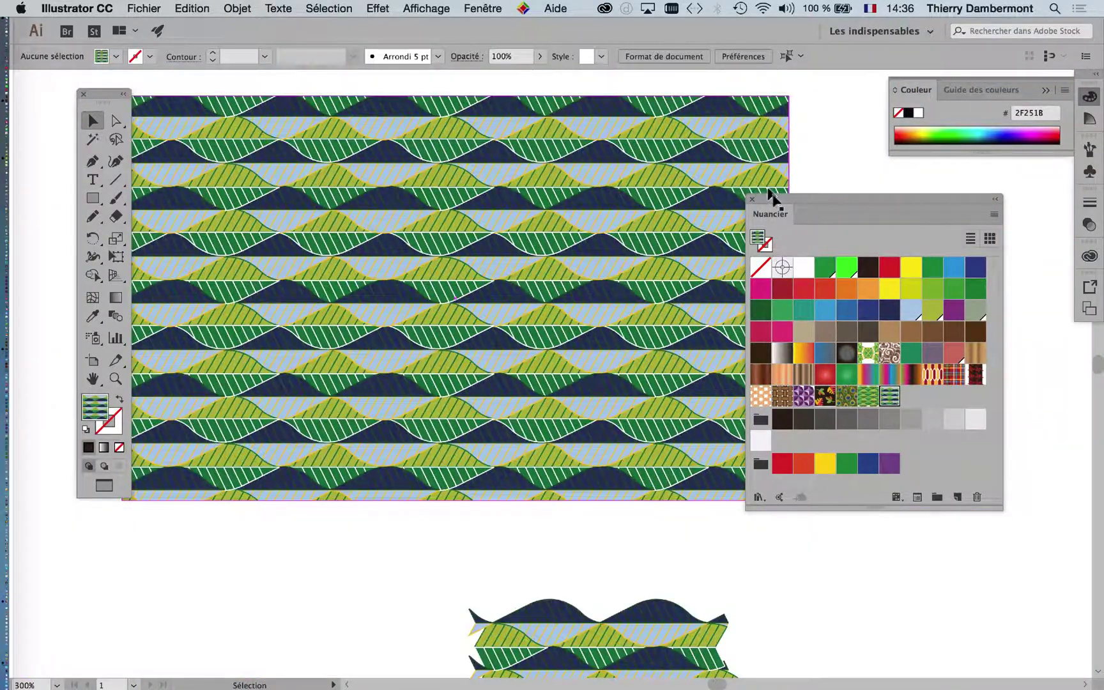
left_click_drag(772, 195, 907, 209)
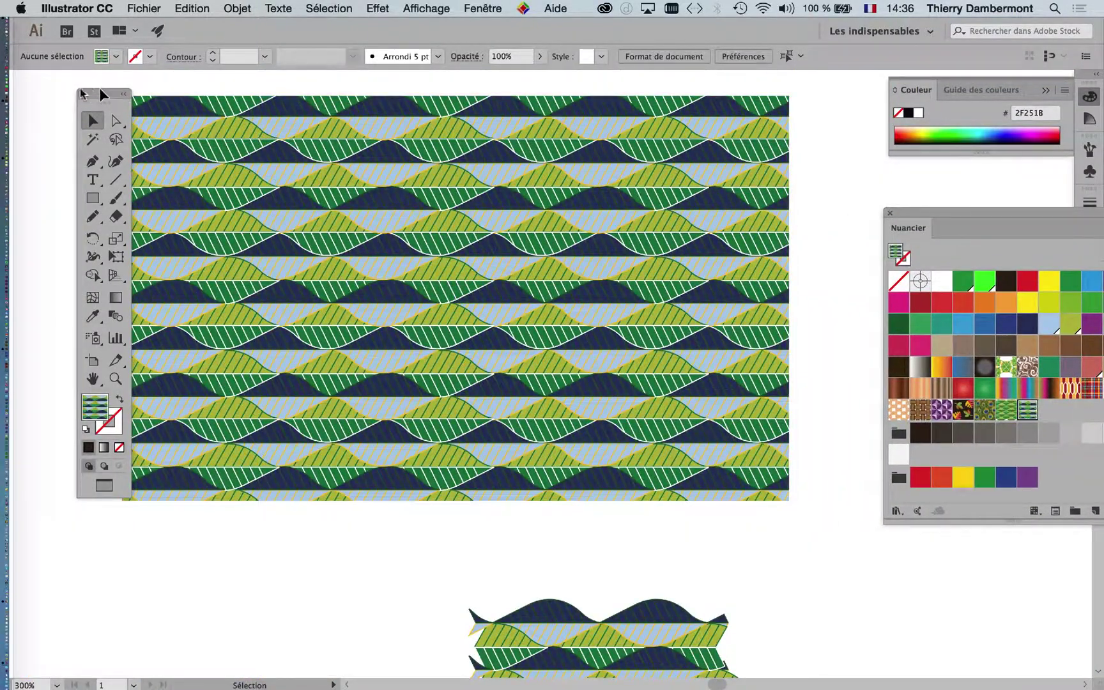